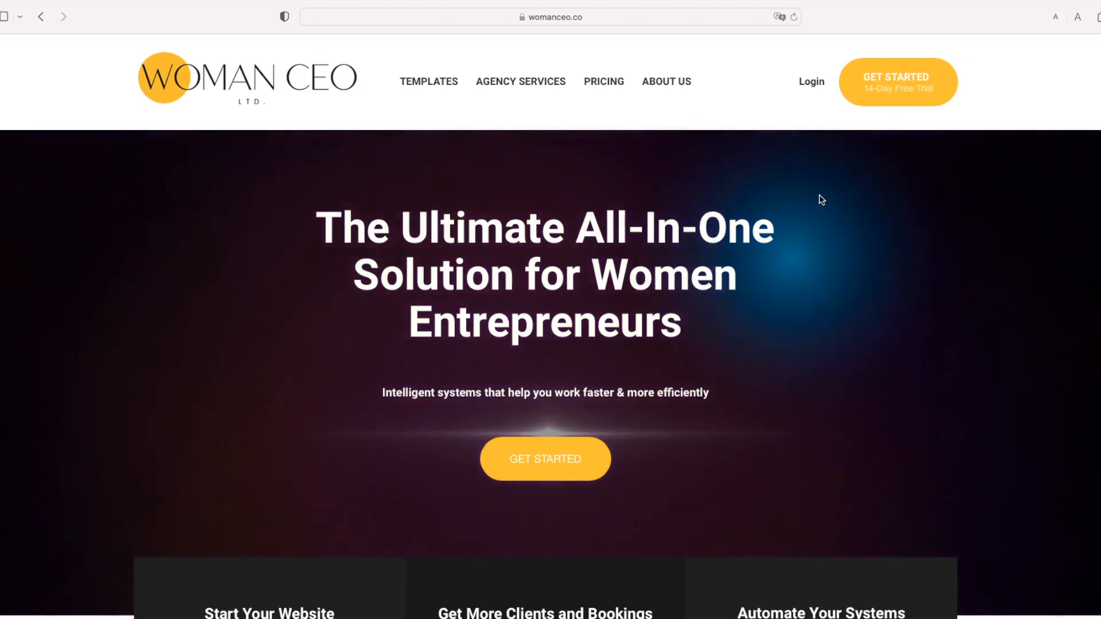
Step: Start a free-trial sign-up and enter the account holder's full name, e-mail address and suggested password
click(917, 79)
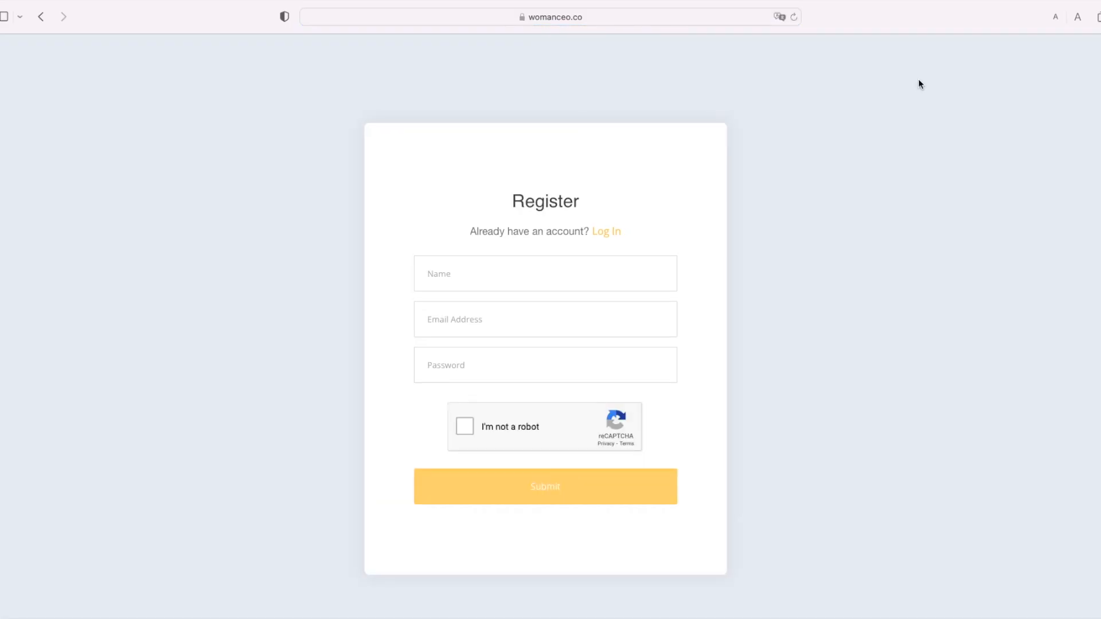
click(486, 277)
text(Jane Test Doe)
click(517, 317)
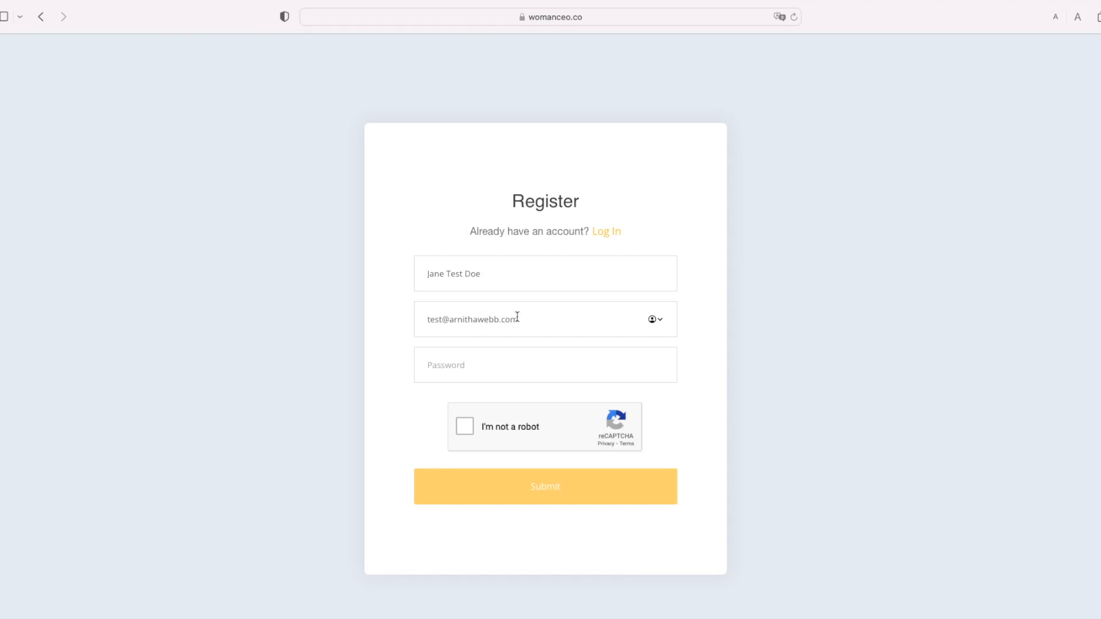
click(514, 364)
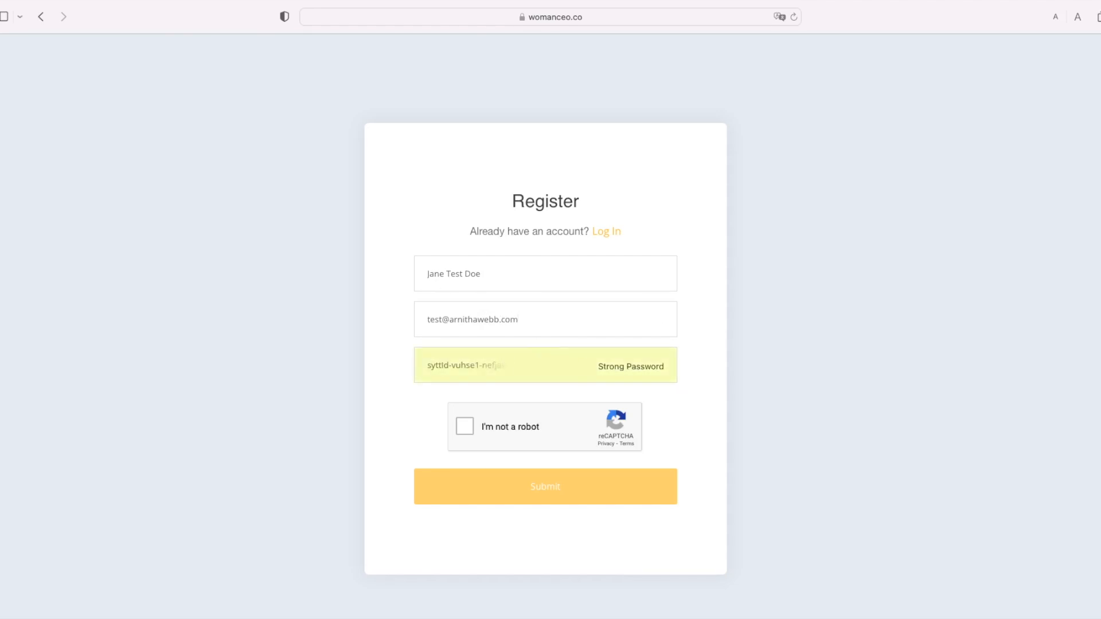
Step: Tick 'I'm not a robot' and select every reCAPTCHA tile showing the bus
click(482, 437)
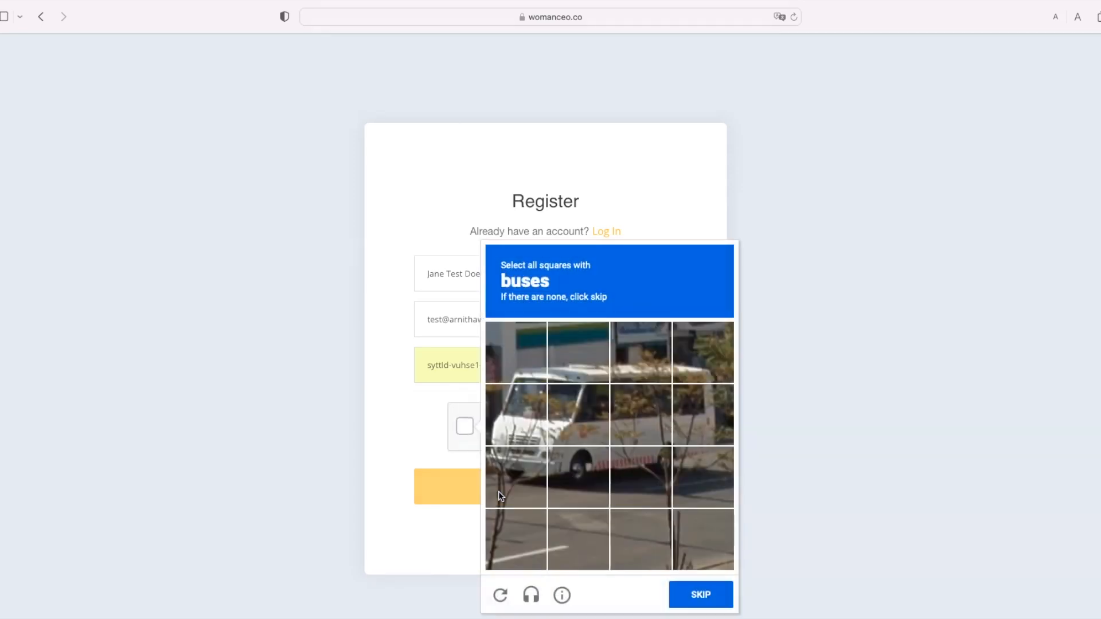
click(529, 374)
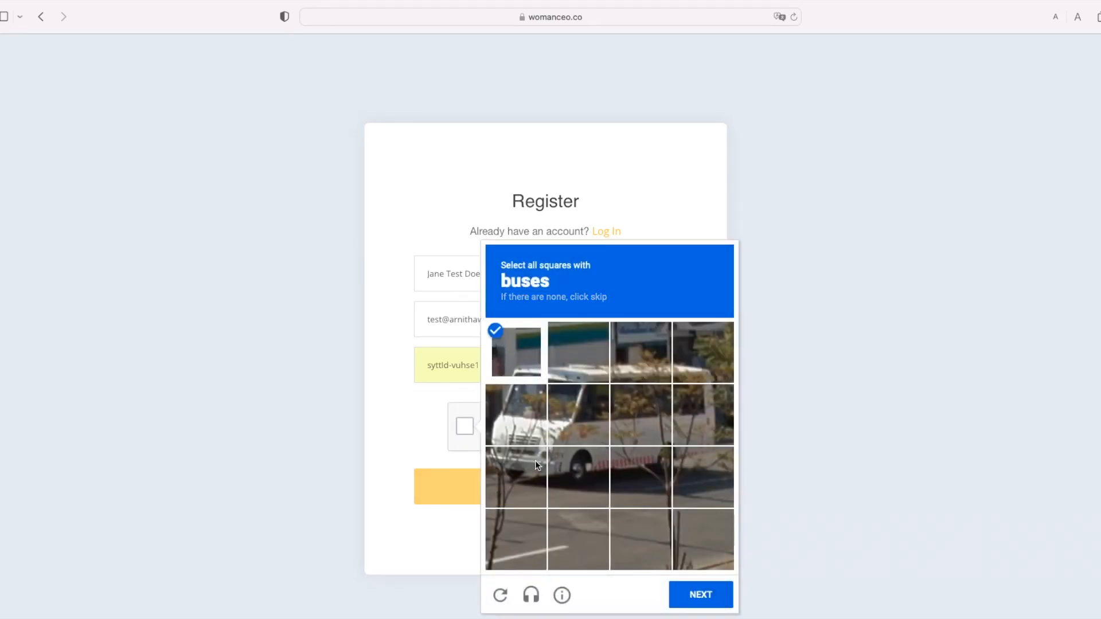
click(532, 460)
click(525, 438)
click(591, 425)
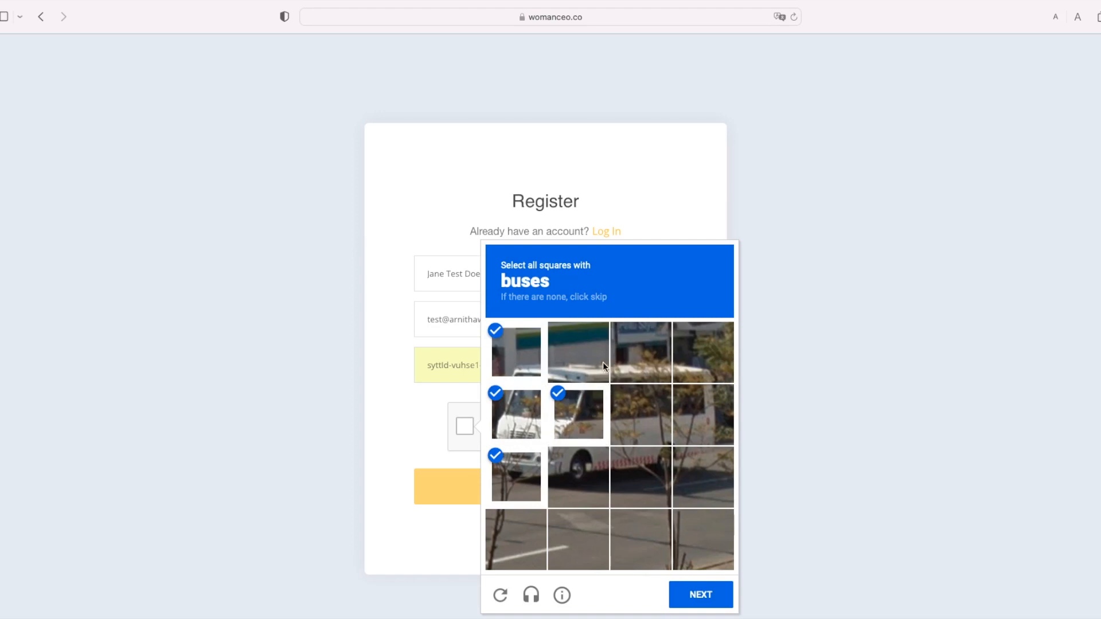
click(604, 363)
click(641, 363)
click(652, 427)
click(632, 497)
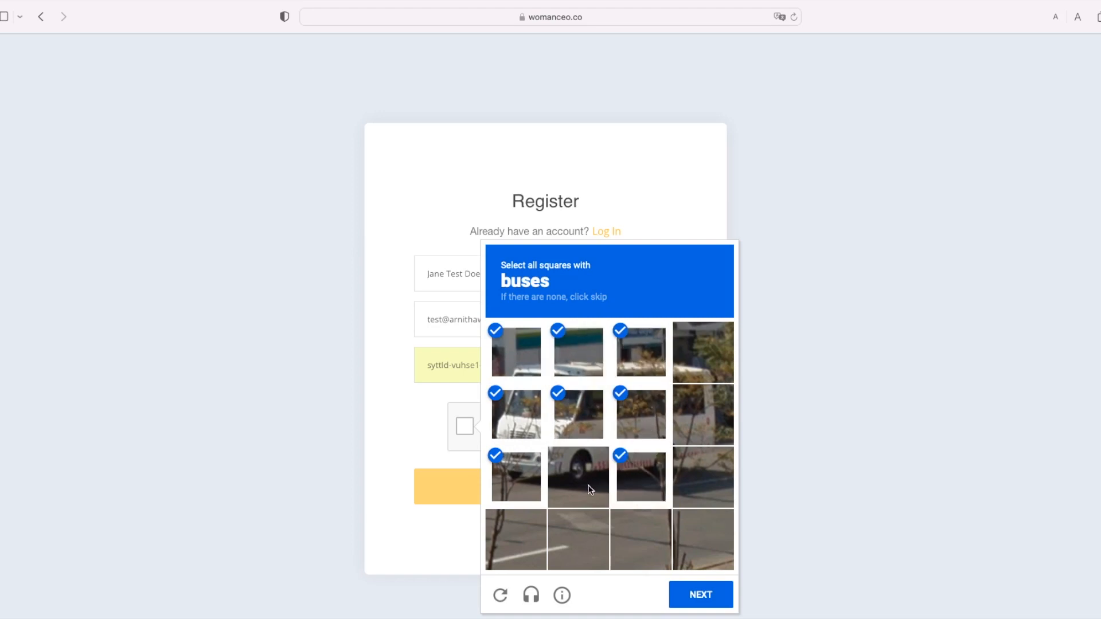
click(591, 488)
click(680, 482)
click(691, 430)
click(696, 378)
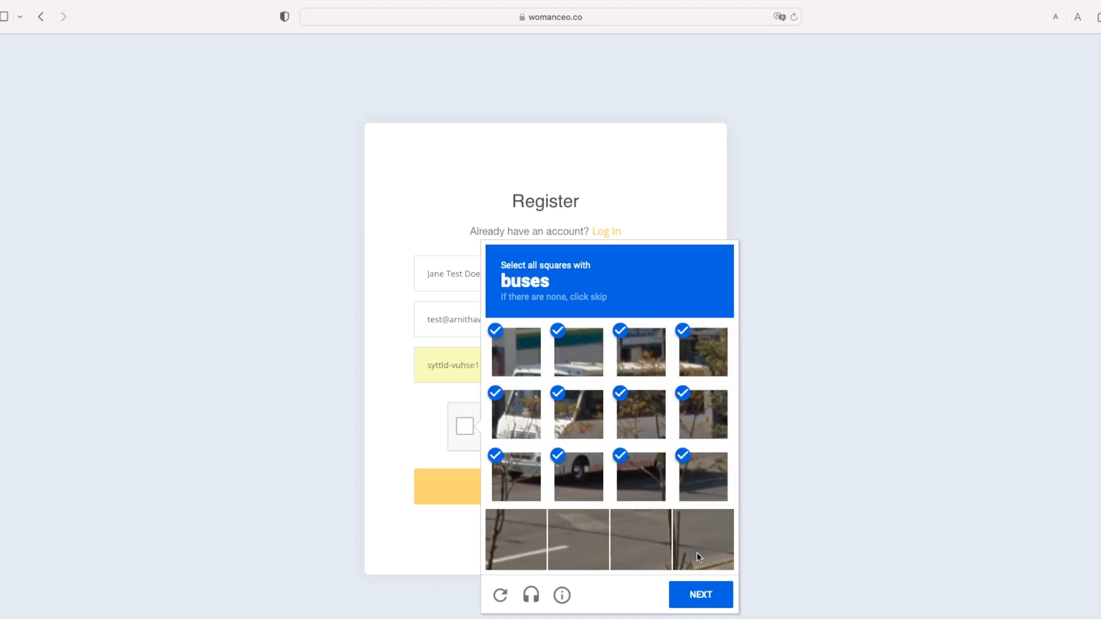
click(701, 594)
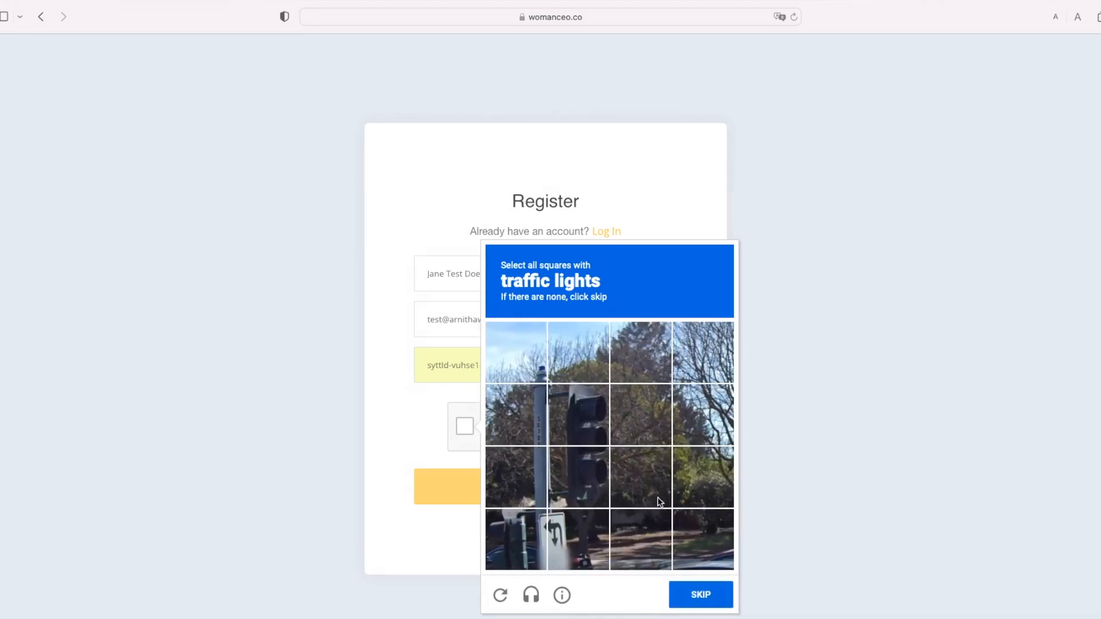
Step: Select all the tiles showing the traffic light and its pole, then verify
scroll(655, 493, down, 1)
click(575, 459)
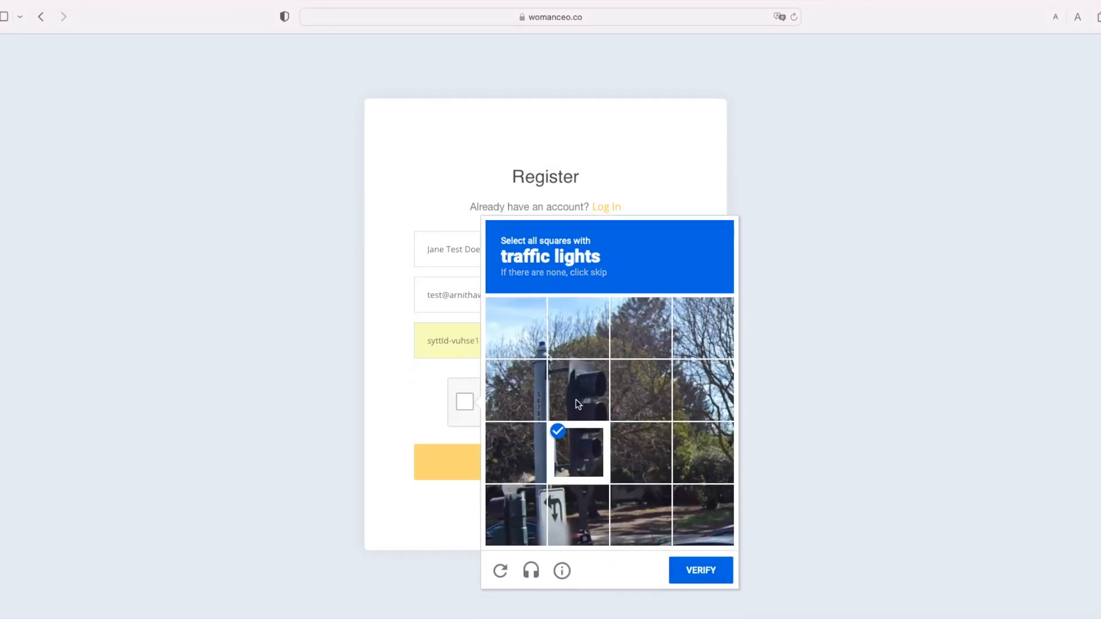
click(576, 399)
click(534, 344)
click(528, 398)
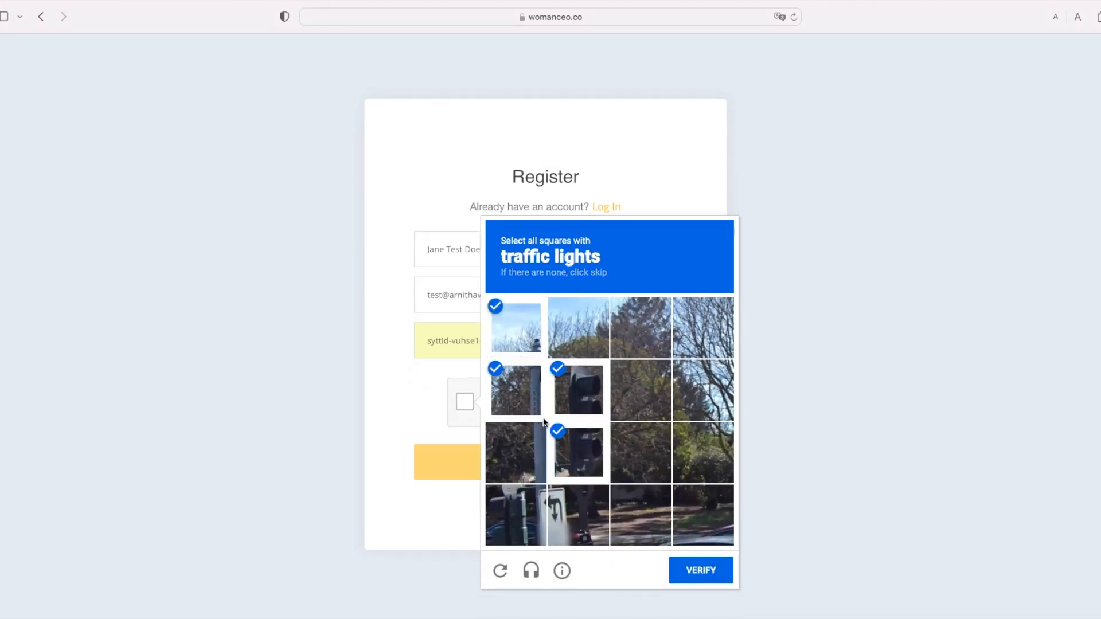
click(538, 459)
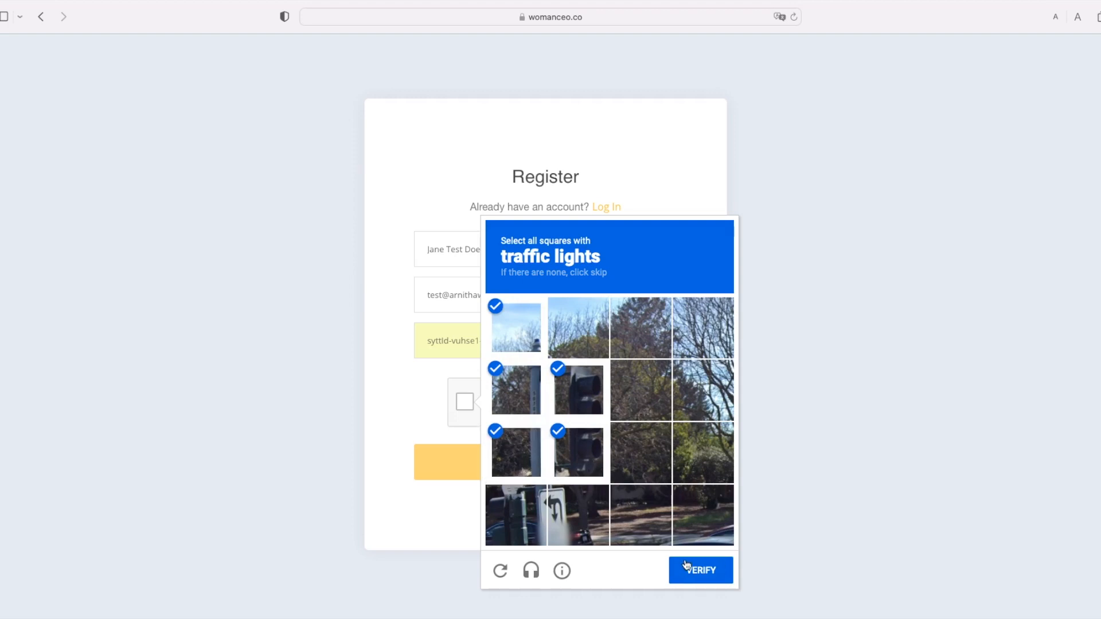
click(515, 522)
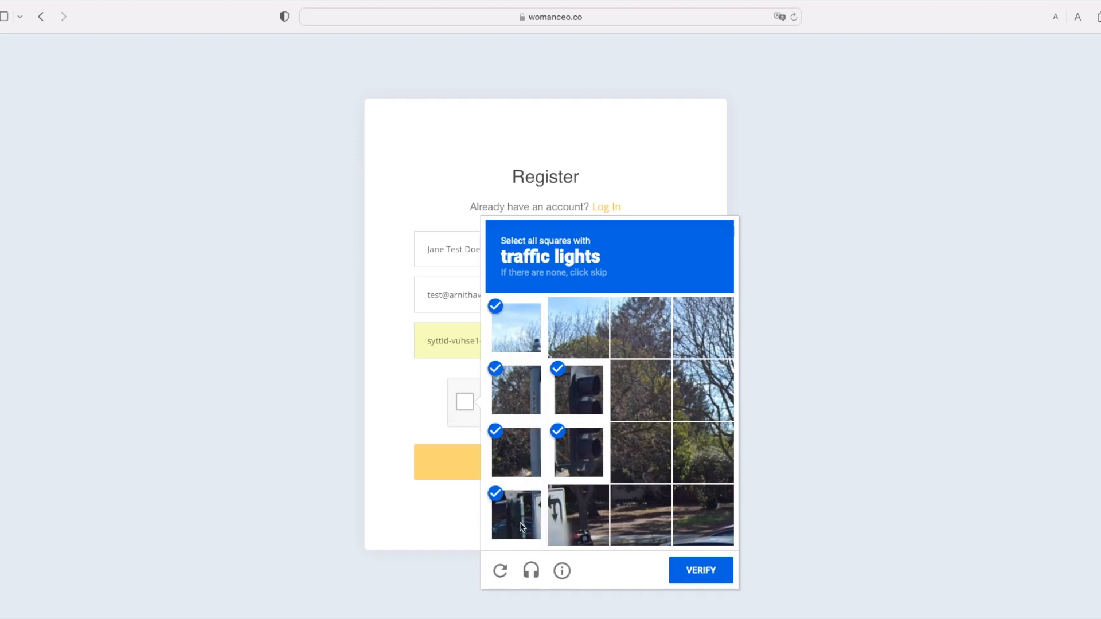
click(714, 567)
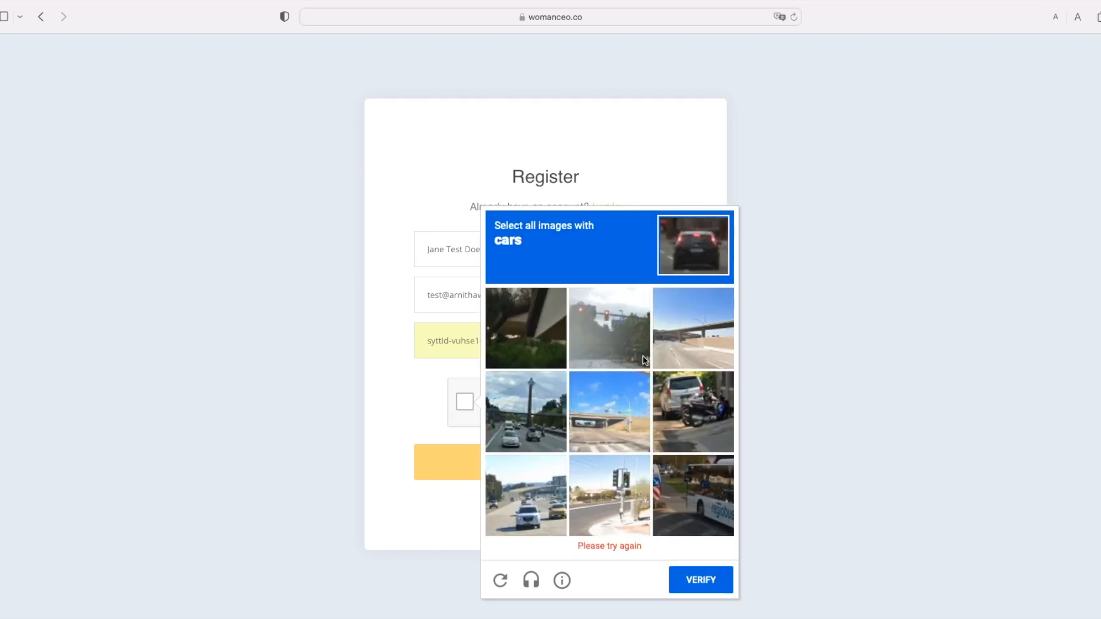
Step: Select the car images to pass verification, then submit the registration form
click(528, 421)
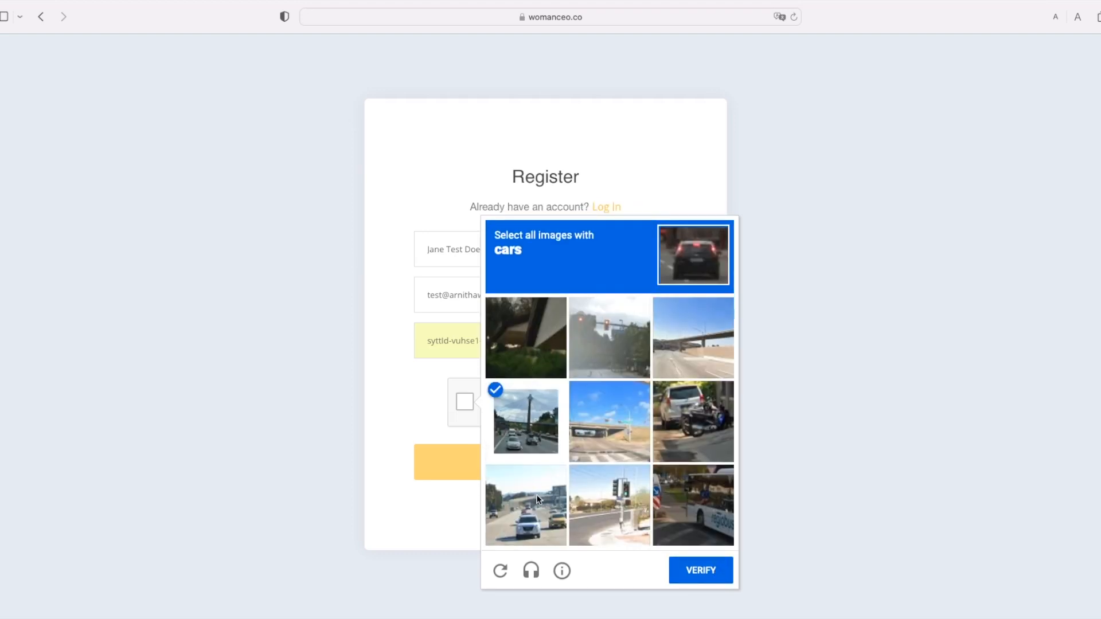
click(535, 495)
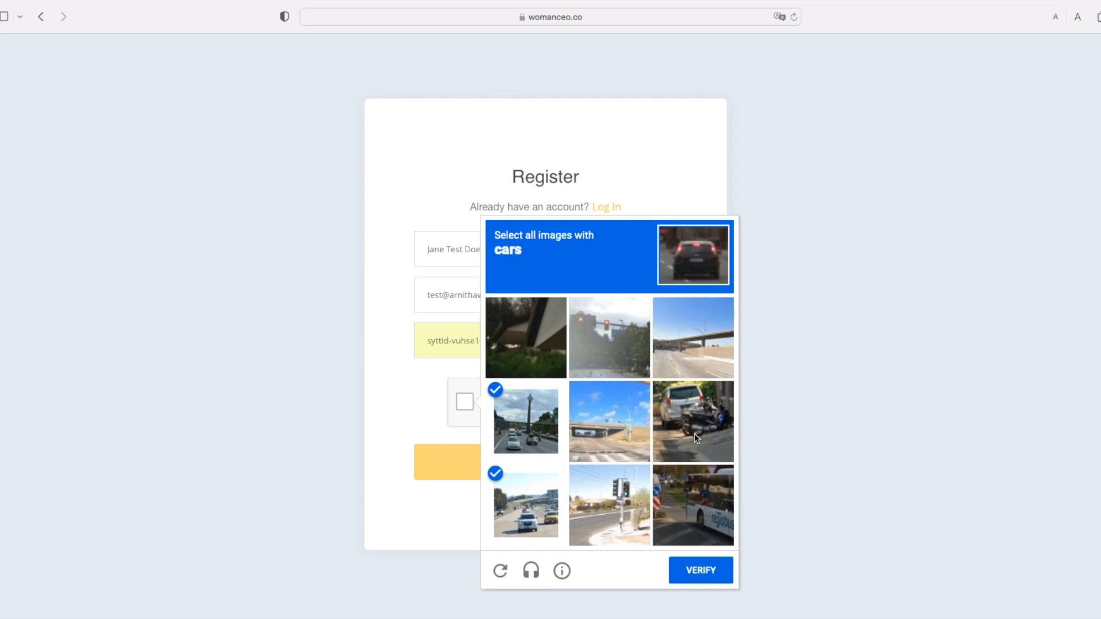
click(717, 571)
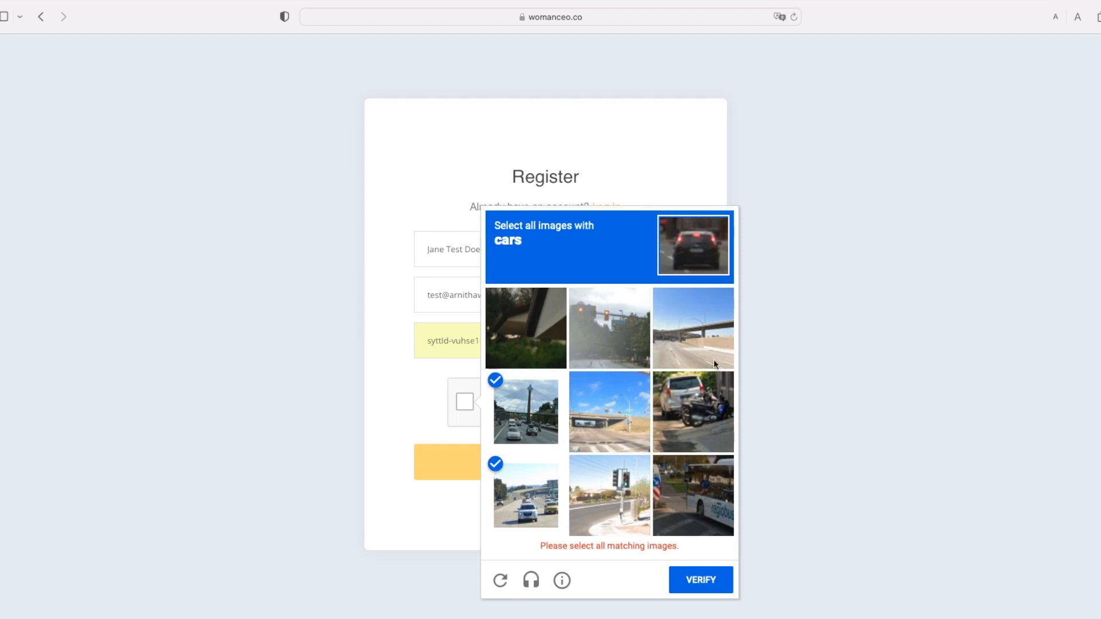
click(707, 408)
click(704, 570)
click(618, 469)
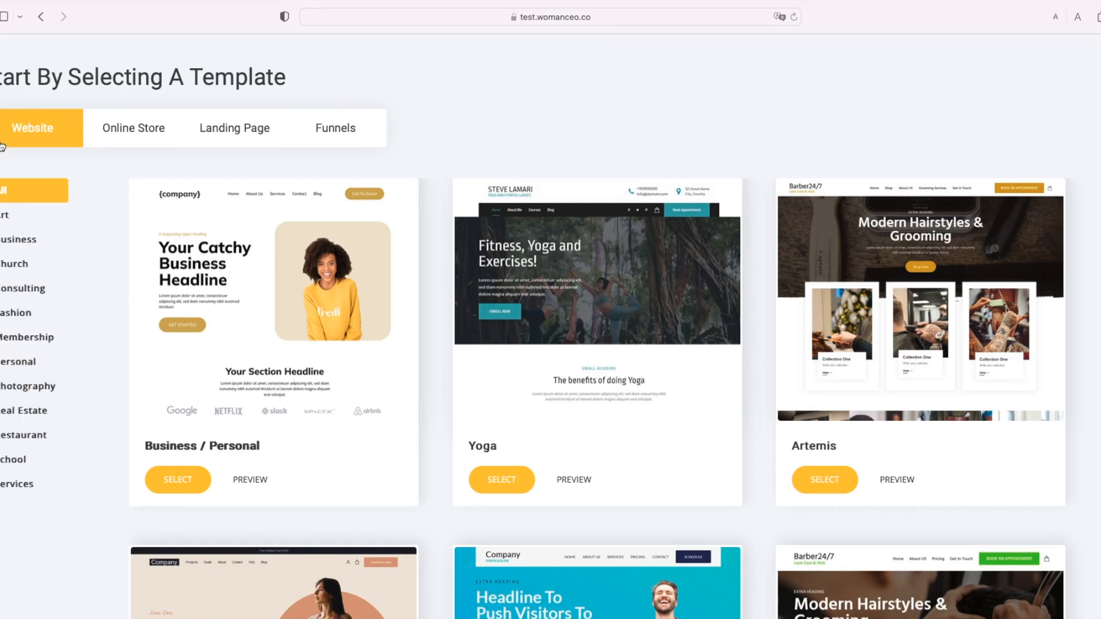
Step: Look over the Online Store, Landing Page and Funnels tabs, then filter Landing Pages to Book
click(123, 134)
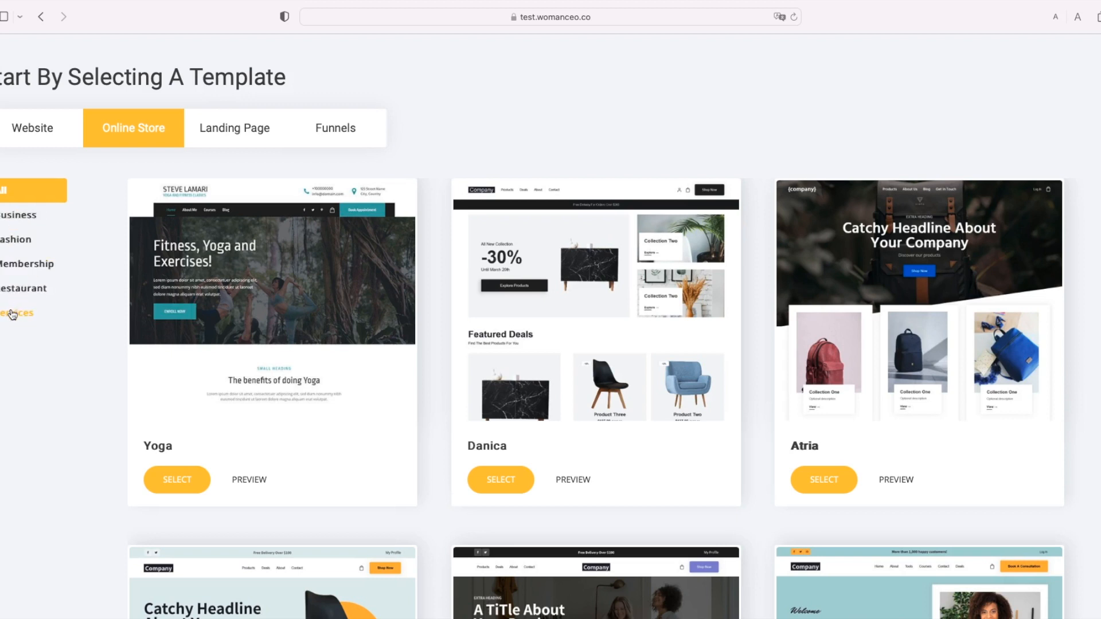
click(223, 135)
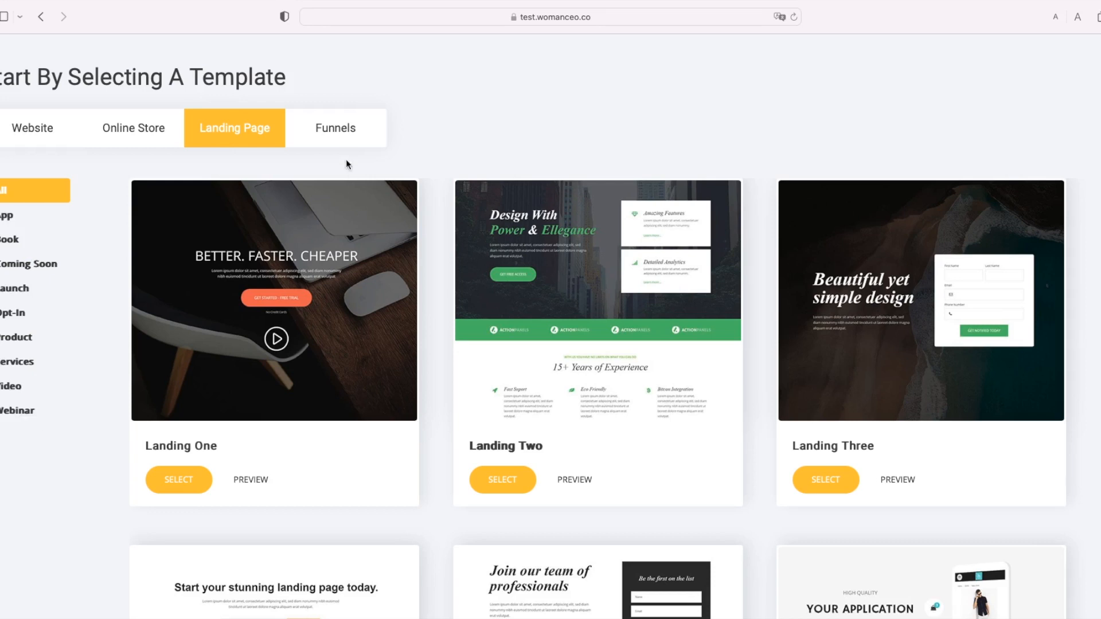
click(343, 132)
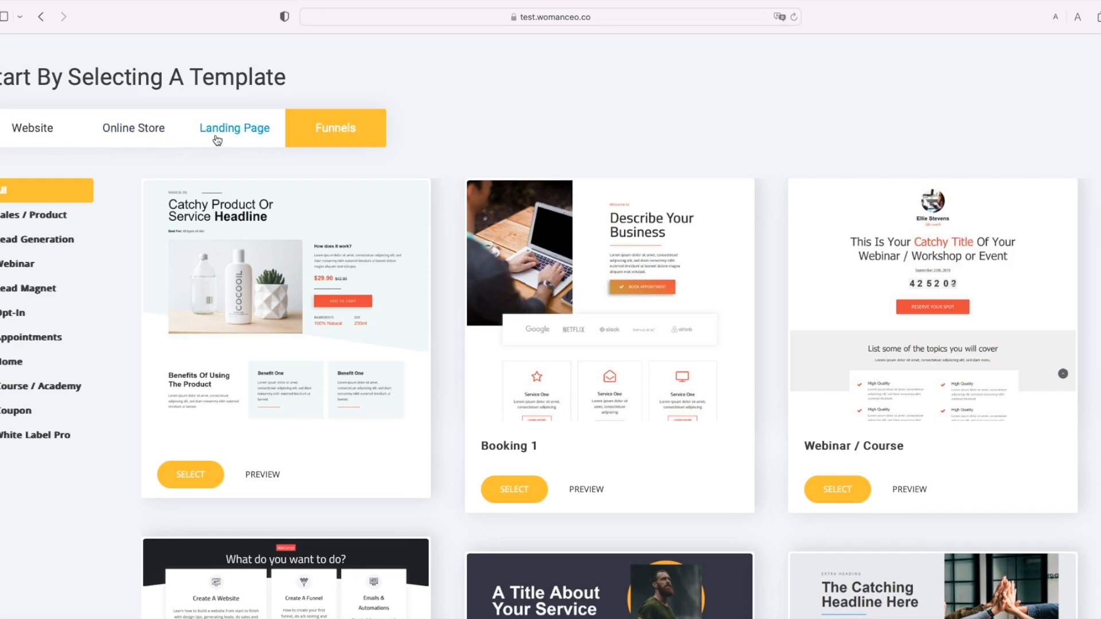
click(218, 131)
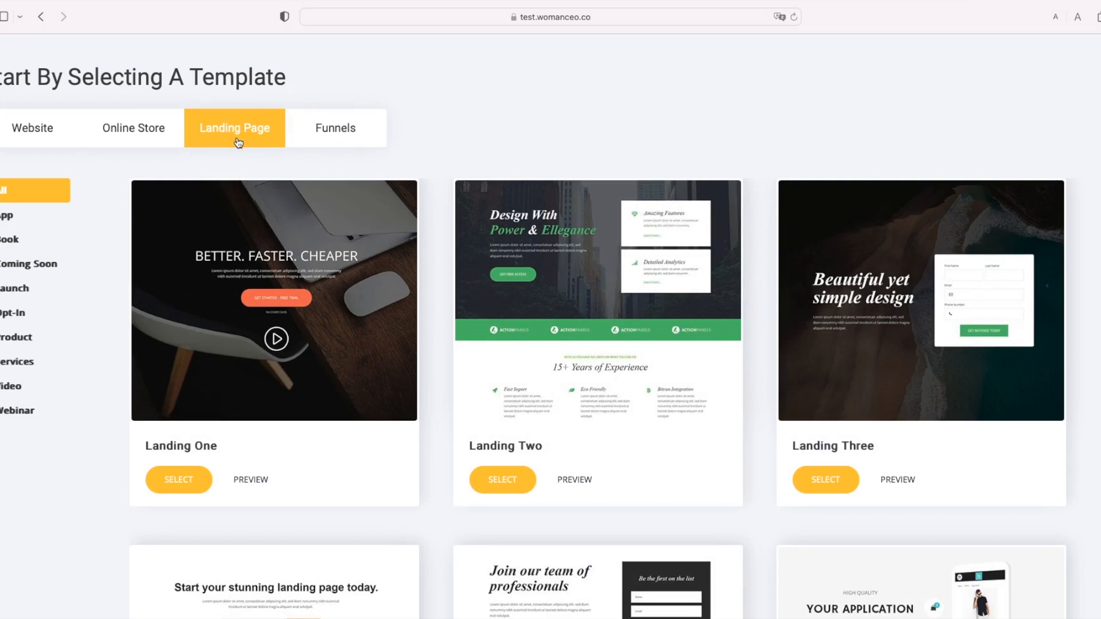
click(2, 245)
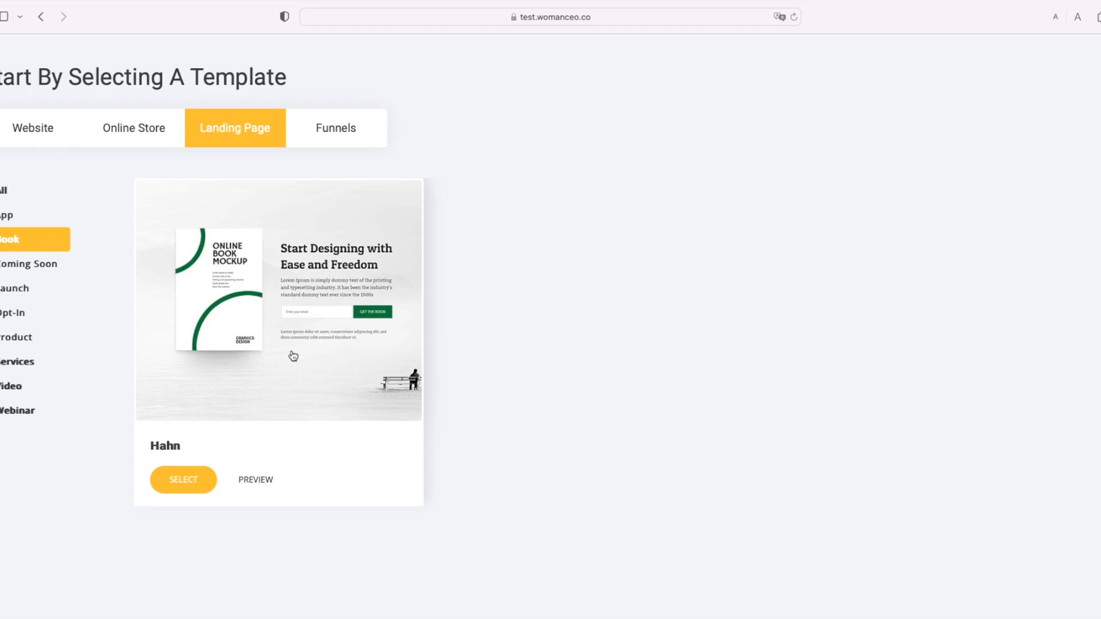
Step: Preview the Hahn book template in tablet, phone and desktop layouts, then close the preview
click(256, 480)
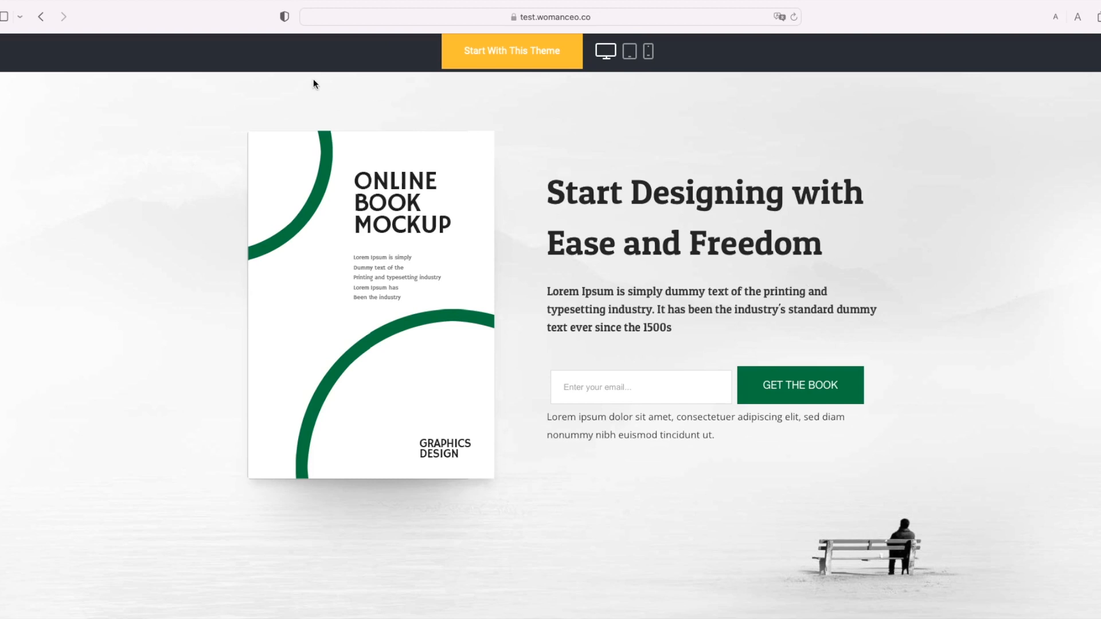
click(629, 52)
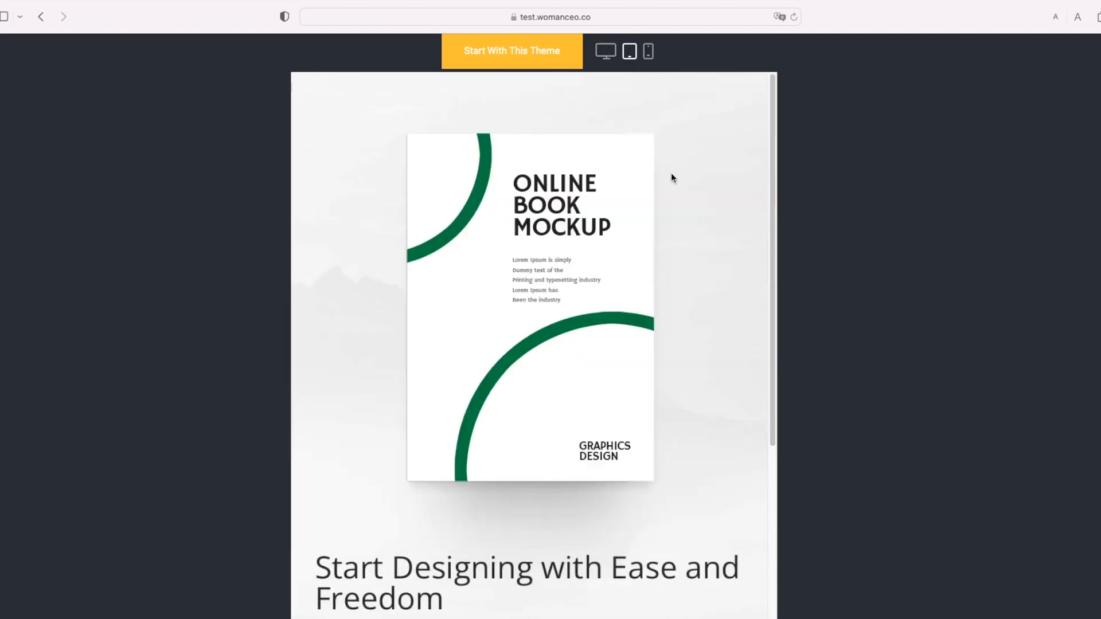
scroll(672, 175, down, 3)
scroll(643, 242, down, 2)
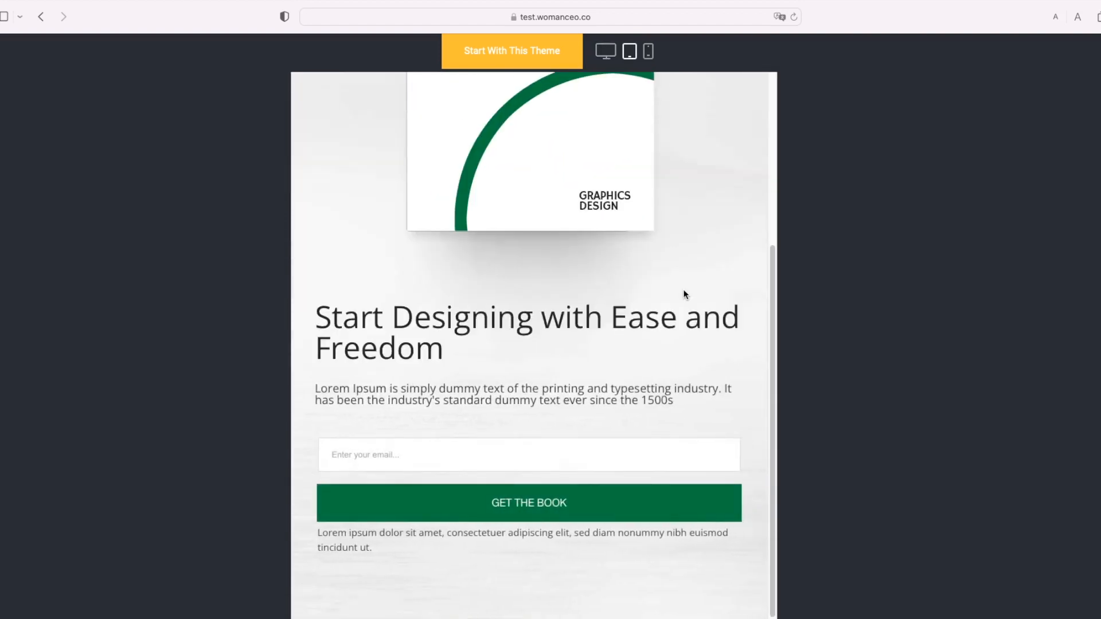
scroll(688, 230, up, 4)
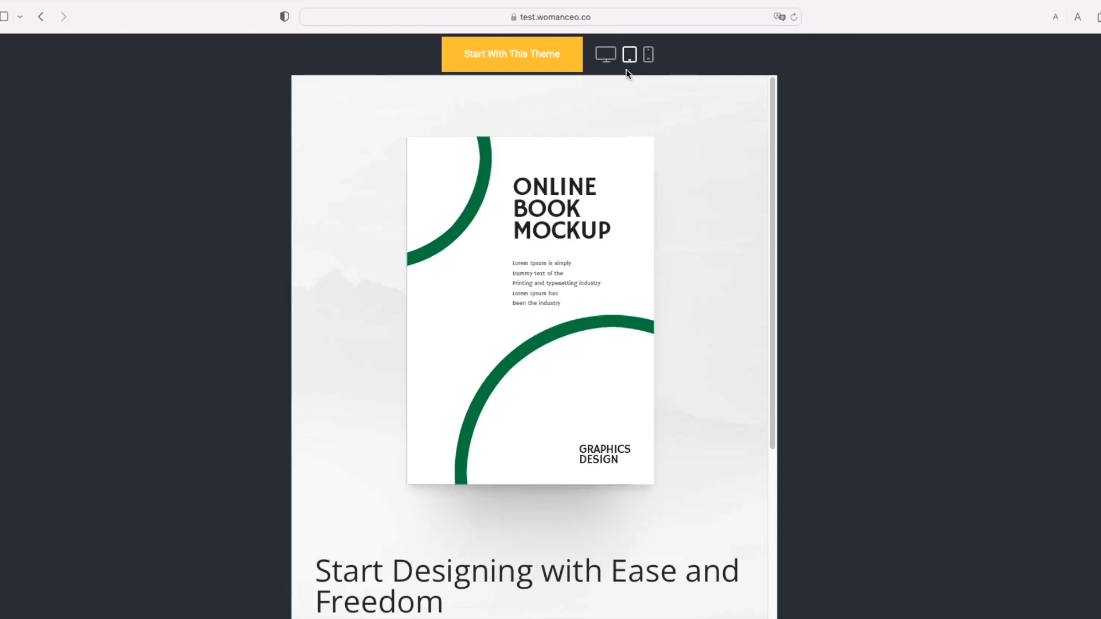
click(648, 64)
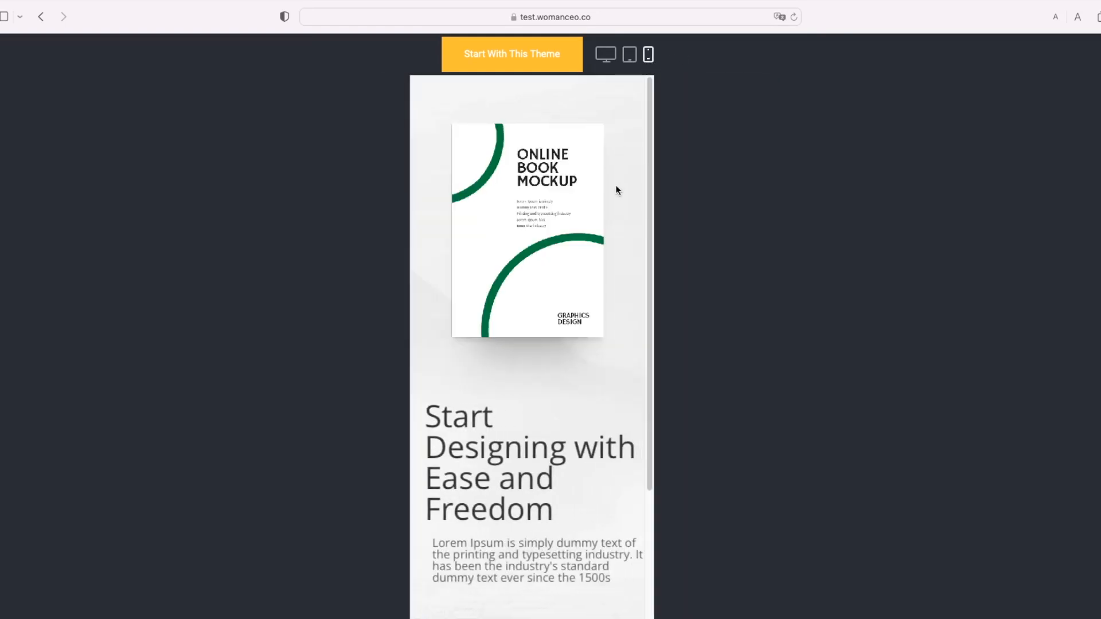
scroll(613, 206, down, 3)
scroll(611, 284, up, 3)
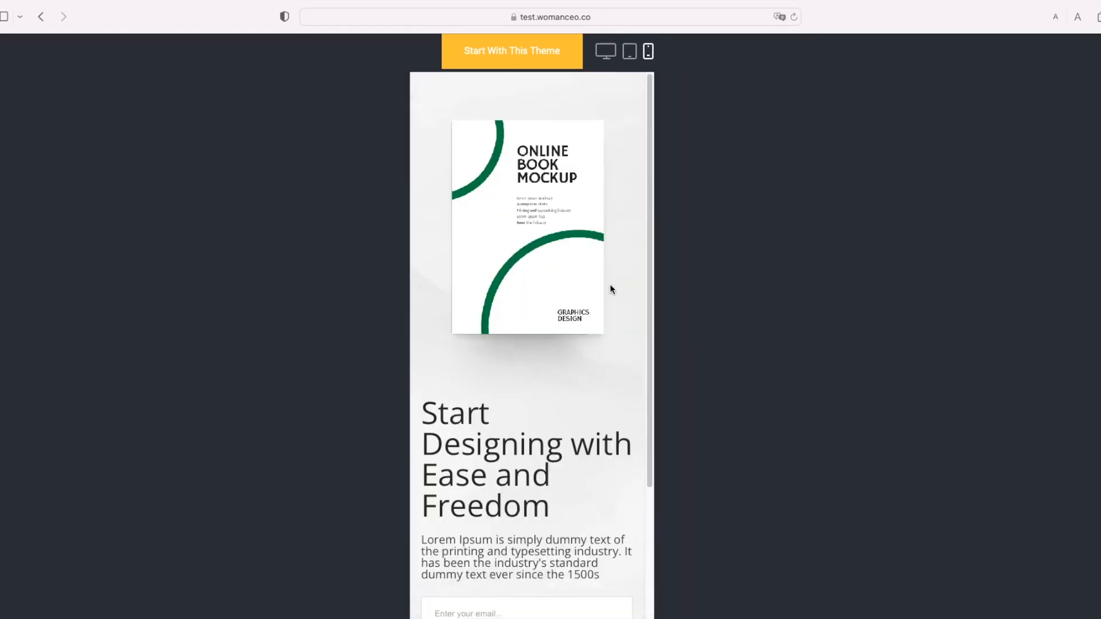
click(607, 57)
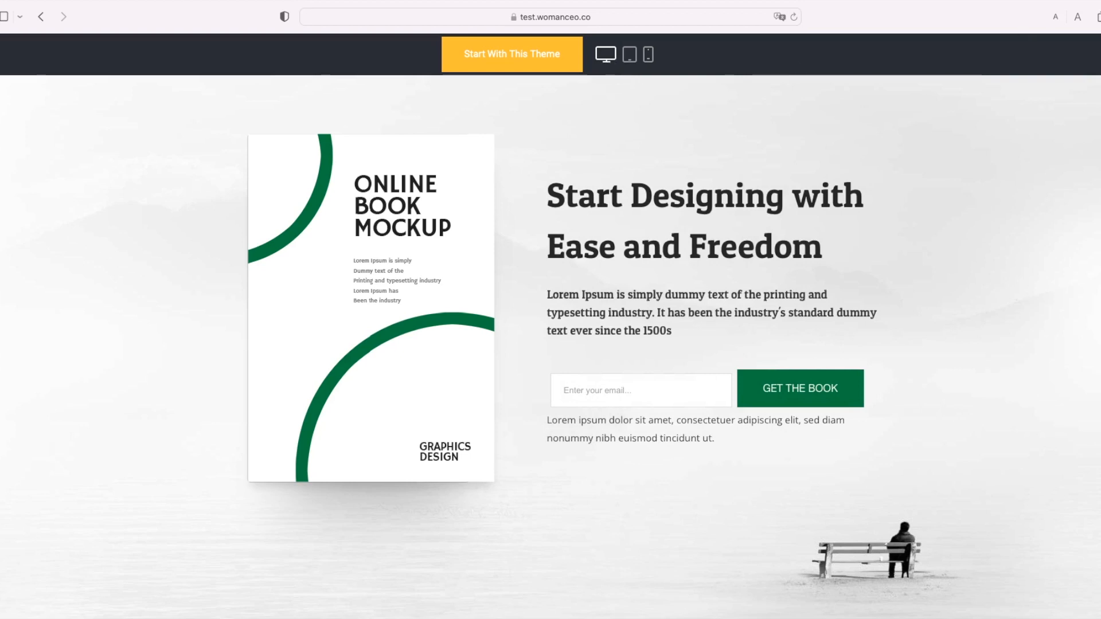
key(Escape)
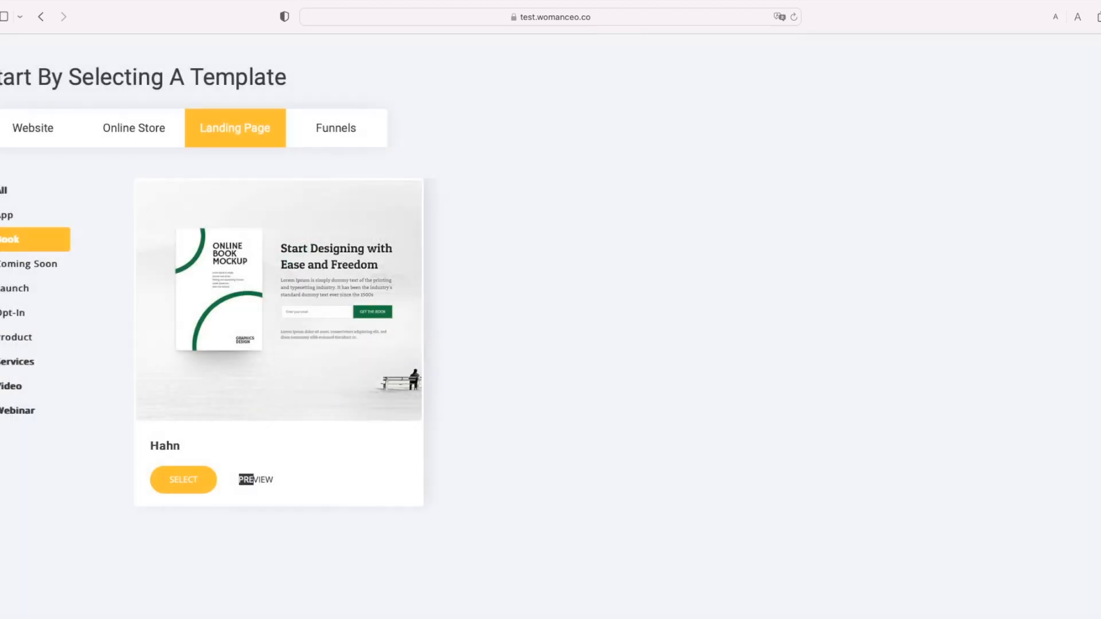
Step: Filter to Coming Soon, preview Landing Fourteen, then scroll through the Coming Soon template grid
click(1, 270)
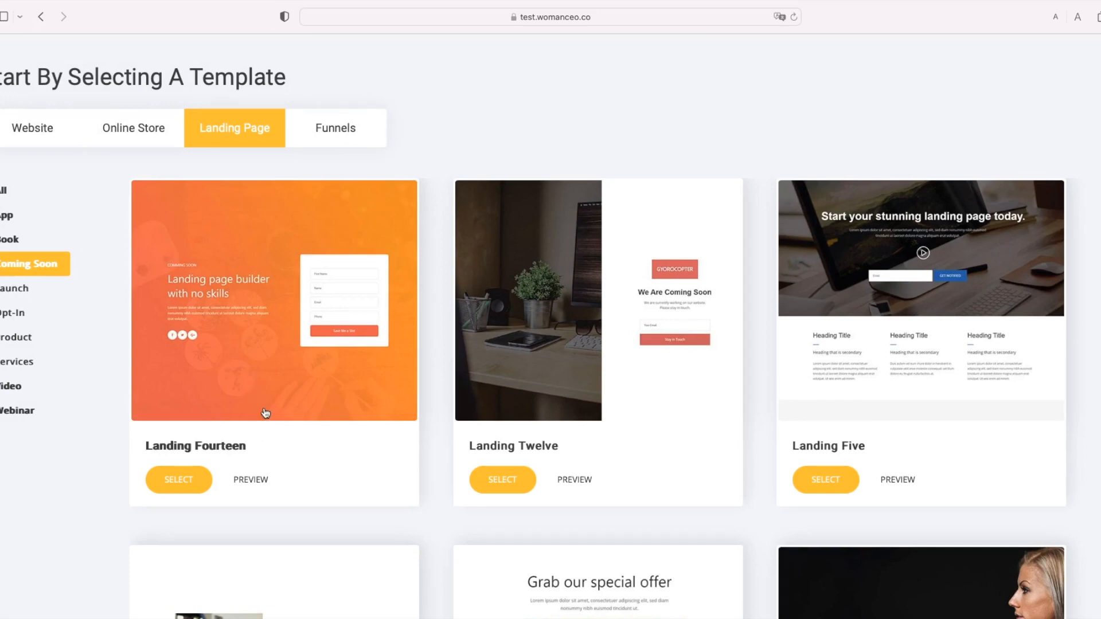
click(244, 480)
scroll(944, 393, down, 3)
scroll(935, 416, down, 2)
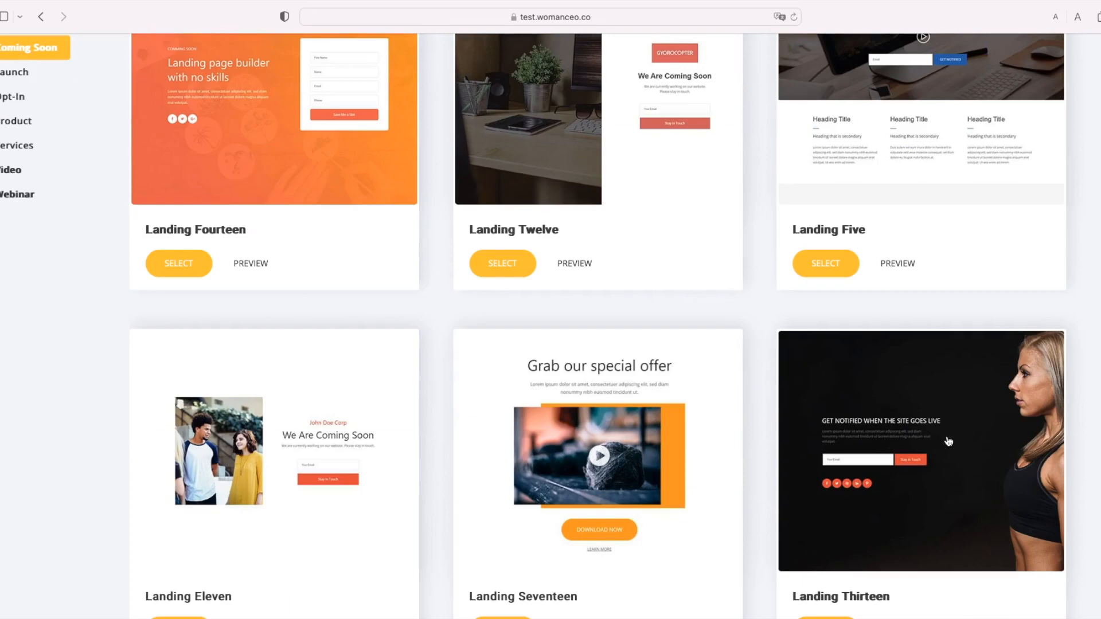
scroll(940, 456, down, 1)
scroll(942, 458, down, 1)
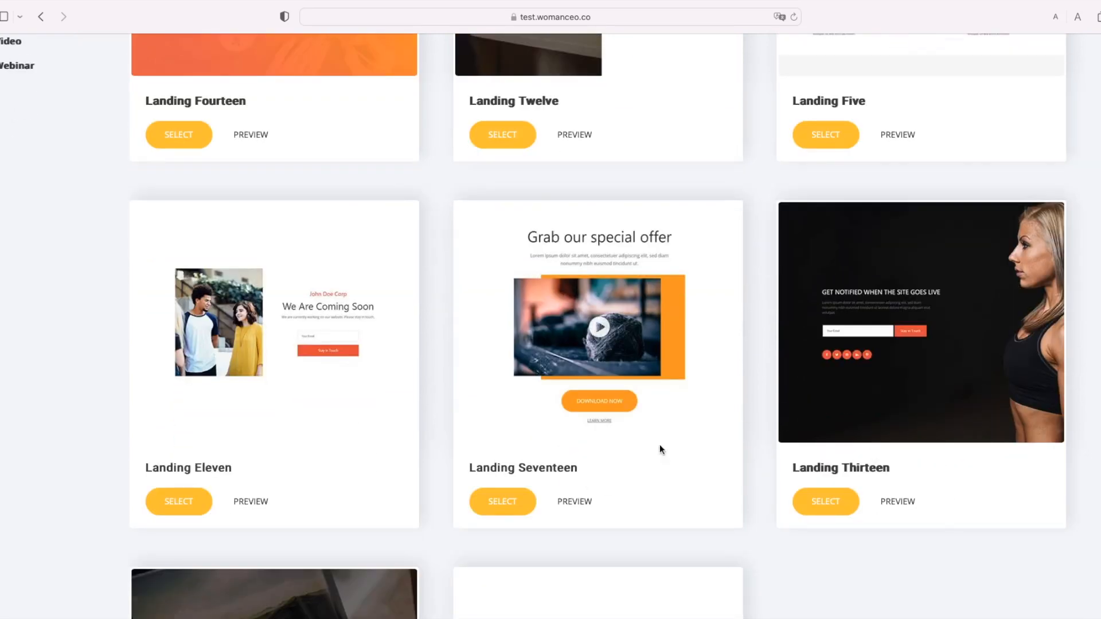
Step: Scroll through the Landing Seventeen preview, then open the Landing Thirteen full-page preview
click(585, 506)
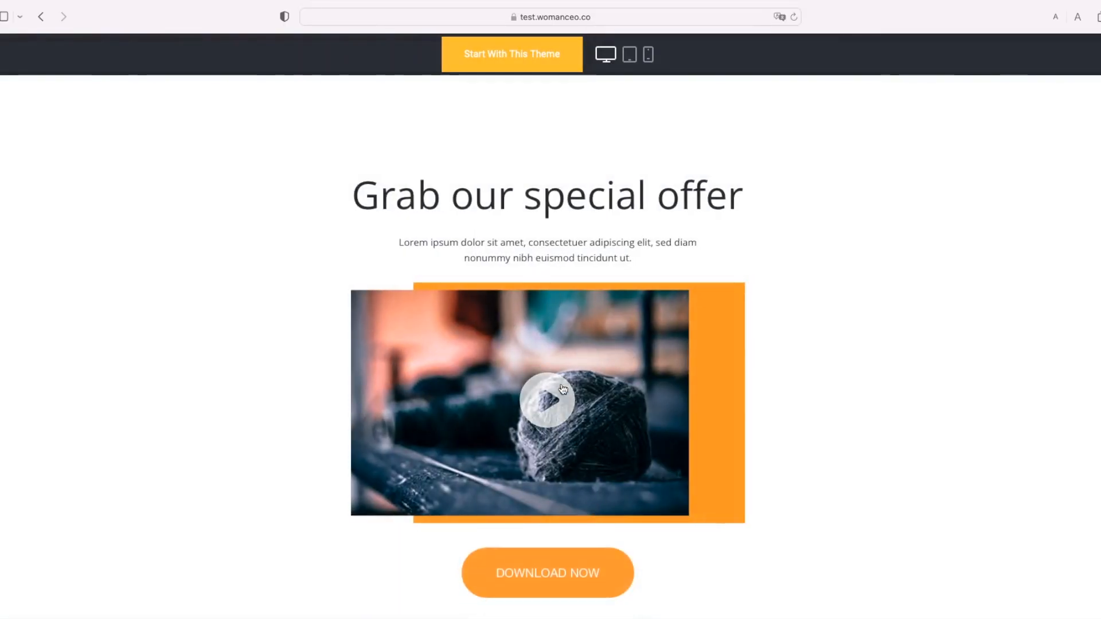
scroll(576, 431, down, 1)
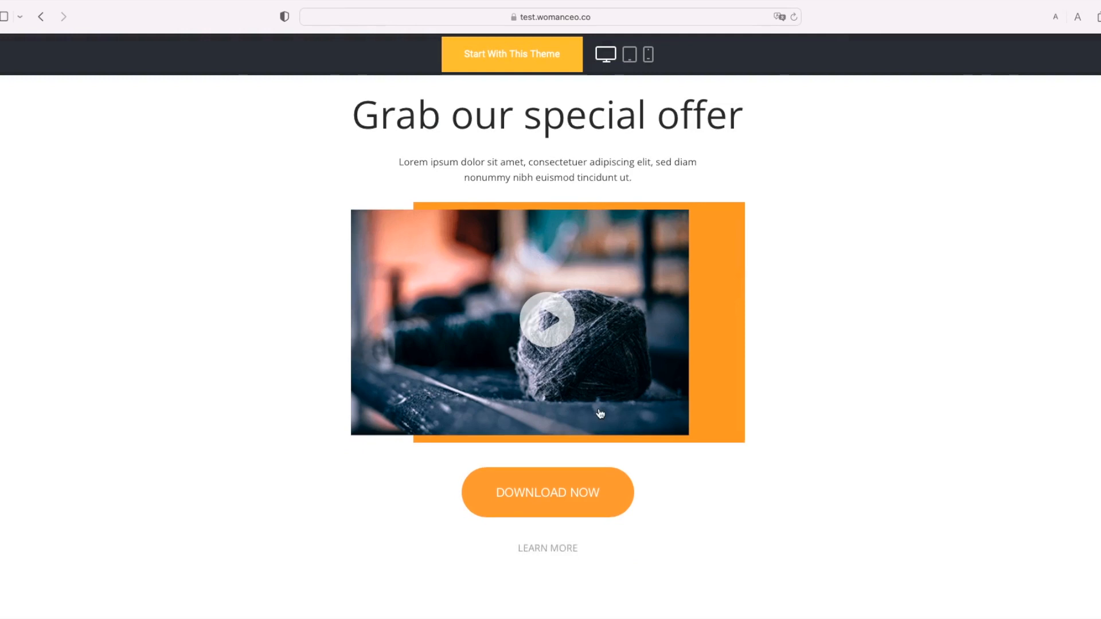
scroll(579, 448, down, 1)
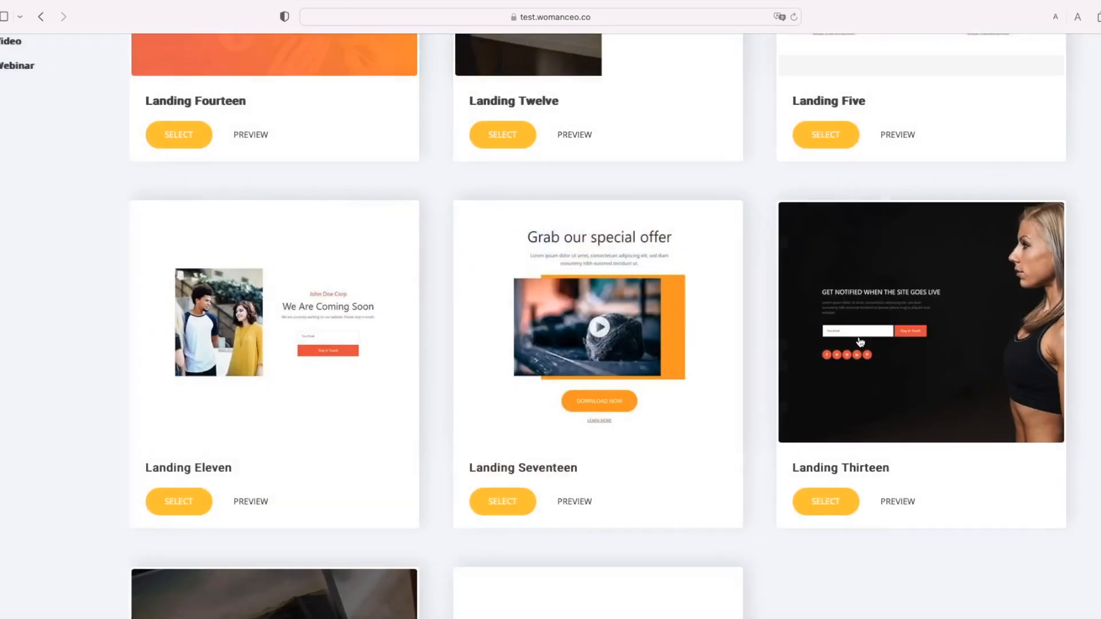
scroll(870, 253, down, 3)
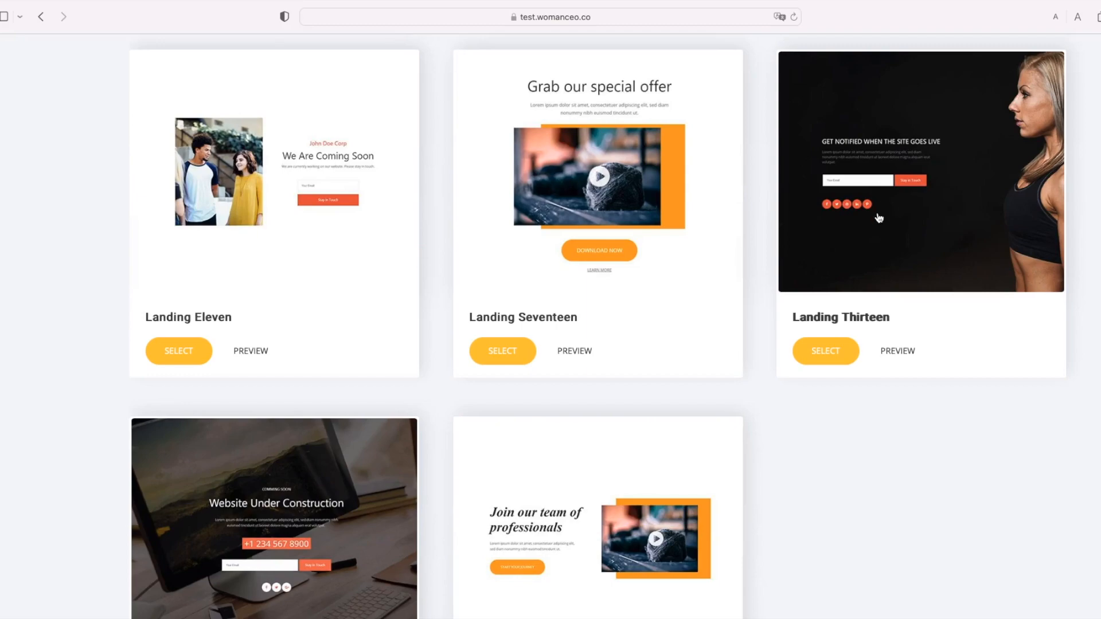
click(886, 352)
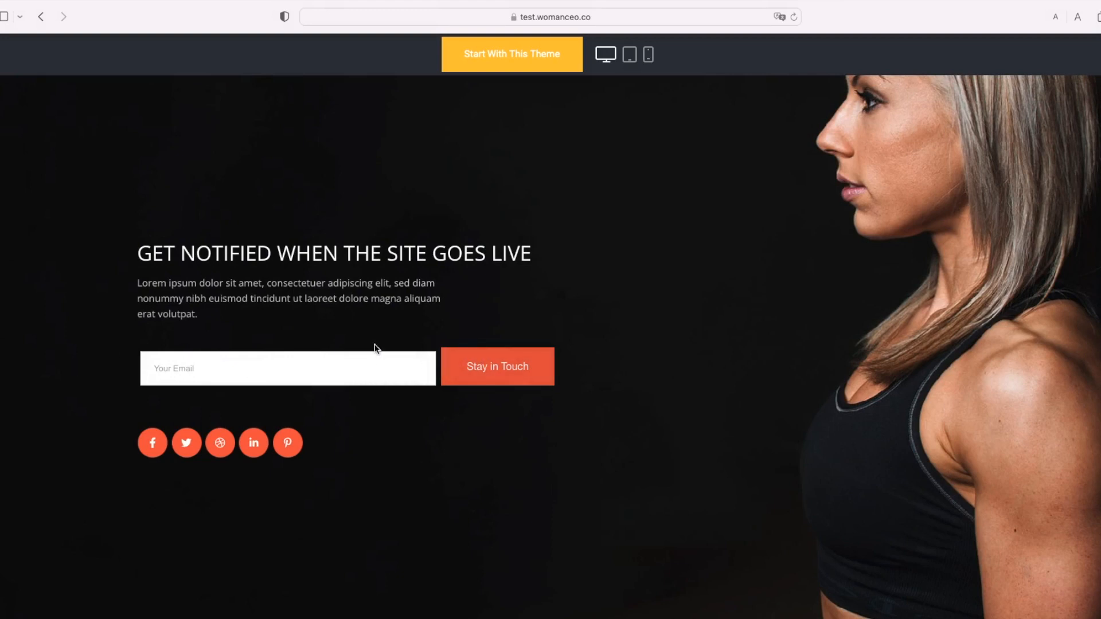
Step: Scroll down the Coming Soon gallery past Landing Fifteen and Sixteen, then back up
scroll(507, 385, down, 1)
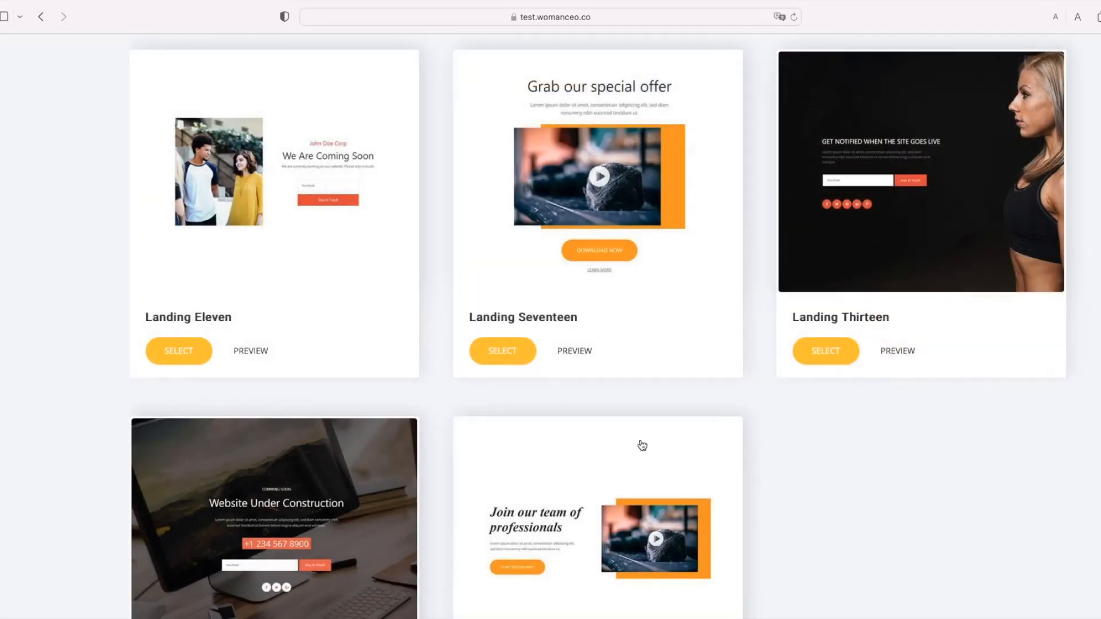
scroll(649, 435, down, 3)
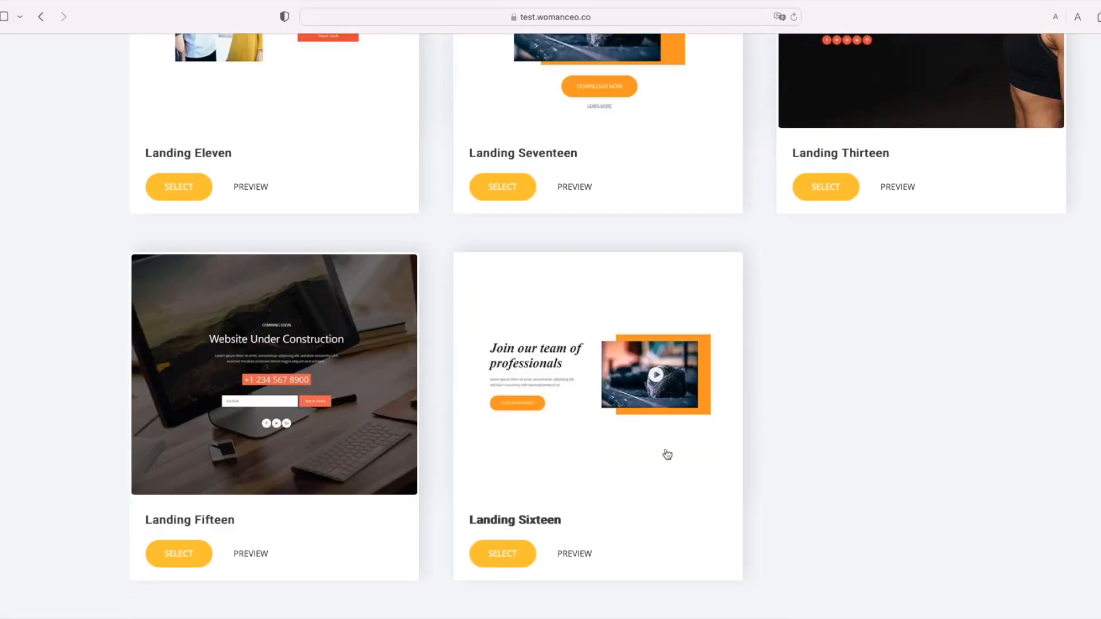
scroll(667, 455, up, 10)
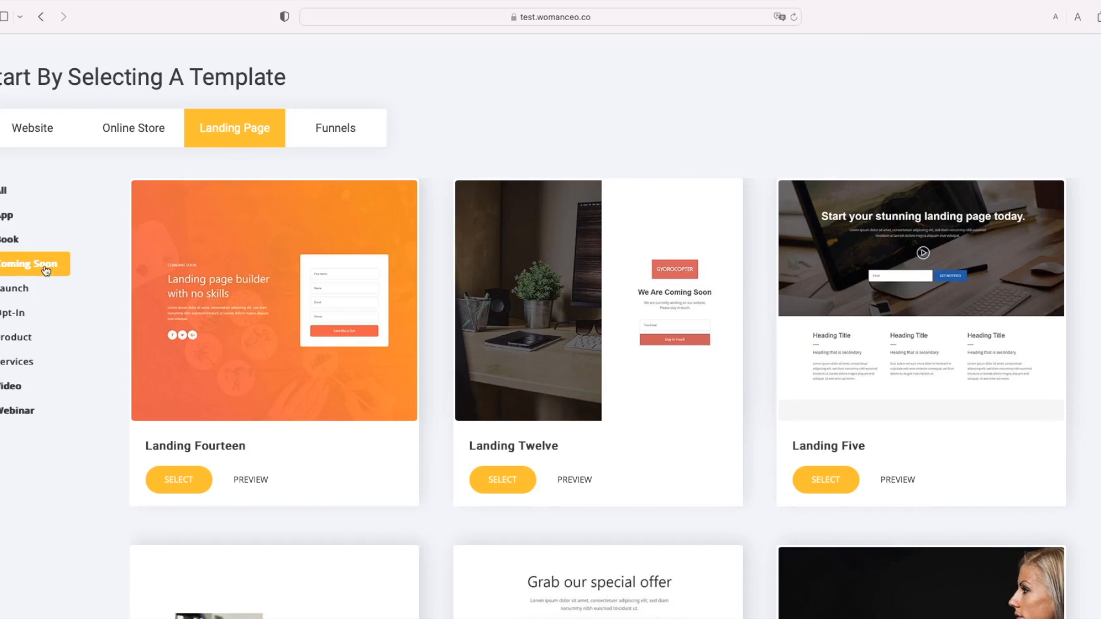
Step: Filter landing pages to Opt-In, scroll through its templates, then switch to the Funnels templates
click(6, 320)
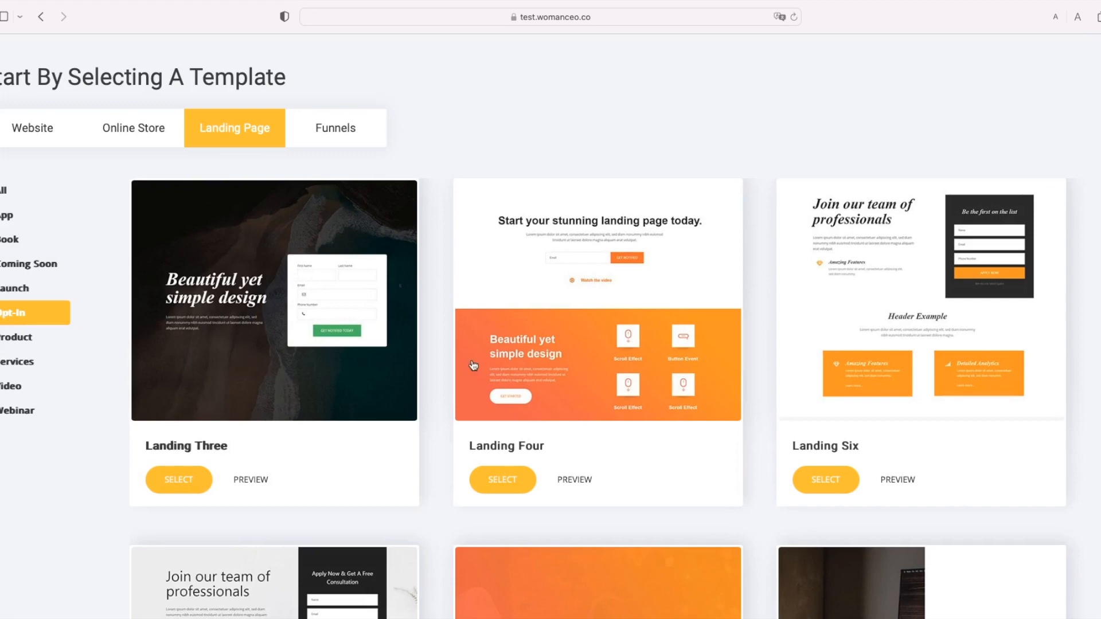
scroll(927, 335, down, 5)
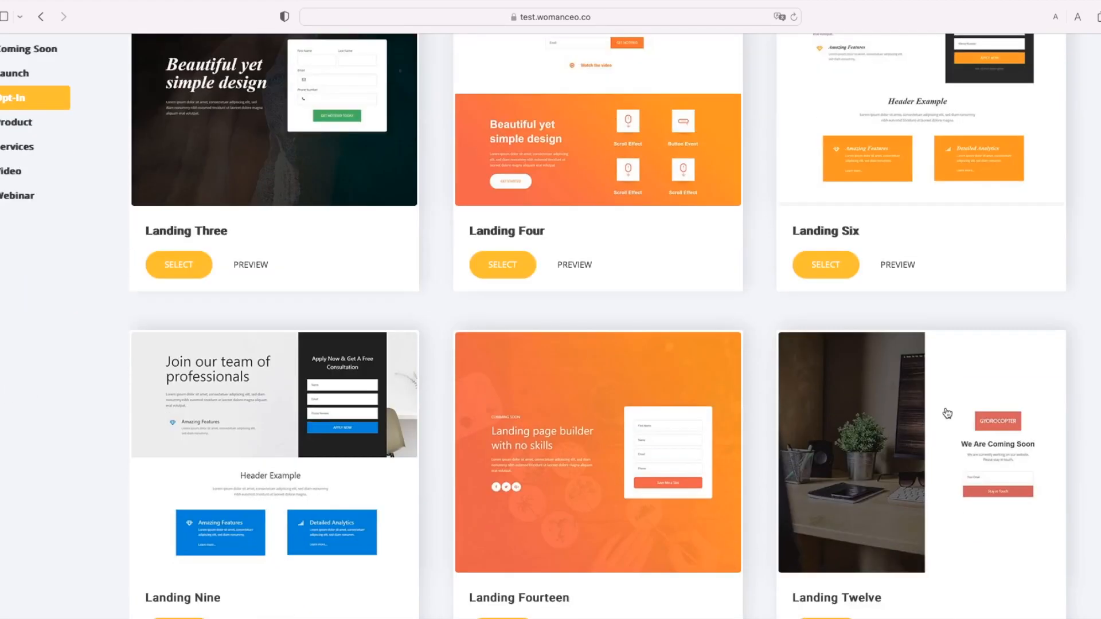
scroll(907, 398, down, 2)
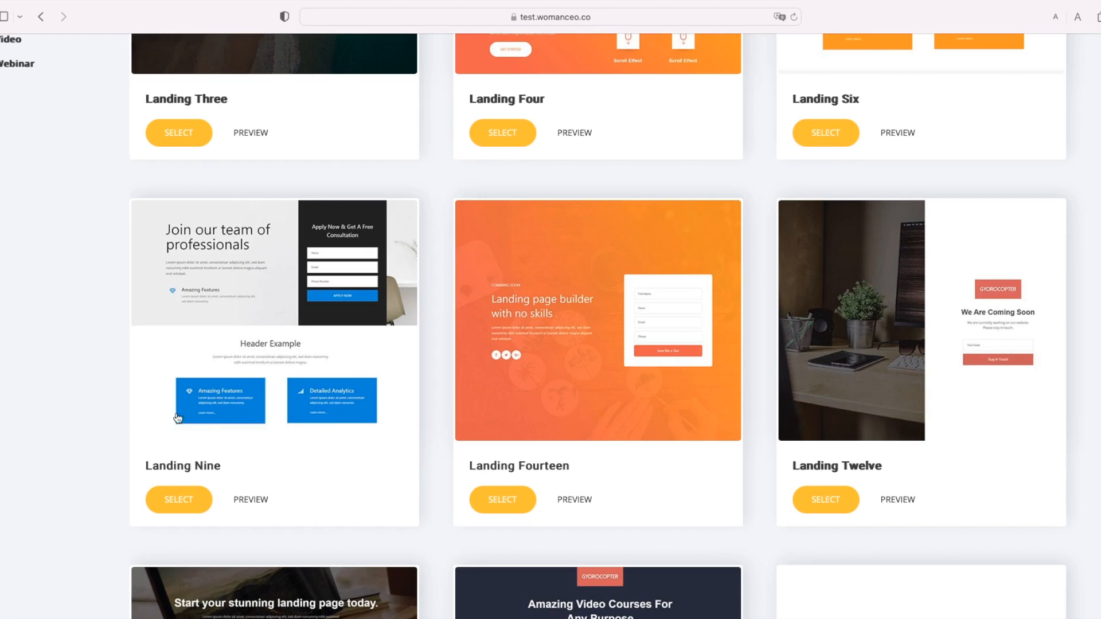
scroll(235, 427, down, 1)
scroll(235, 427, down, 7)
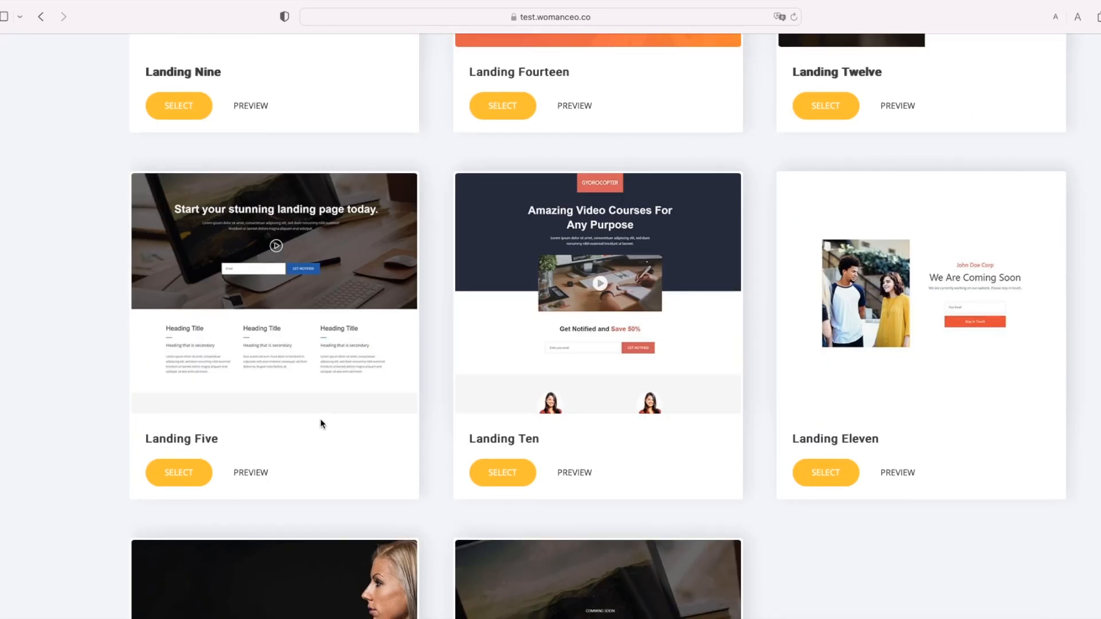
scroll(321, 419, down, 1)
scroll(365, 448, down, 4)
scroll(365, 449, up, 9)
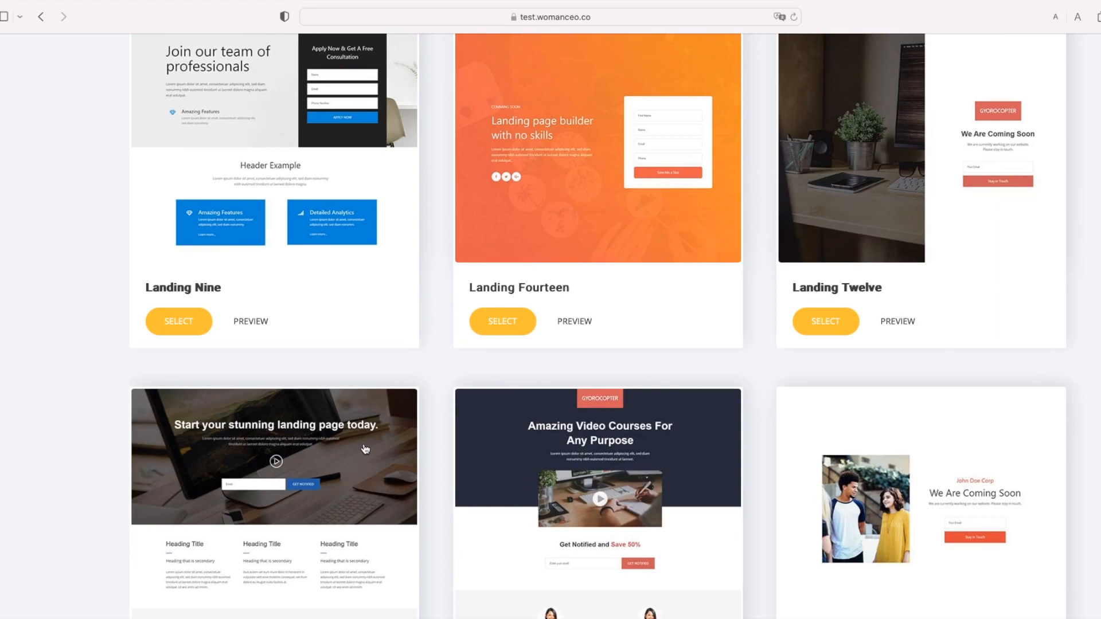
scroll(348, 441, up, 10)
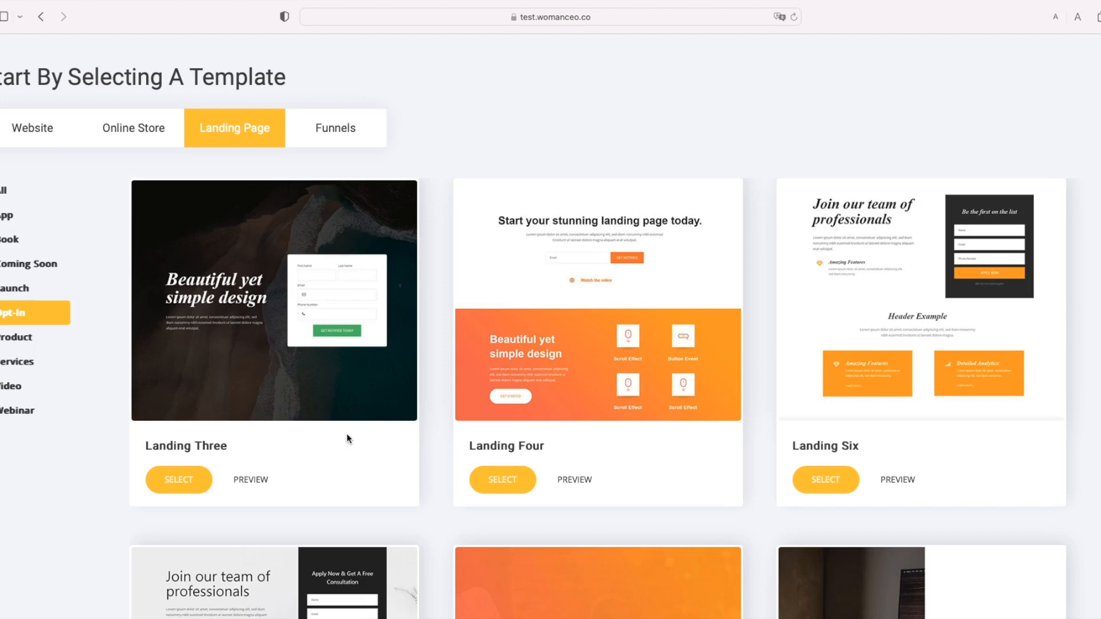
click(327, 136)
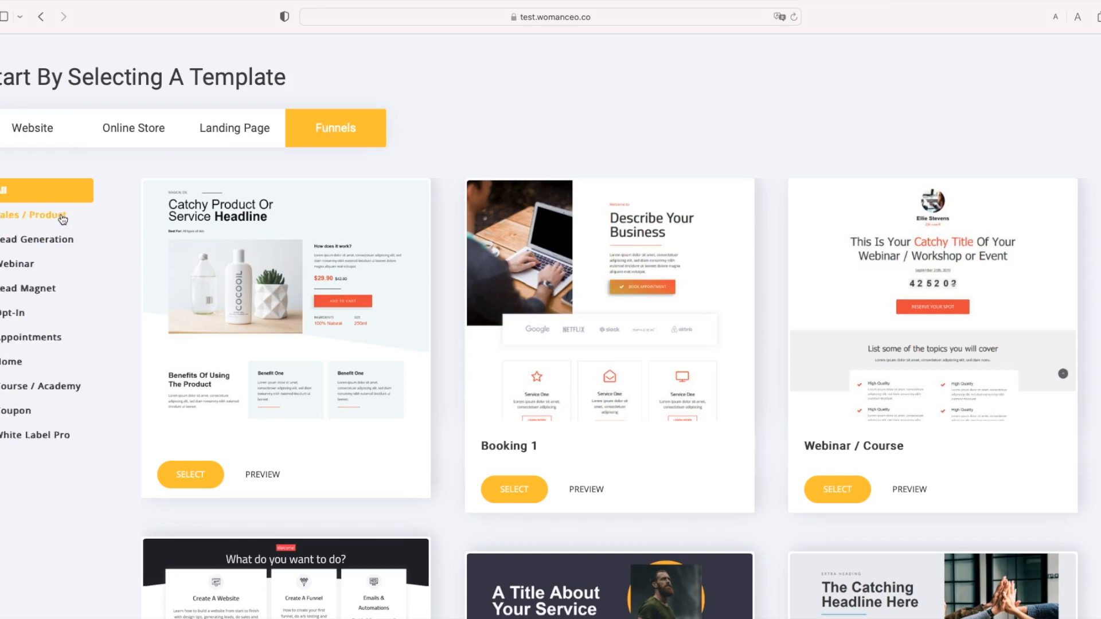
click(60, 244)
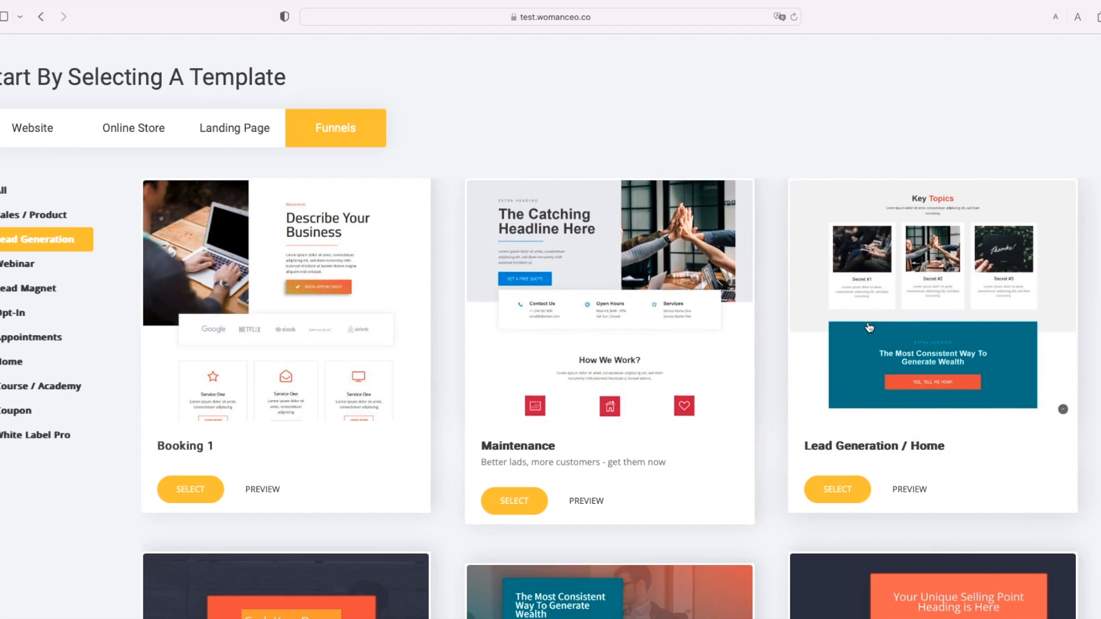
scroll(870, 327, down, 5)
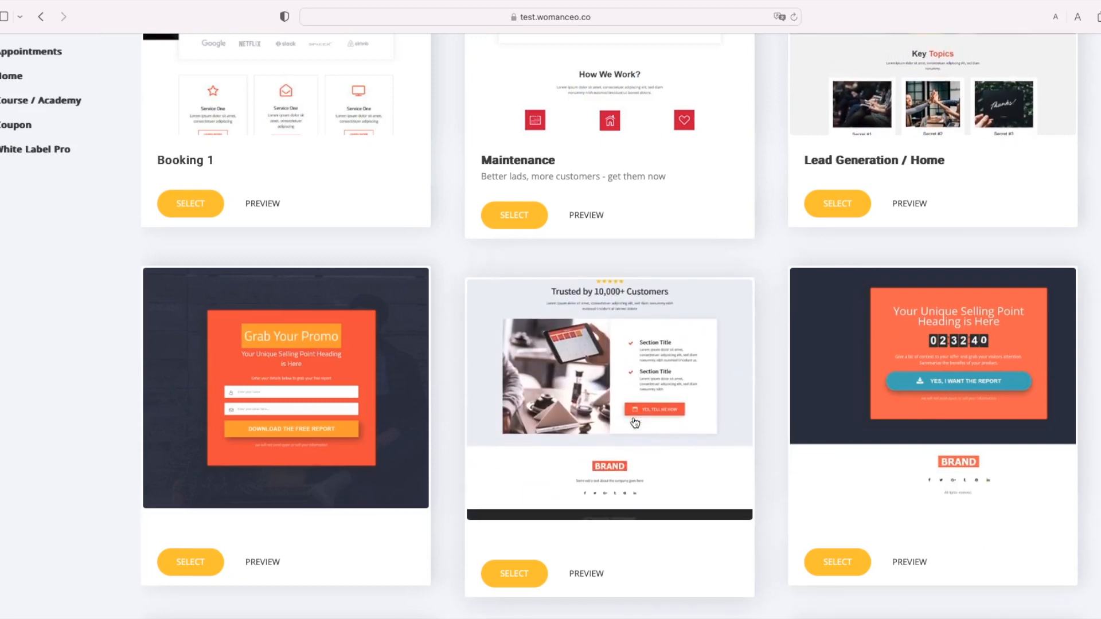
scroll(413, 441, down, 2)
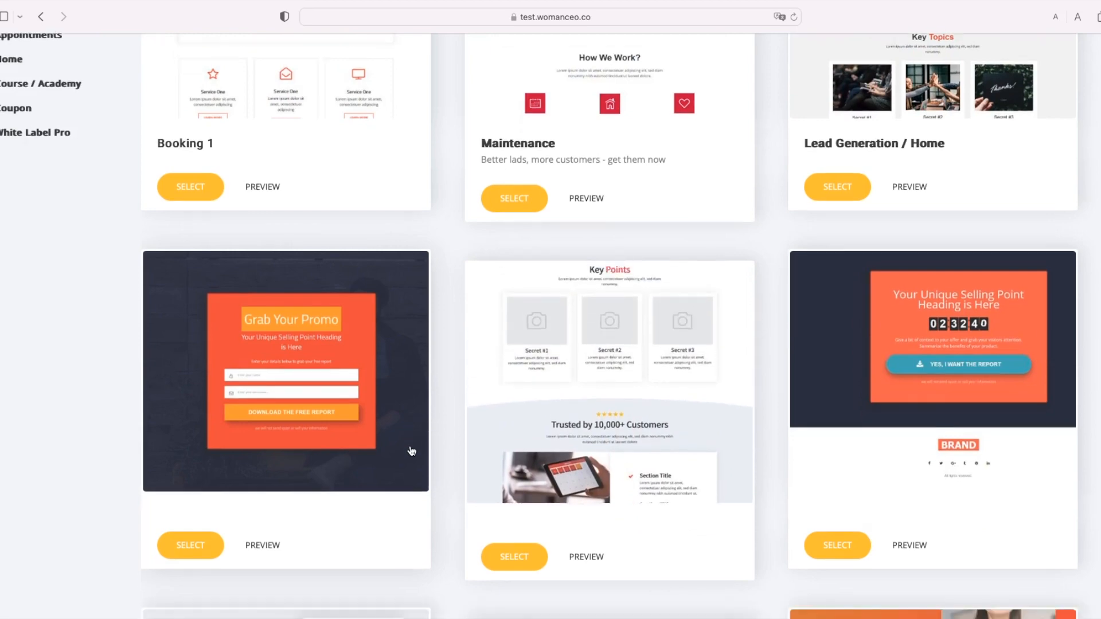
scroll(393, 445, down, 5)
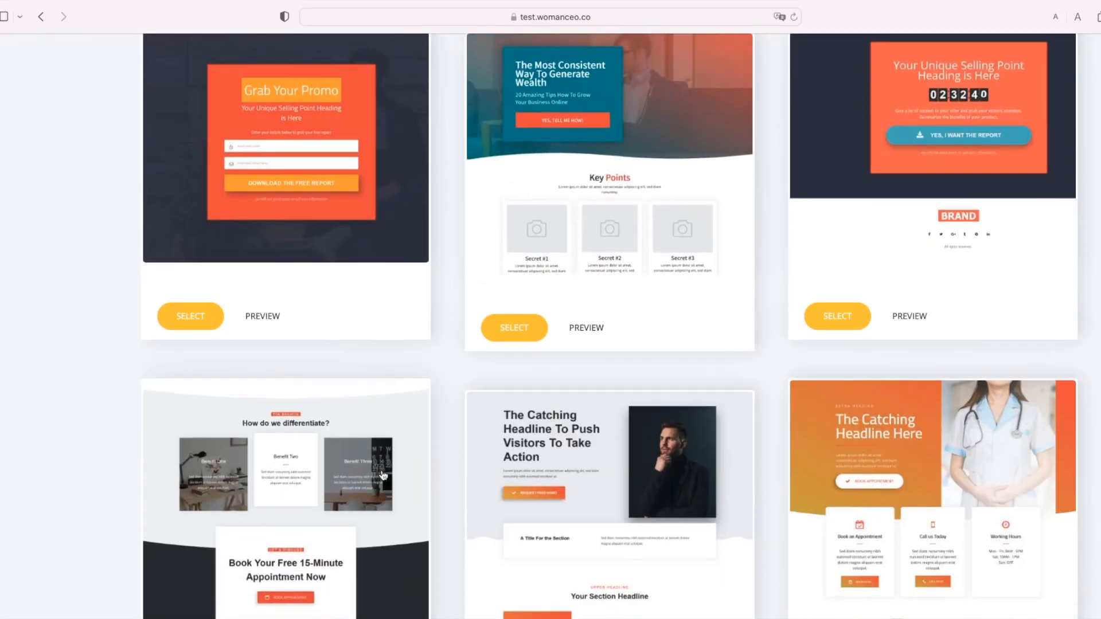
scroll(384, 474, down, 3)
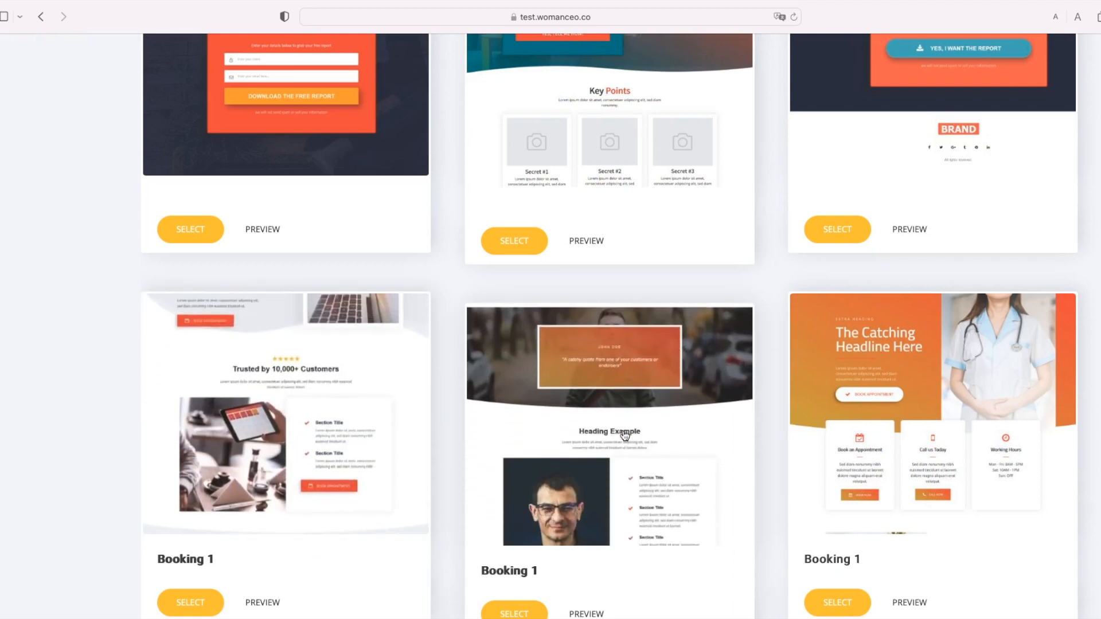
scroll(625, 436, down, 3)
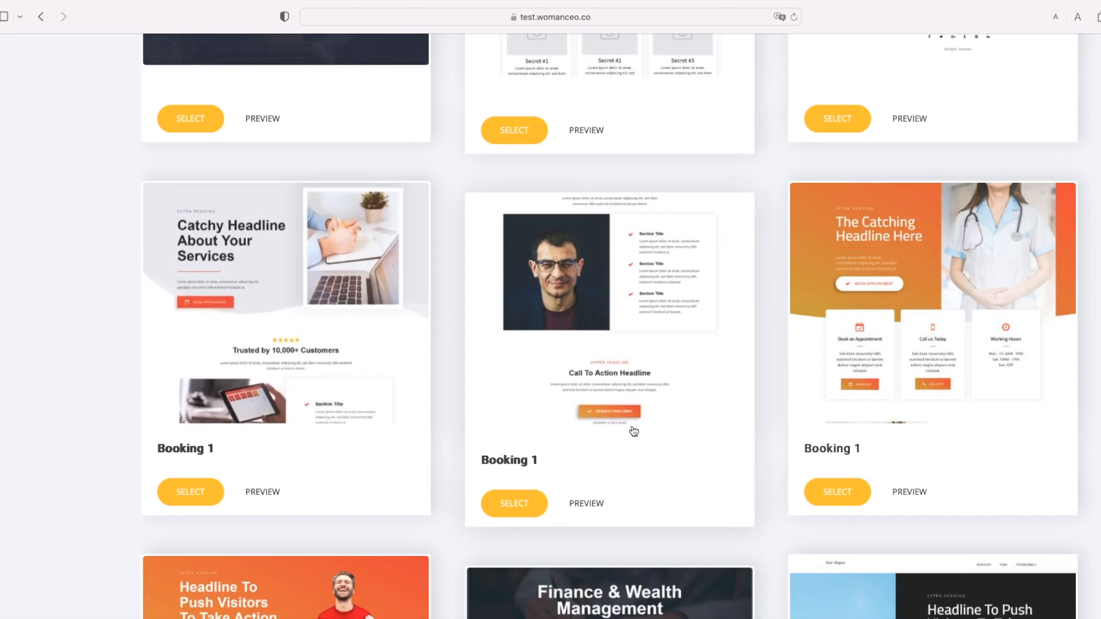
scroll(634, 431, down, 3)
scroll(646, 418, down, 5)
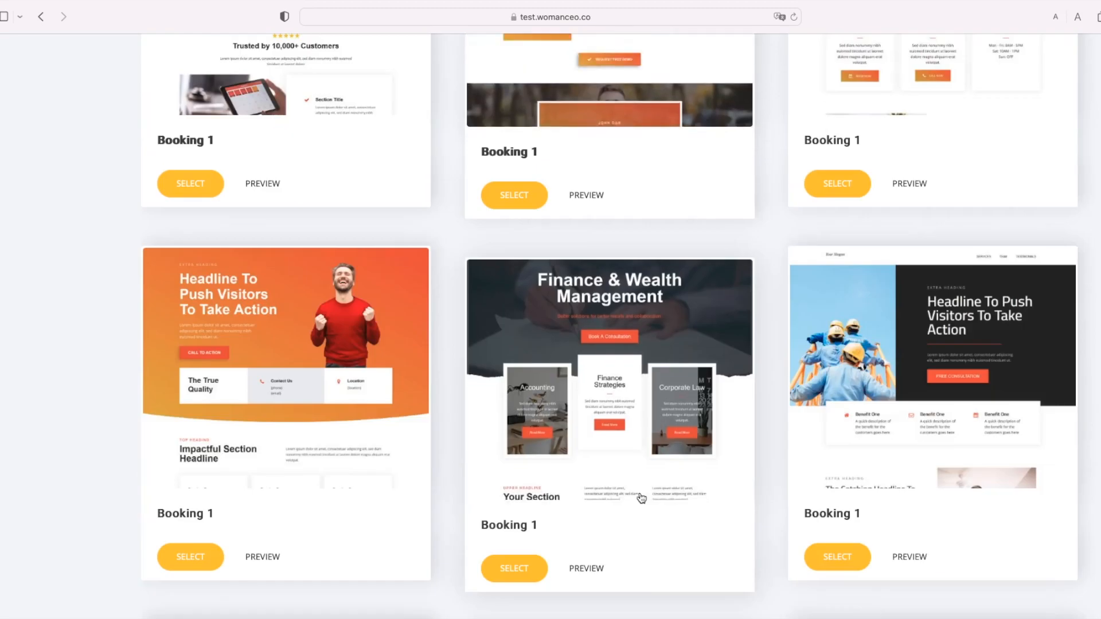
scroll(641, 498, down, 2)
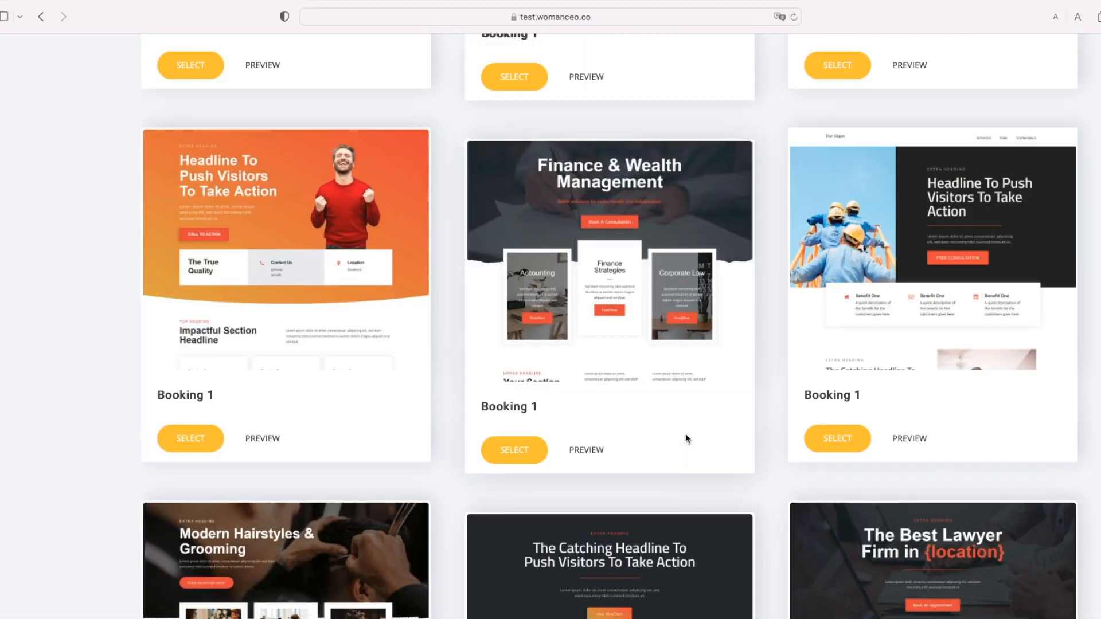
scroll(330, 432, down, 4)
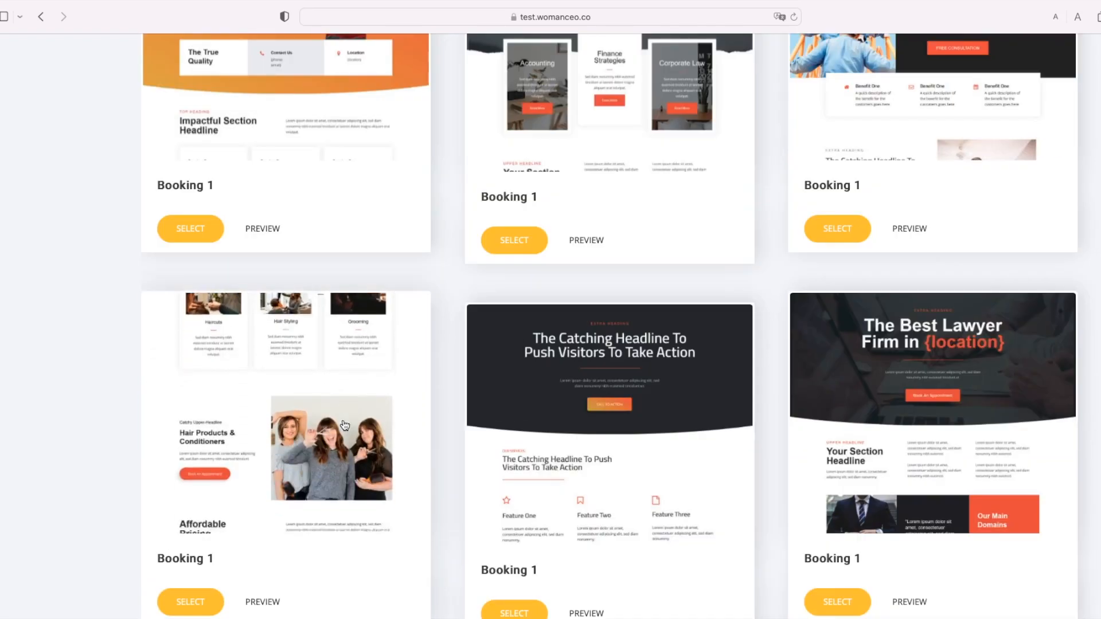
scroll(373, 453, down, 3)
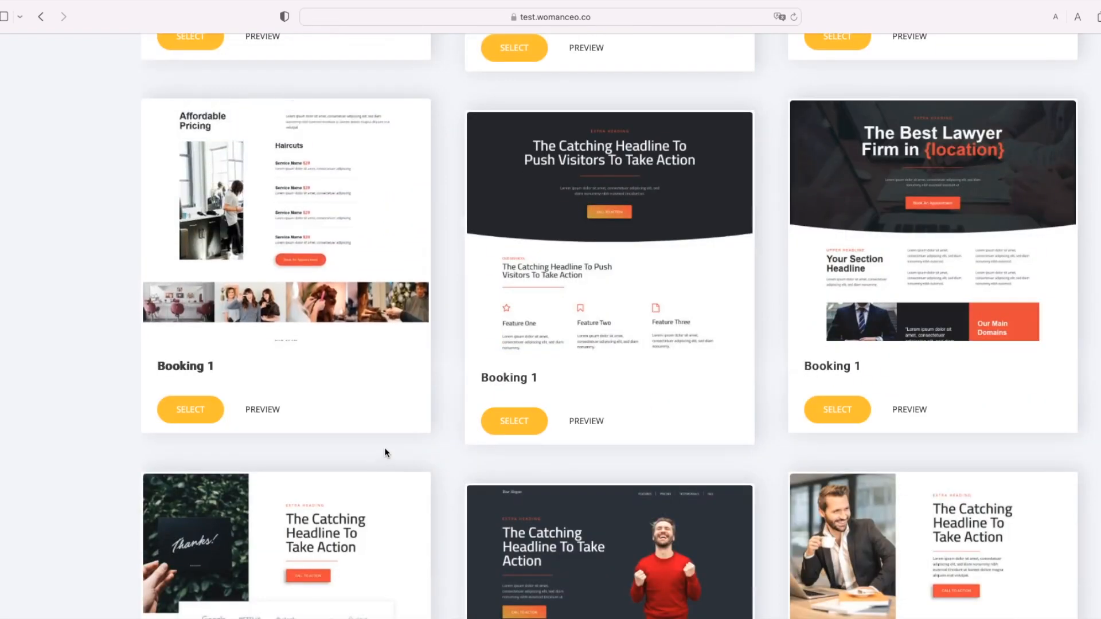
scroll(396, 484, down, 1)
scroll(395, 485, down, 4)
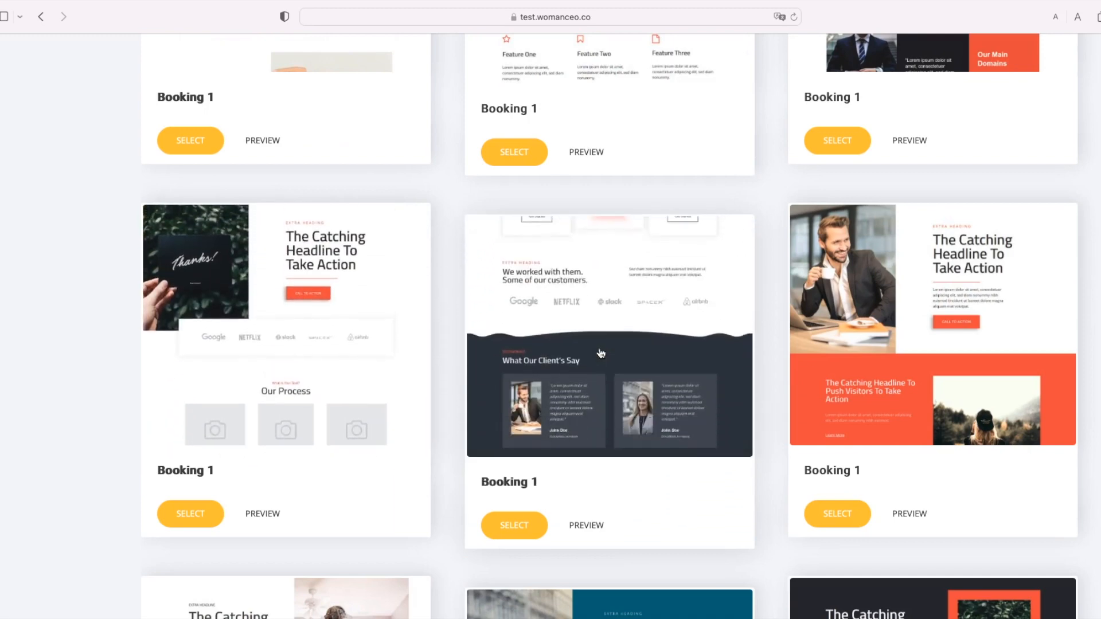
scroll(601, 356, down, 8)
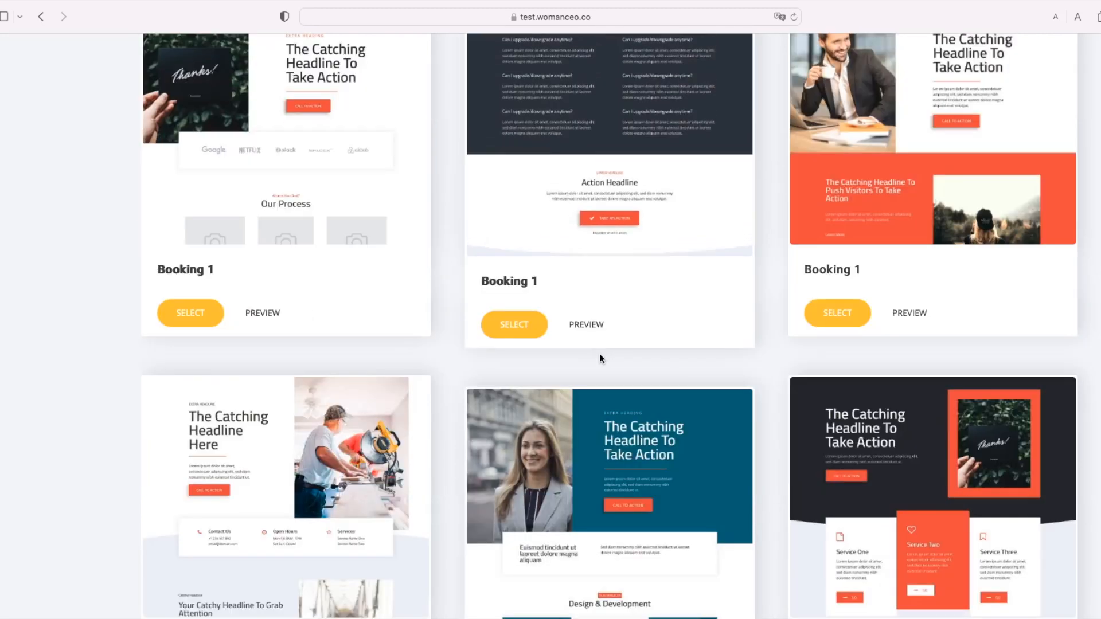
scroll(611, 373, down, 2)
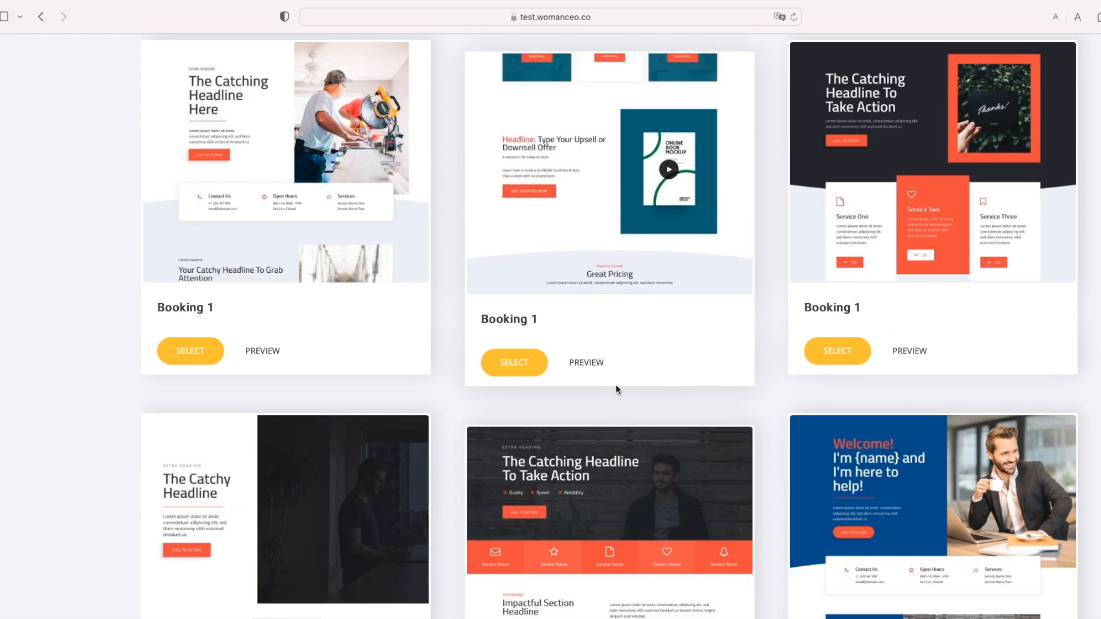
scroll(616, 390, up, 13)
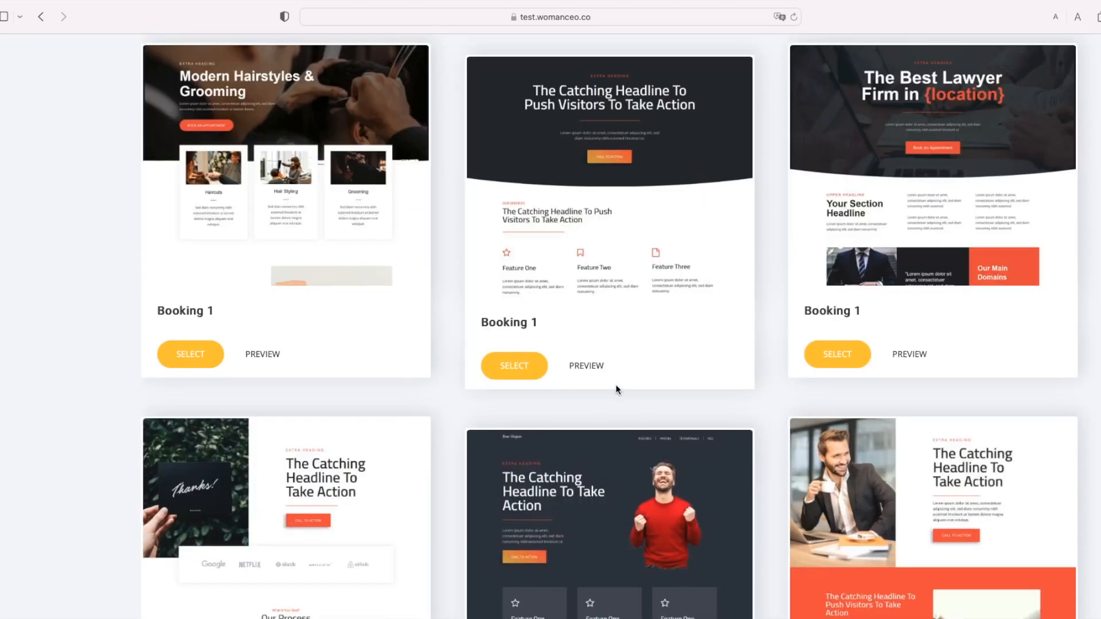
scroll(617, 391, up, 5)
scroll(617, 390, up, 6)
scroll(617, 390, up, 12)
scroll(617, 390, up, 3)
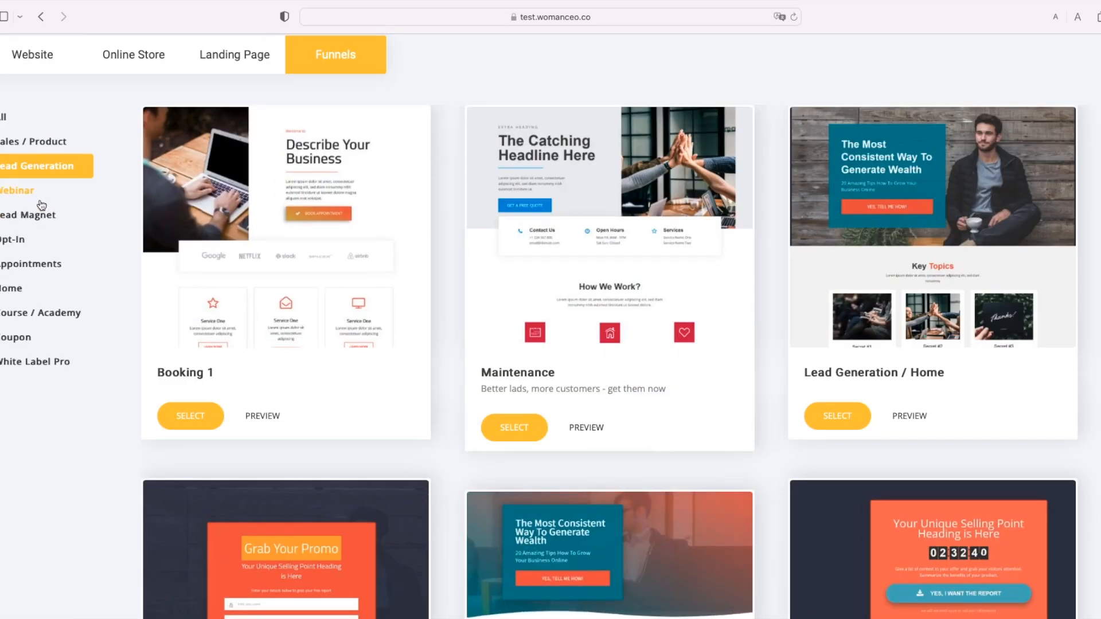
Step: Check the Webinar funnels, then filter to Lead Magnet and scroll through E-Book, Book Magnet and Coupon designs
click(5, 192)
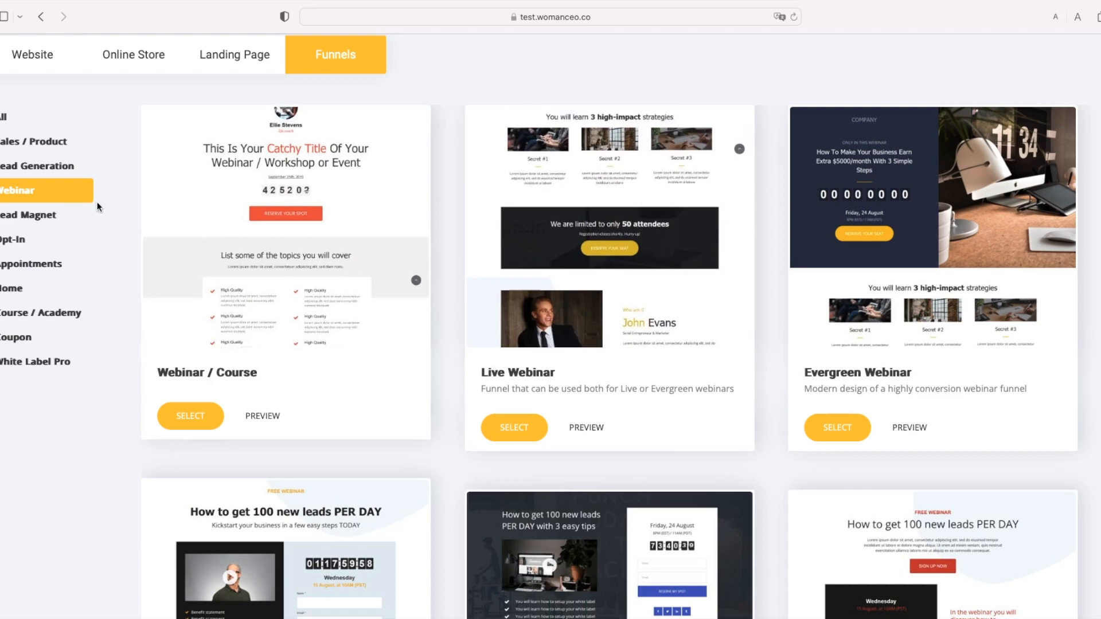
click(27, 214)
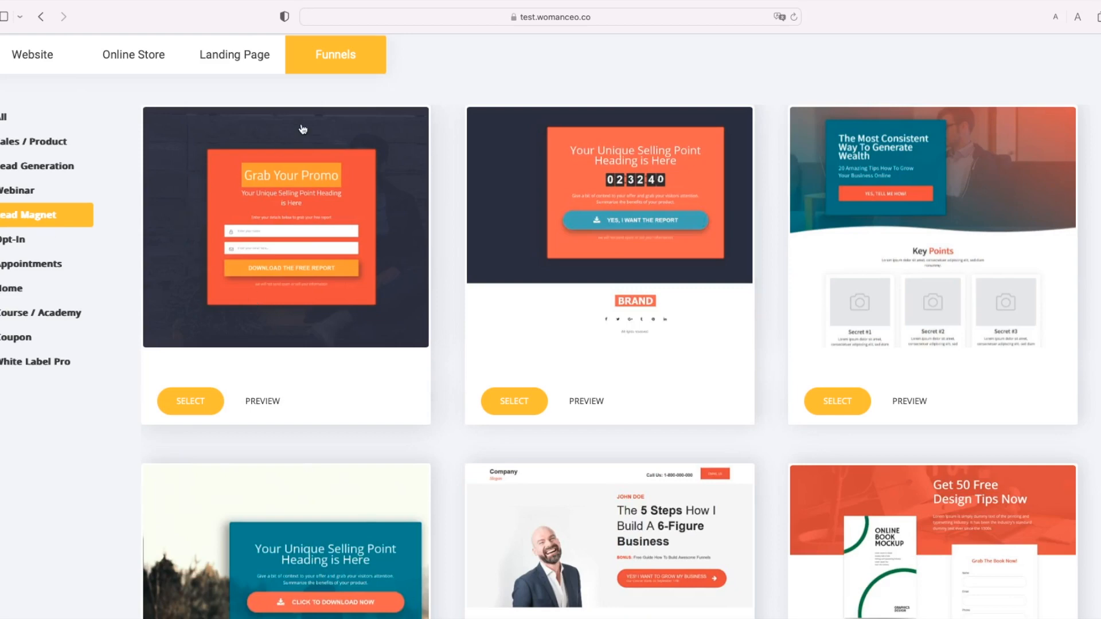
scroll(337, 308, down, 3)
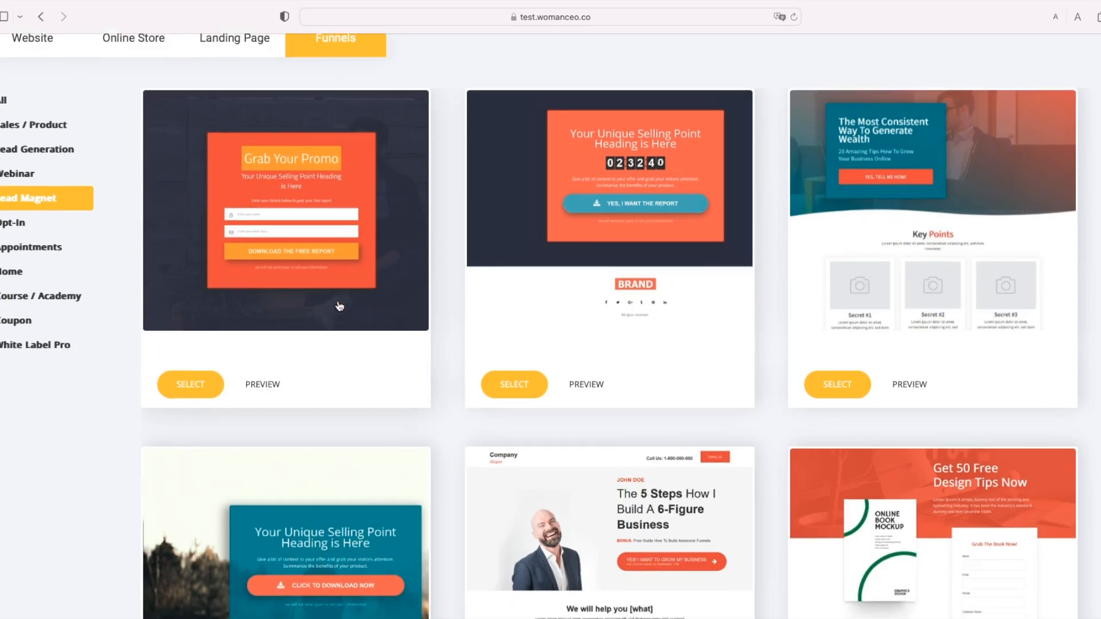
scroll(339, 351, down, 4)
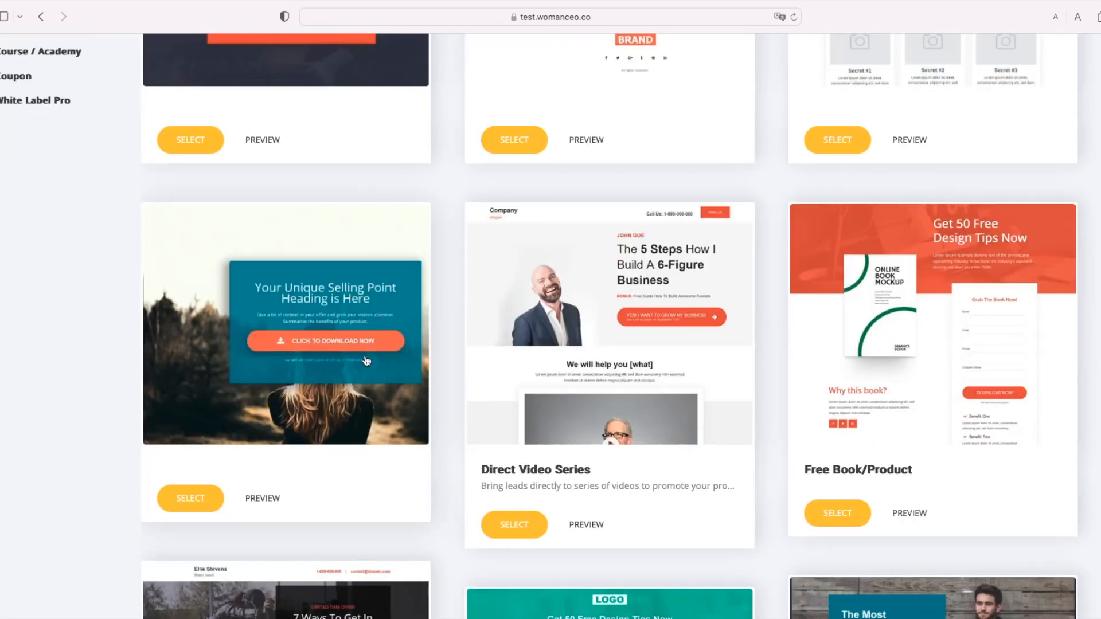
scroll(400, 393, down, 2)
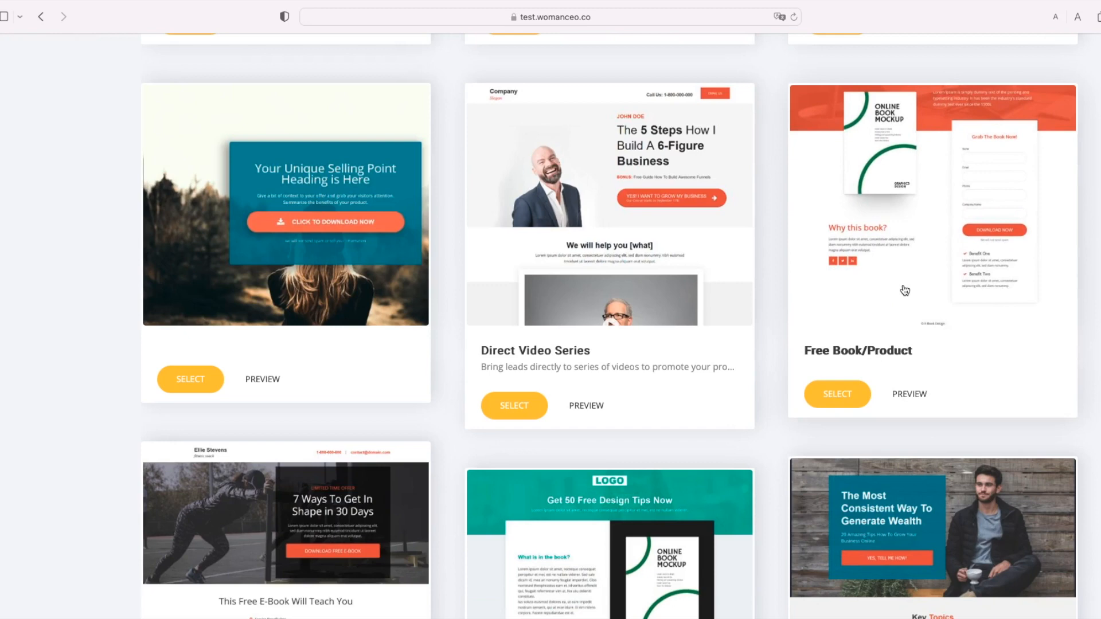
scroll(905, 291, down, 5)
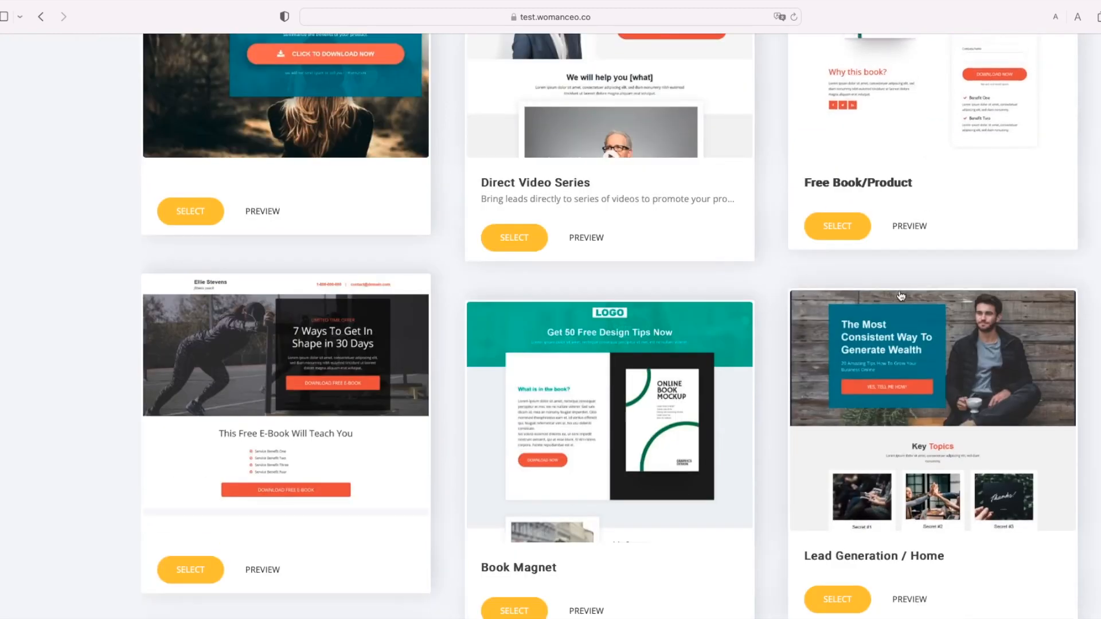
scroll(898, 297, down, 2)
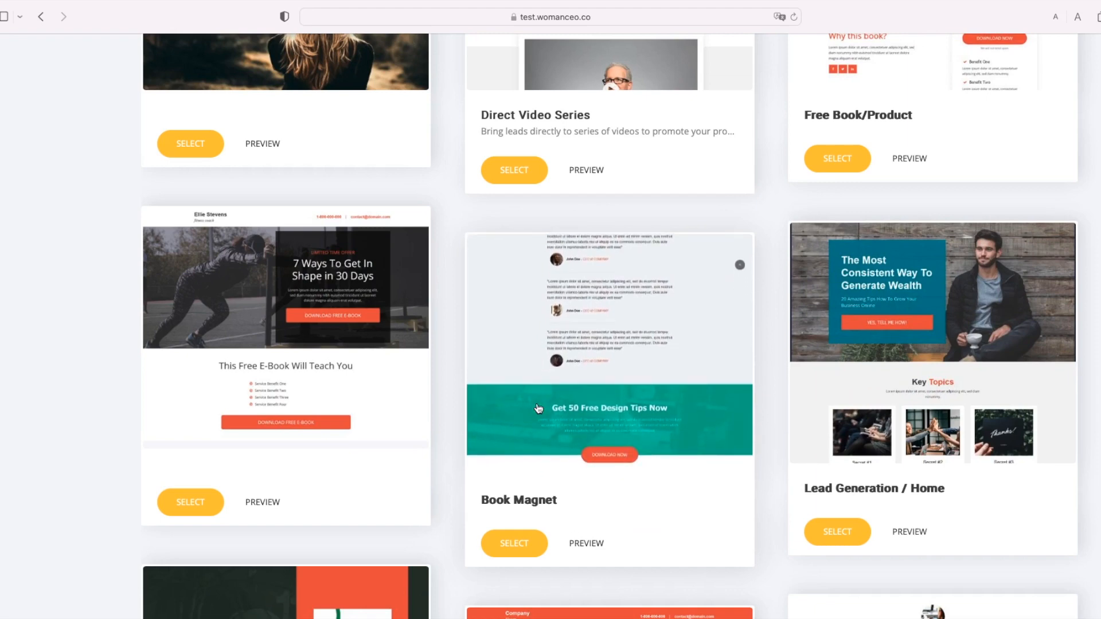
scroll(539, 408, down, 2)
scroll(541, 392, down, 1)
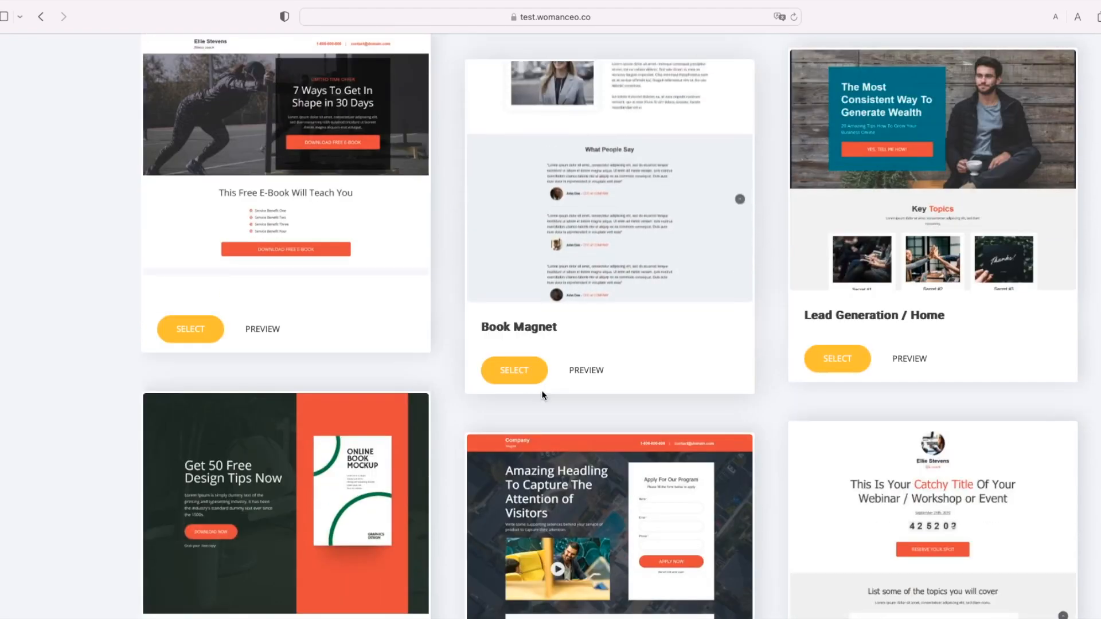
scroll(546, 387, down, 4)
scroll(566, 393, down, 1)
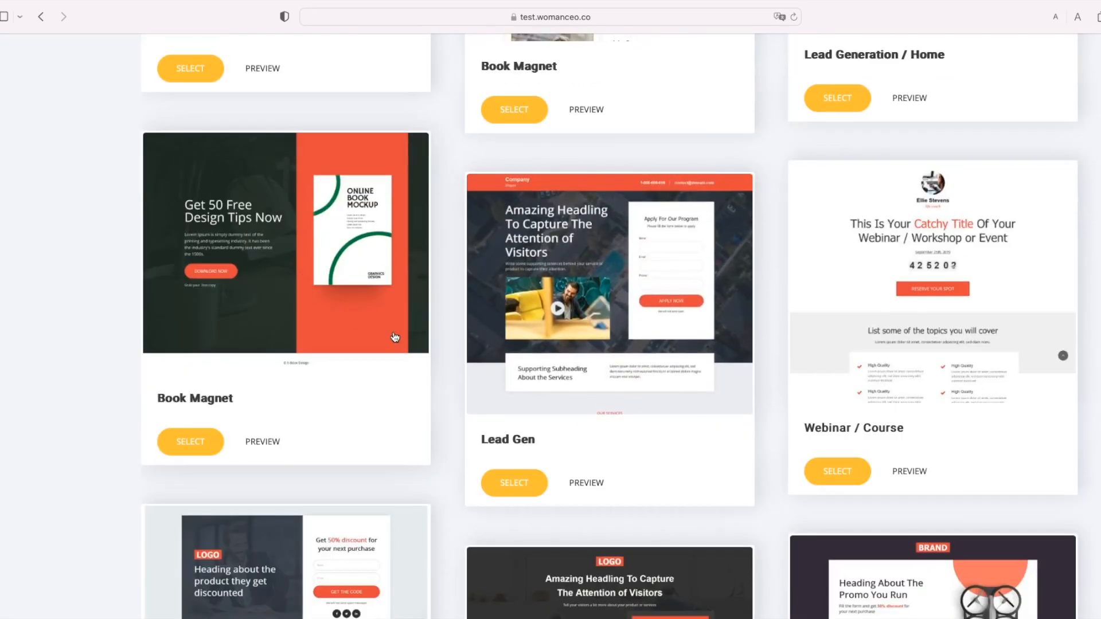
scroll(832, 365, down, 5)
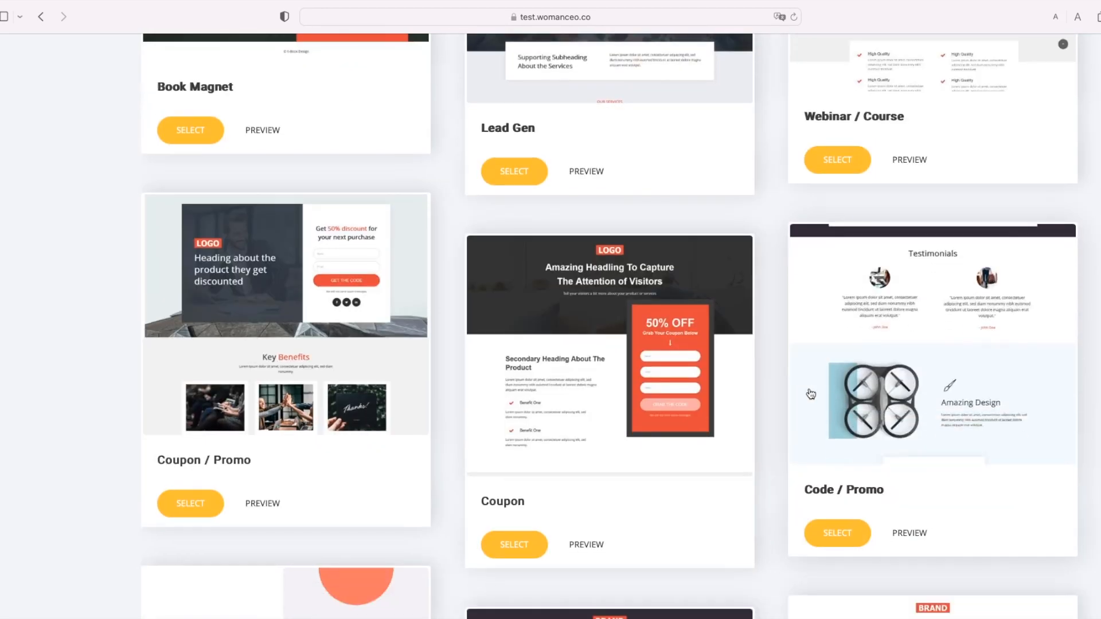
scroll(811, 394, down, 9)
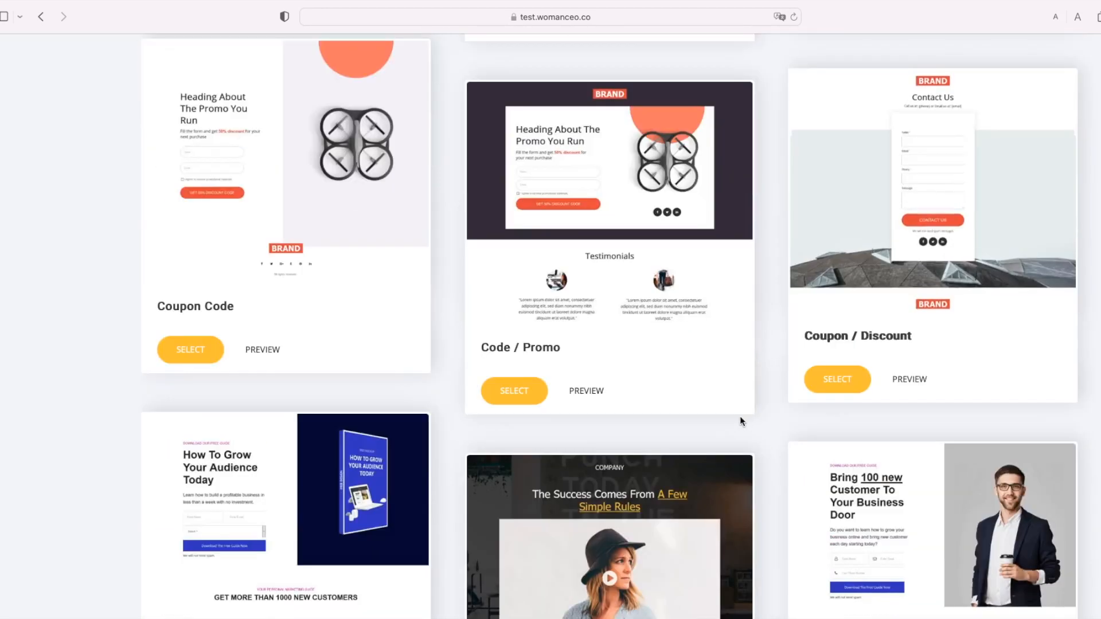
scroll(746, 419, down, 10)
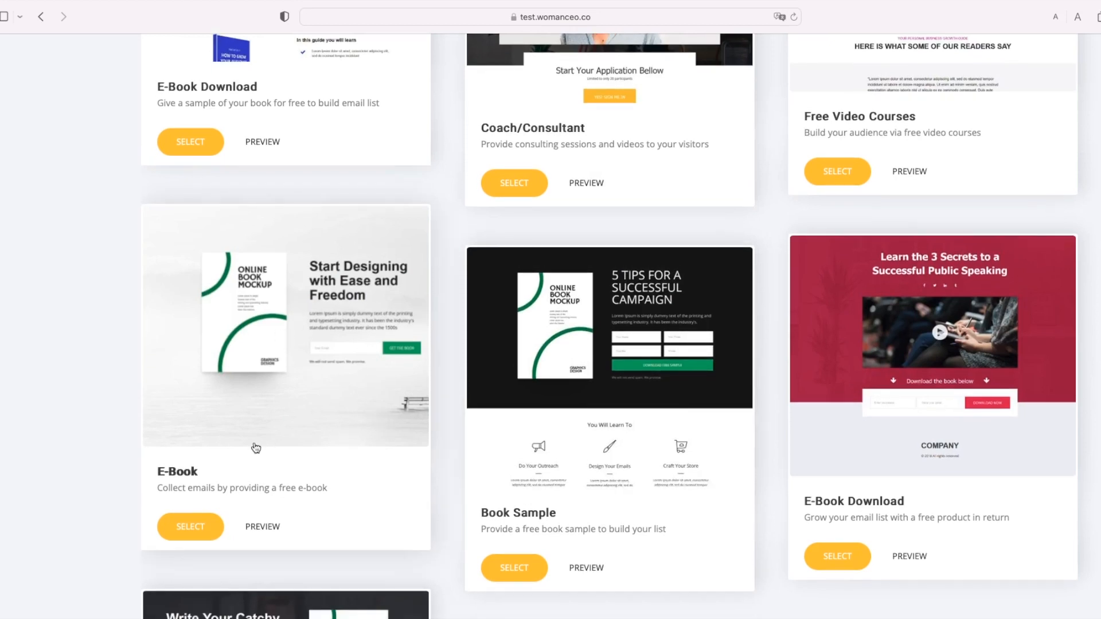
scroll(256, 448, down, 4)
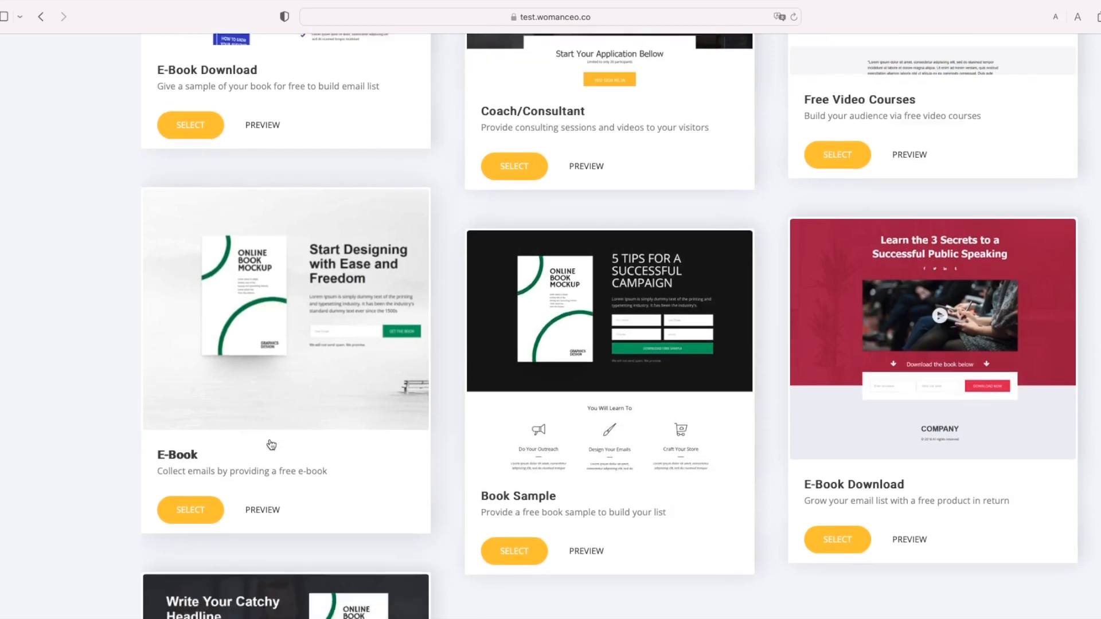
scroll(279, 442, down, 1)
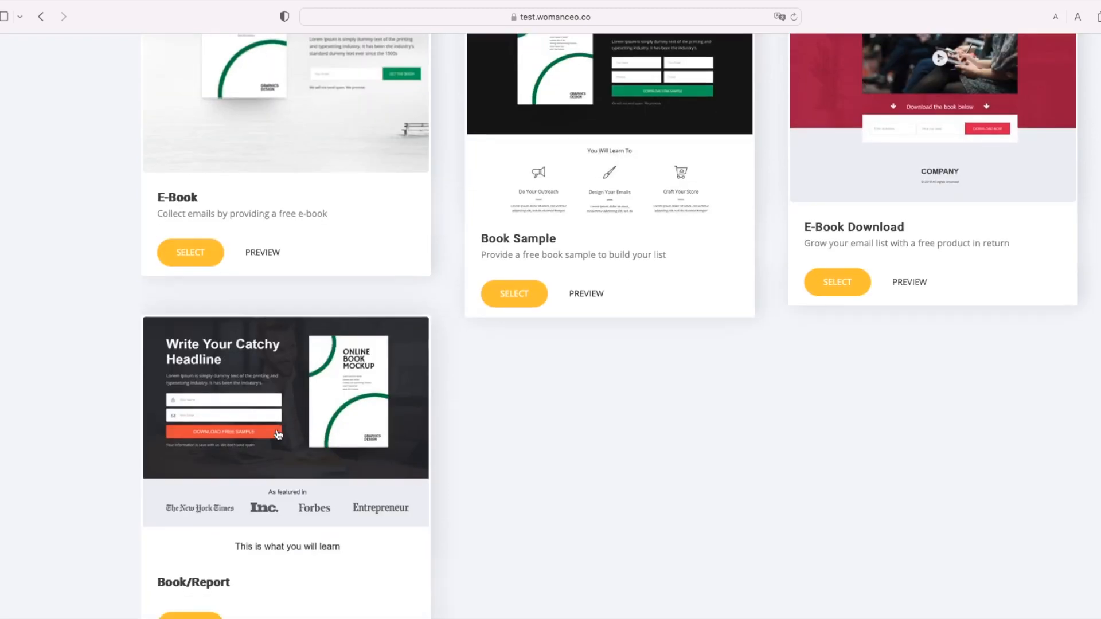
scroll(284, 442, down, 15)
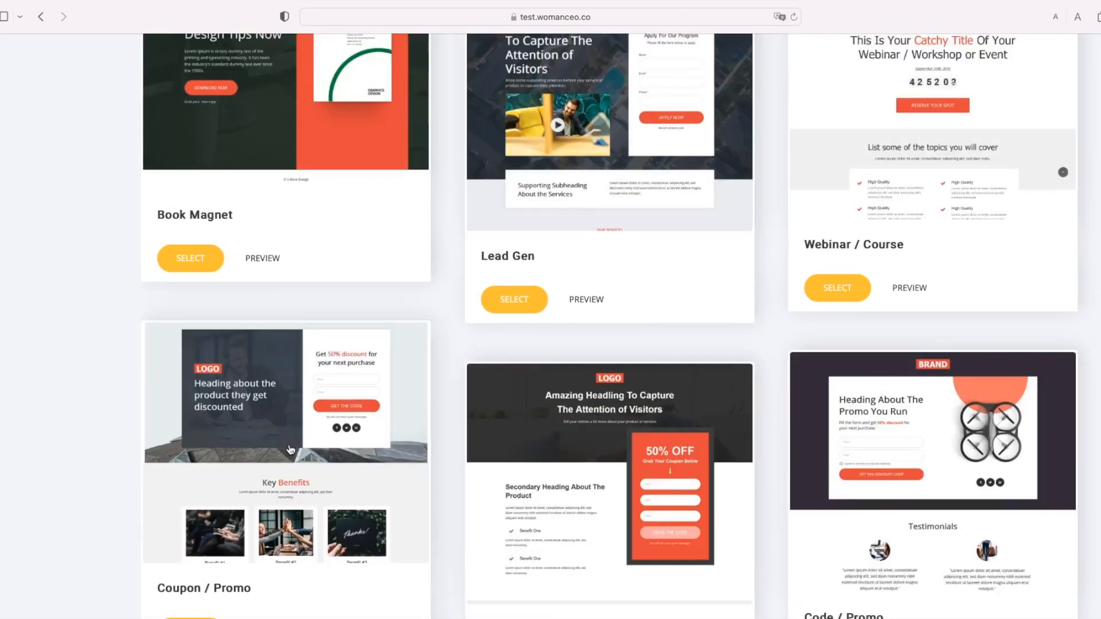
scroll(291, 451, up, 15)
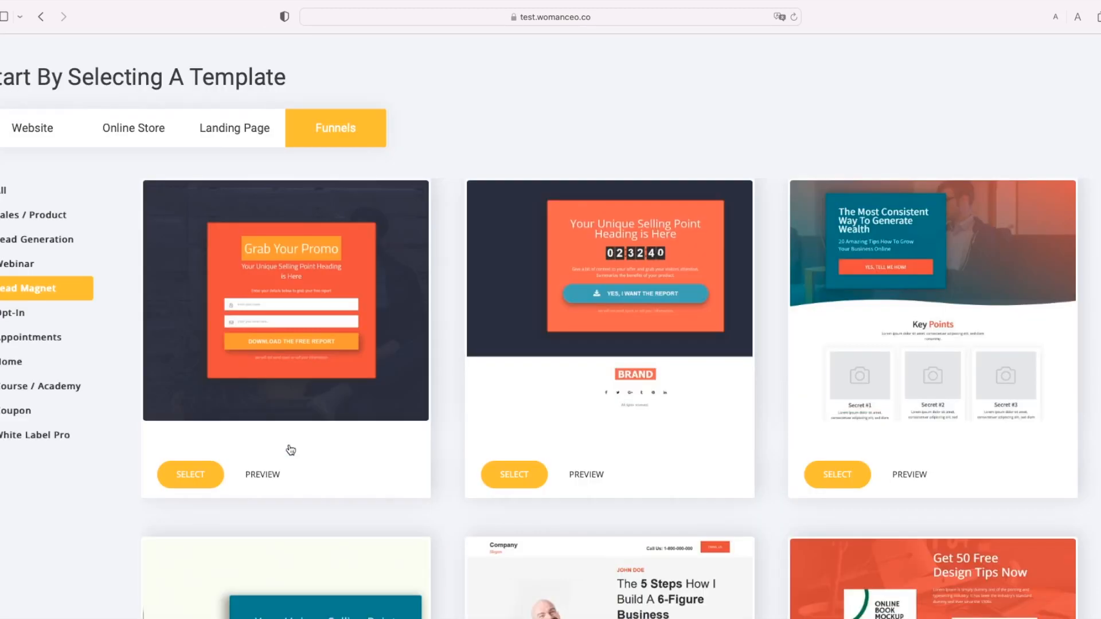
Step: Filter funnels to Opt-In and scroll through Booking 1, Lead Generation and Book Magnet templates
click(5, 320)
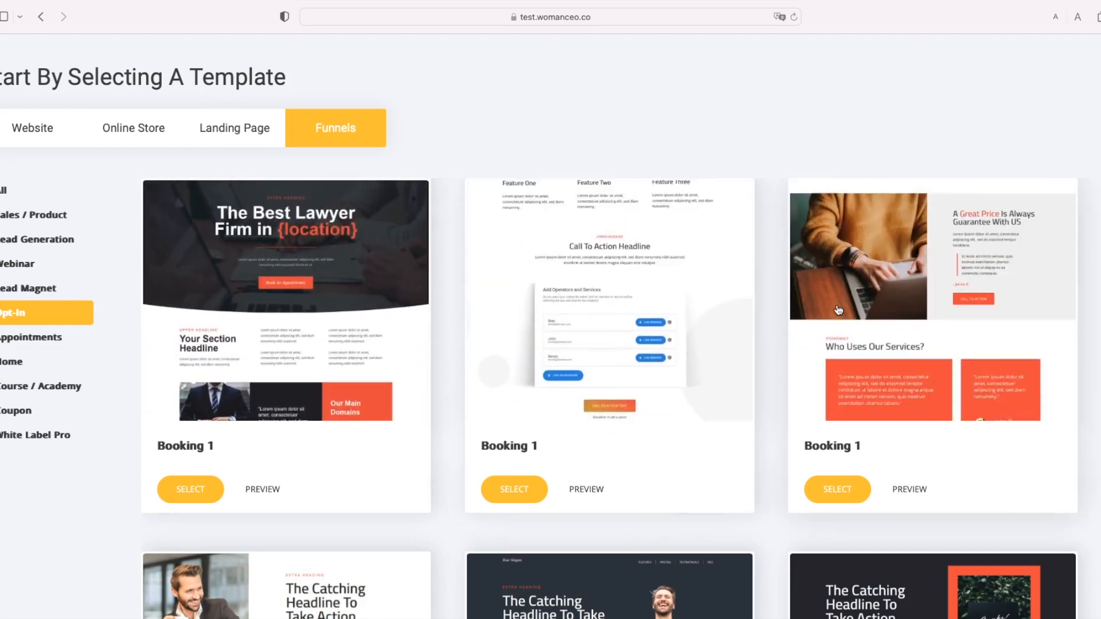
scroll(858, 416, down, 3)
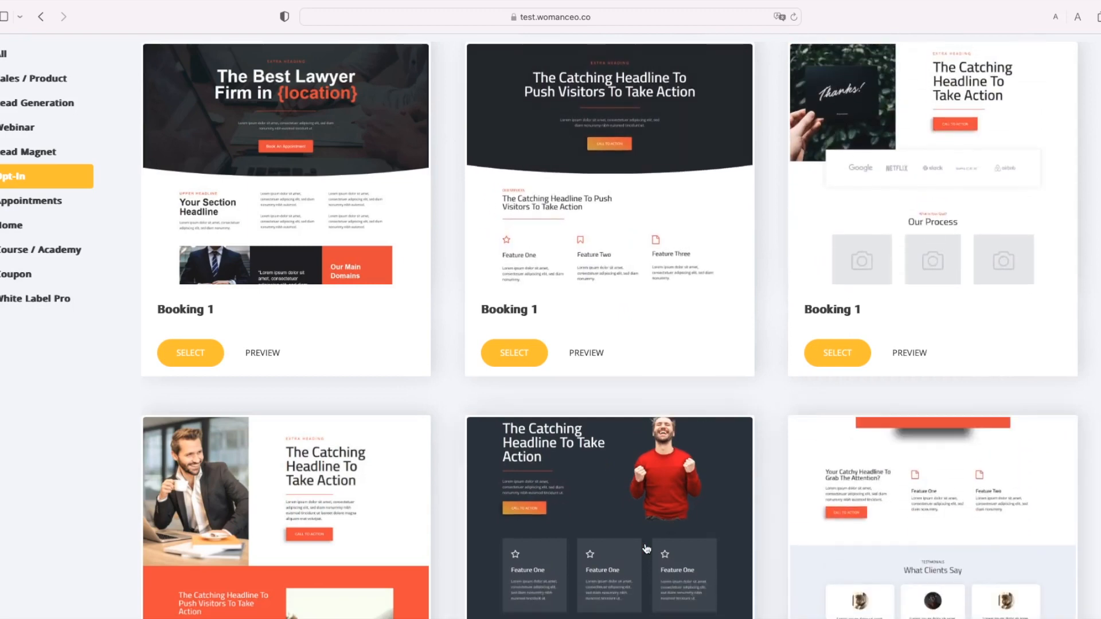
scroll(650, 539, down, 3)
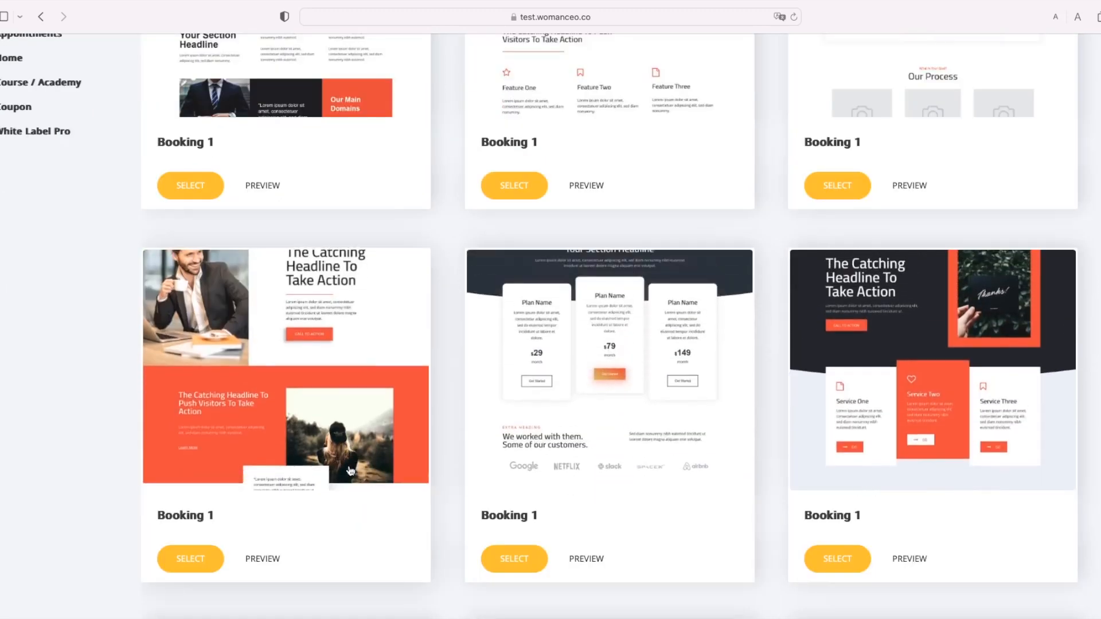
scroll(367, 476, down, 3)
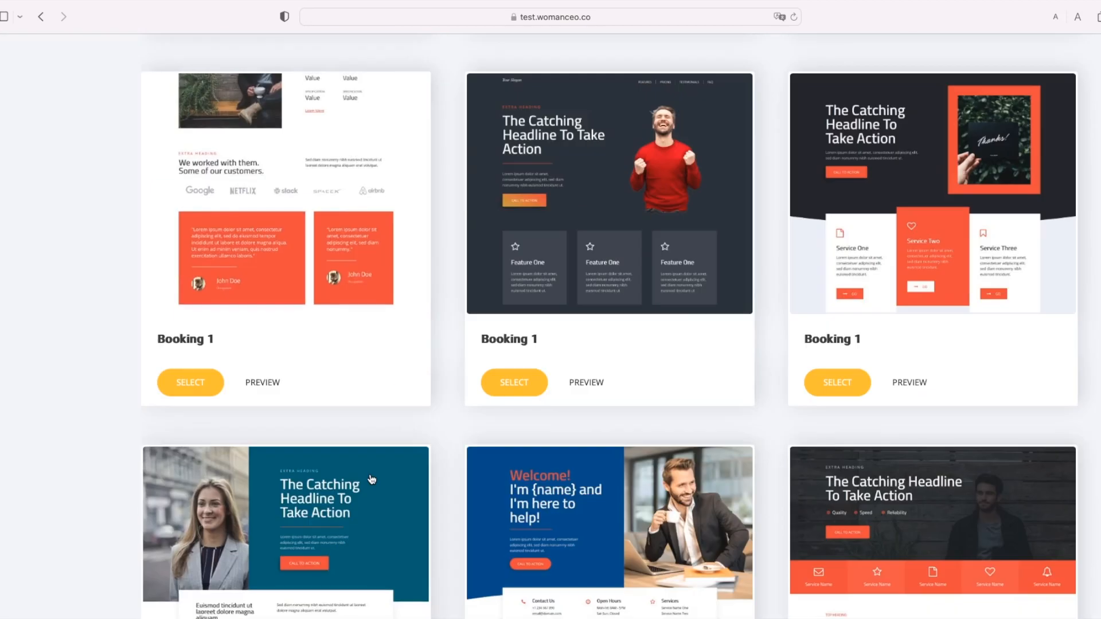
scroll(629, 508, down, 1)
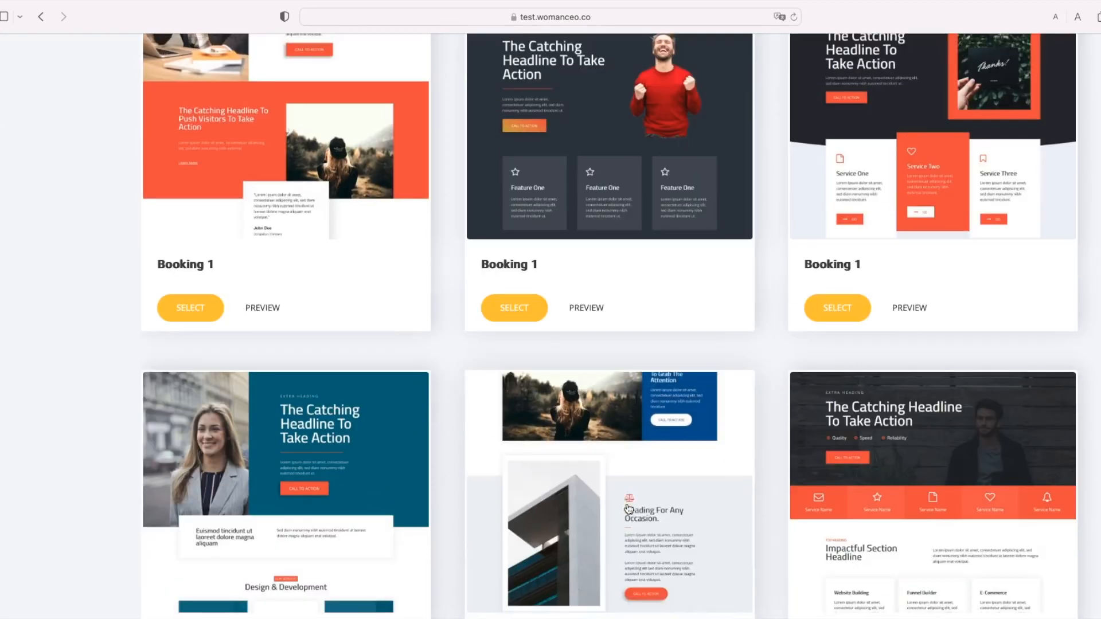
scroll(637, 502, down, 2)
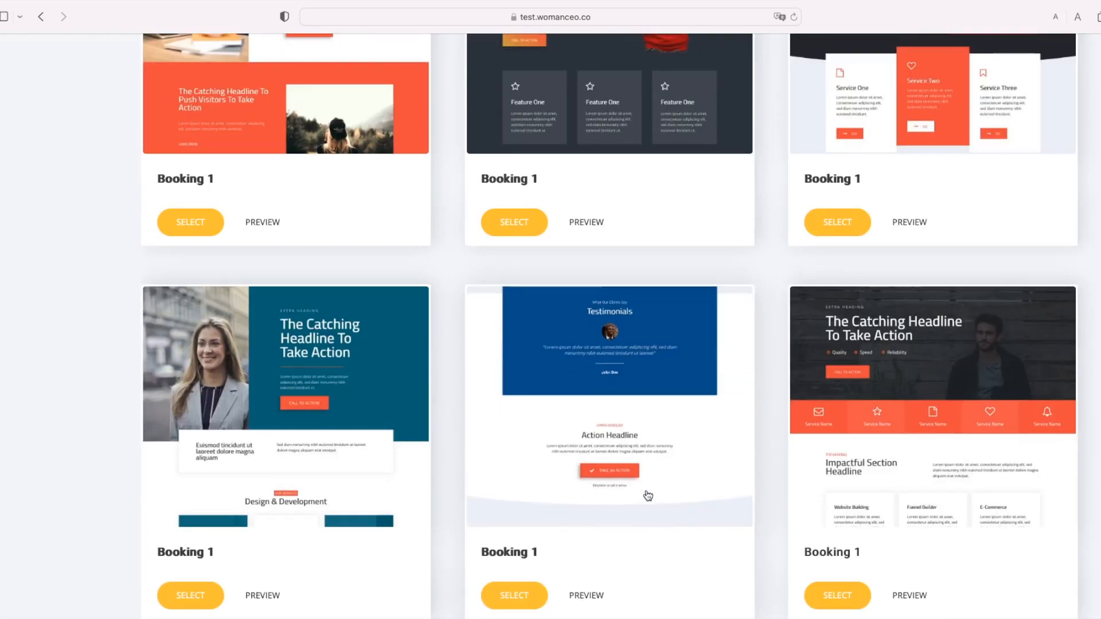
scroll(648, 496, down, 5)
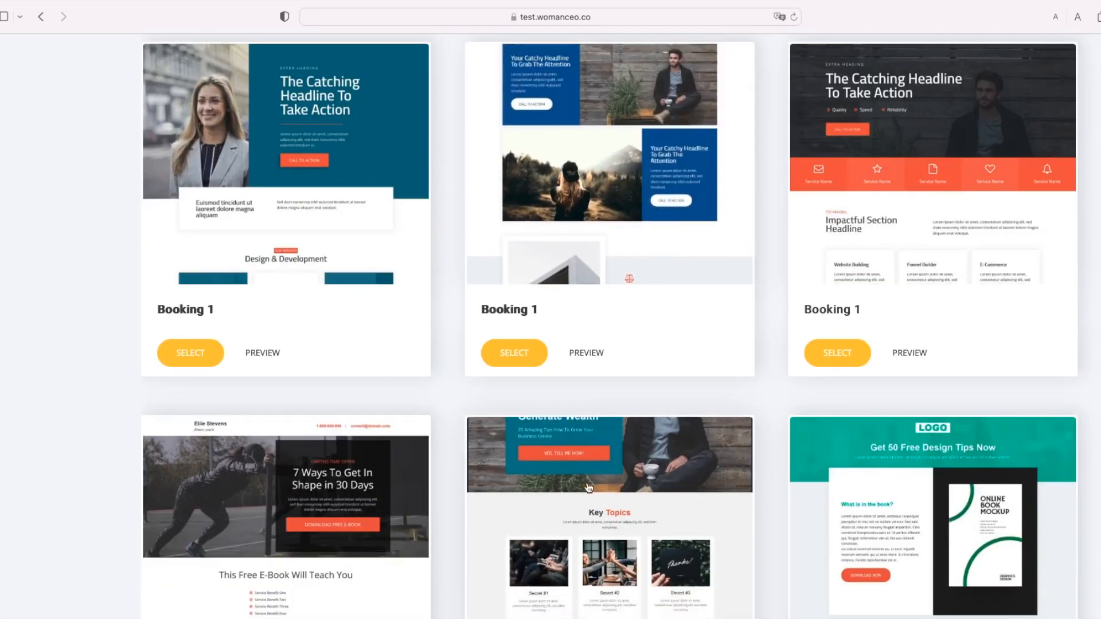
scroll(589, 489, down, 8)
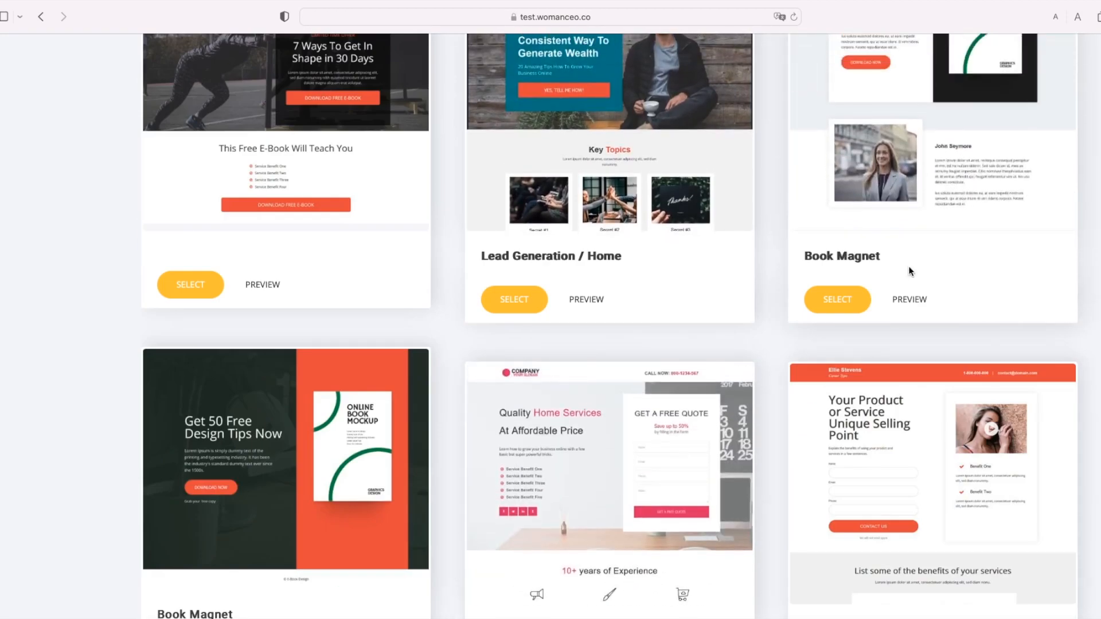
scroll(345, 522, down, 1)
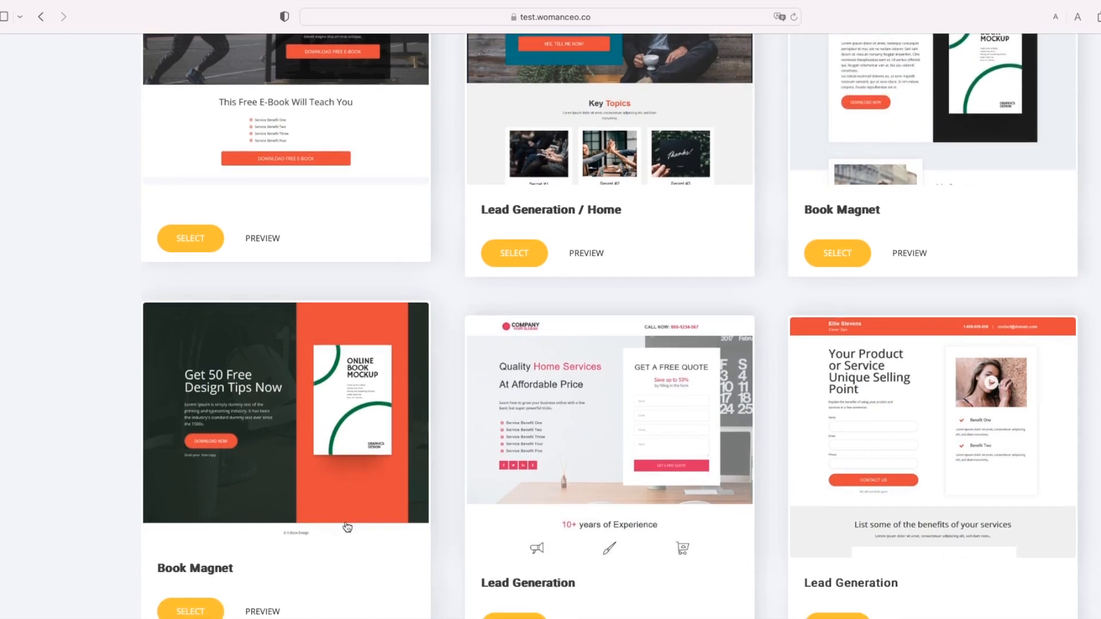
scroll(340, 471, down, 2)
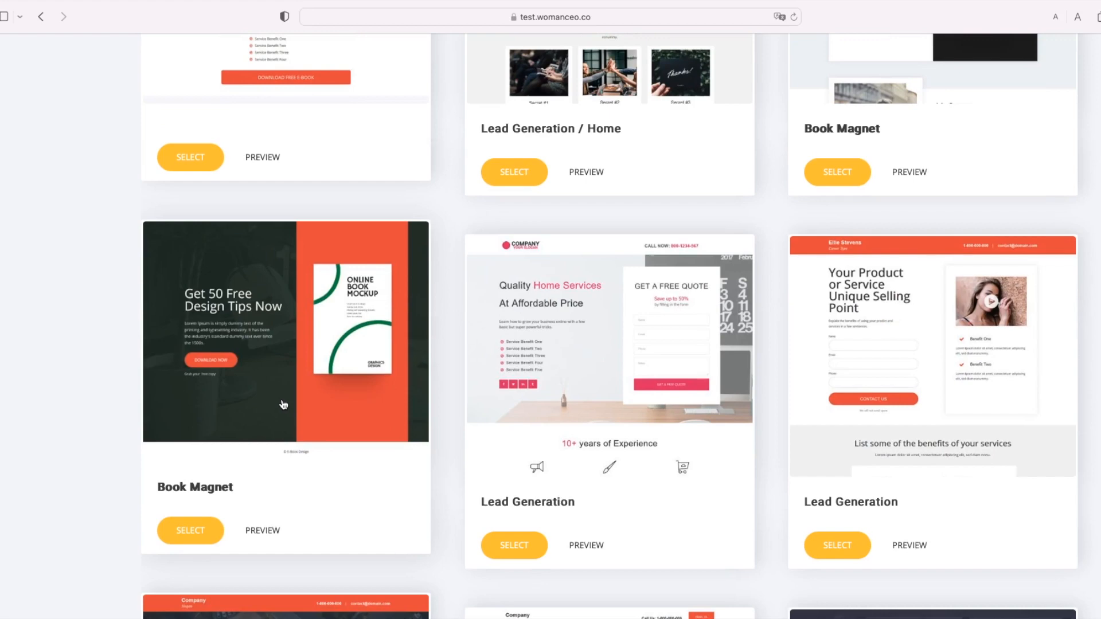
scroll(283, 405, down, 1)
scroll(288, 406, down, 5)
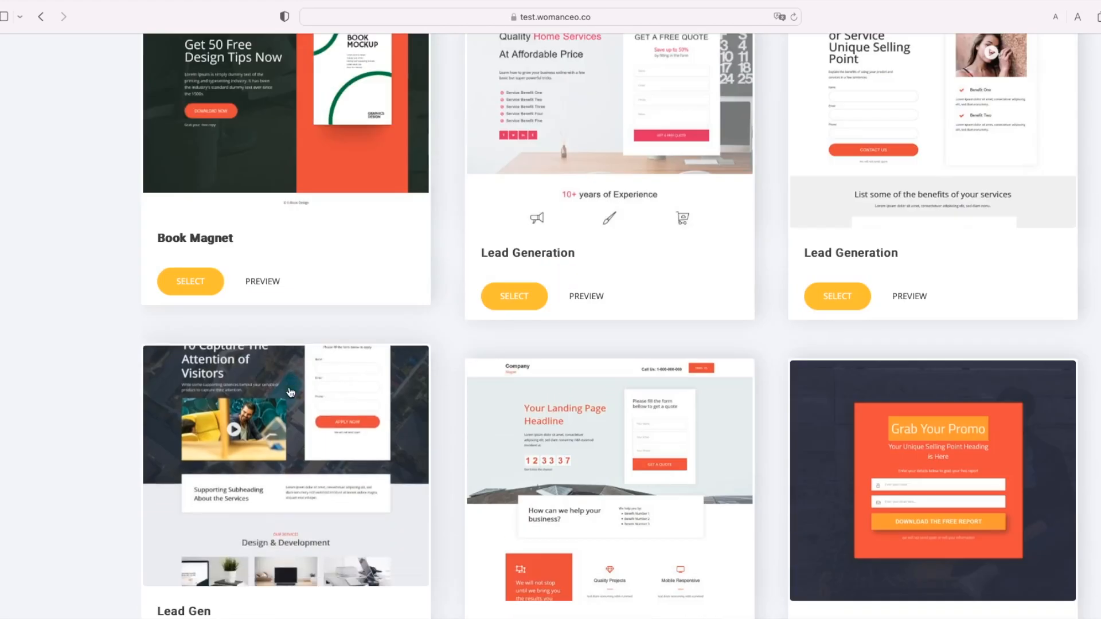
scroll(307, 444, down, 5)
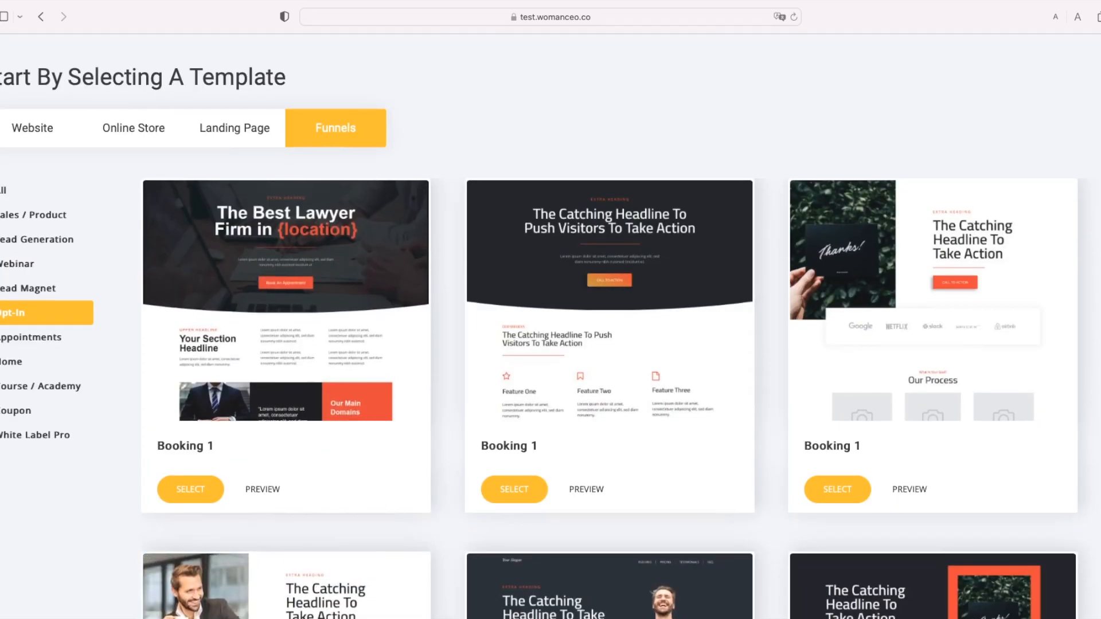
Step: Filter funnel templates to Lead Generation, then Lead Magnet, and scroll down to the E-Book card
click(14, 244)
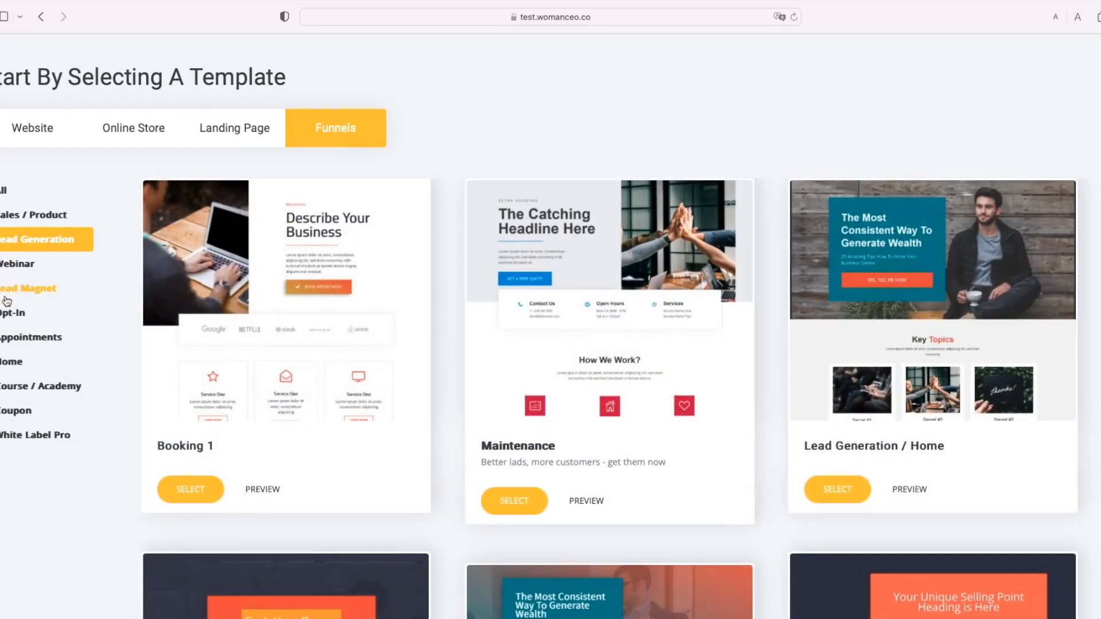
click(8, 291)
scroll(460, 381, down, 6)
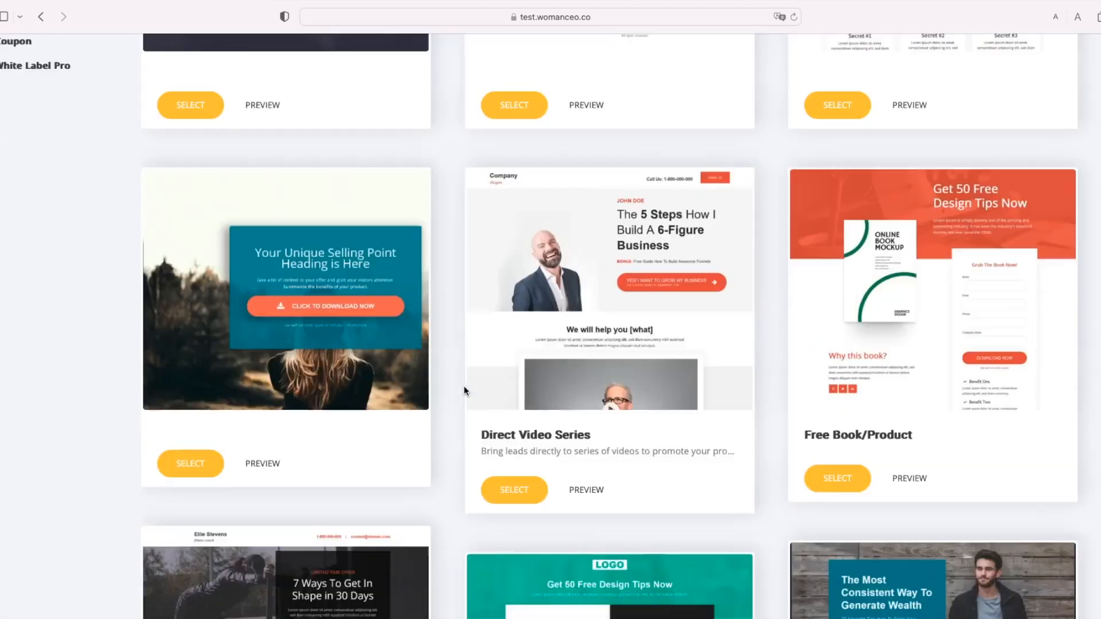
scroll(469, 391, down, 4)
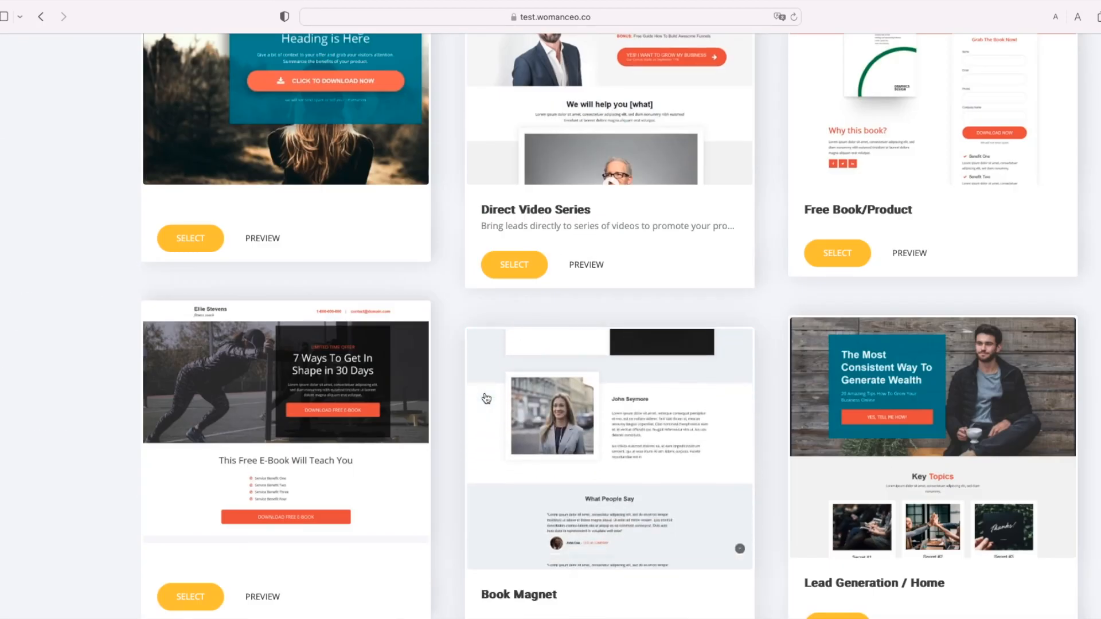
scroll(486, 398, down, 4)
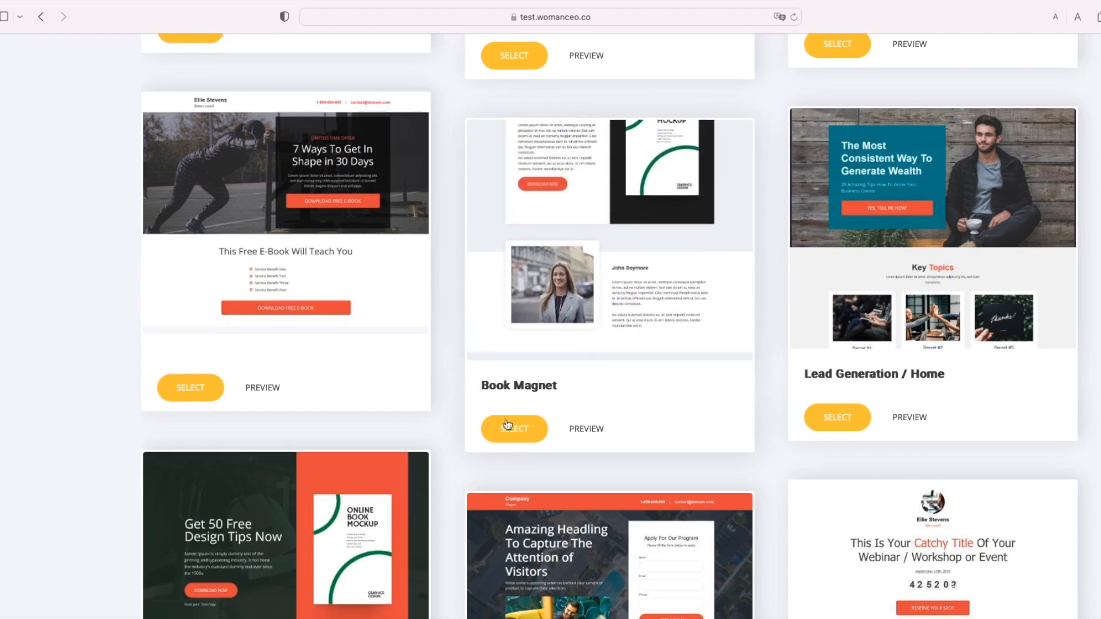
scroll(498, 425, down, 6)
scroll(433, 401, down, 4)
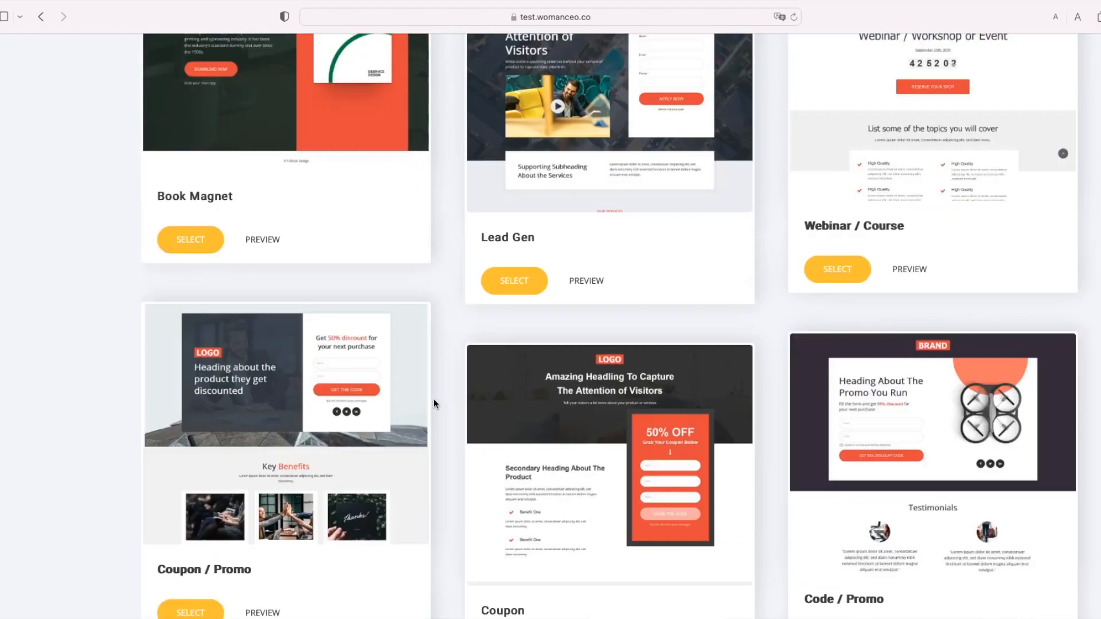
scroll(475, 421, down, 6)
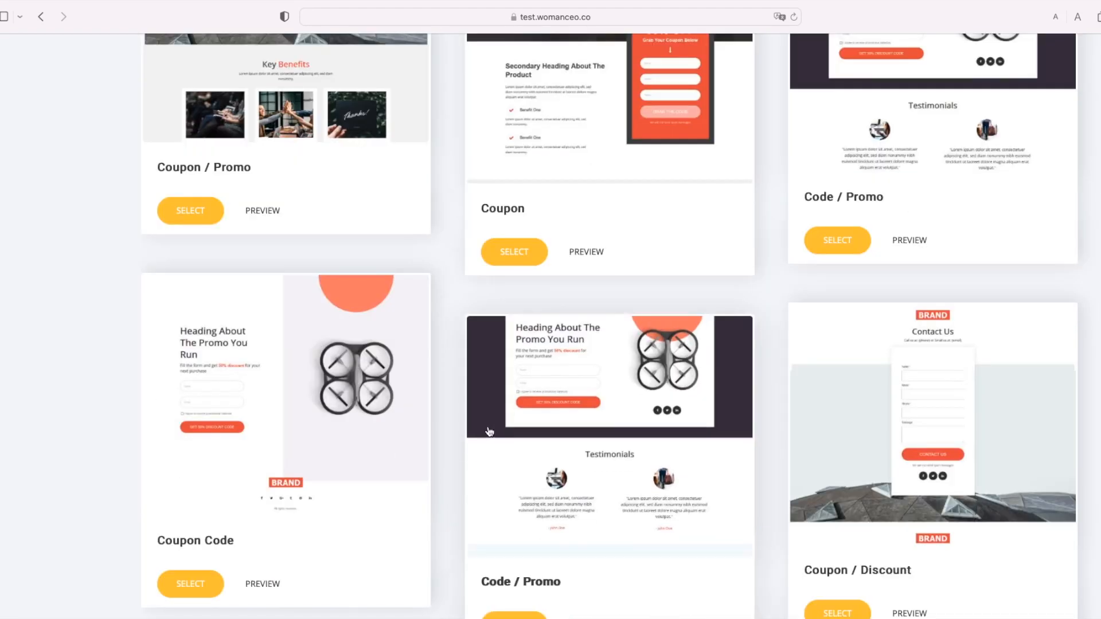
scroll(511, 419, down, 4)
scroll(521, 421, down, 3)
scroll(551, 518, down, 6)
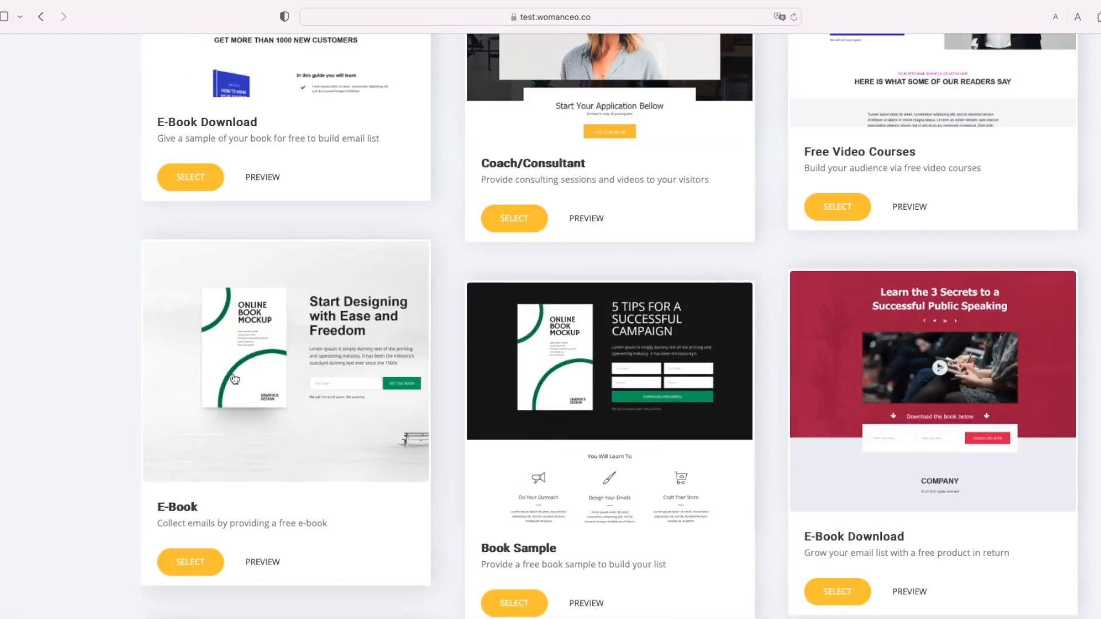
Step: Create a new funnel from the E-Book template titled 'Test Lead Magnet'
click(190, 565)
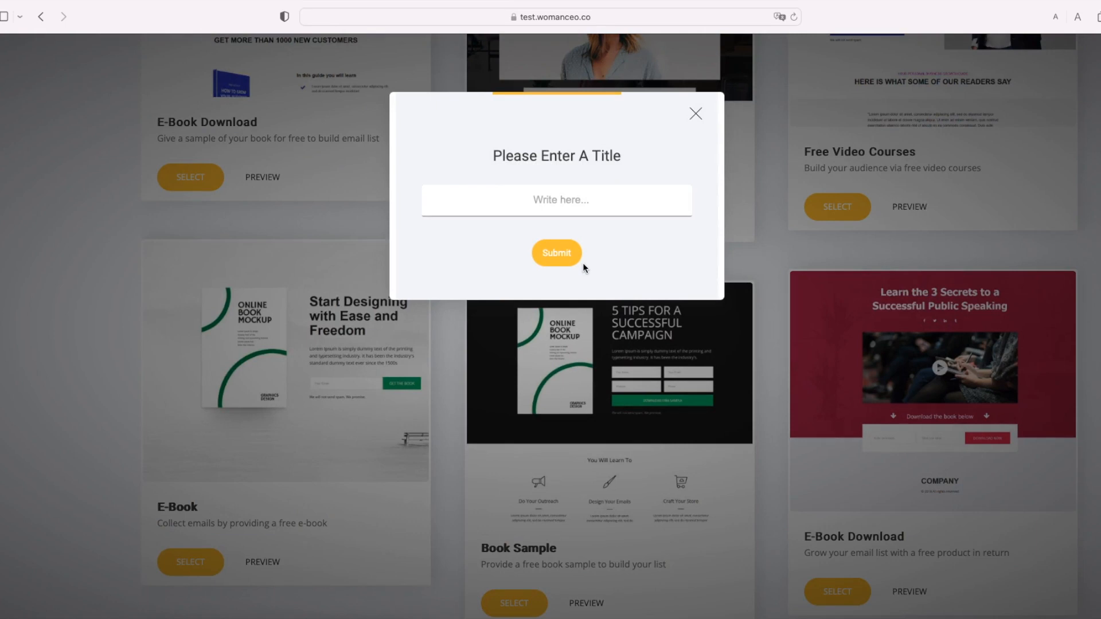
text(le)
key(BackSpace)
key(BackSpace)
text(Test Lead Magnet)
click(569, 254)
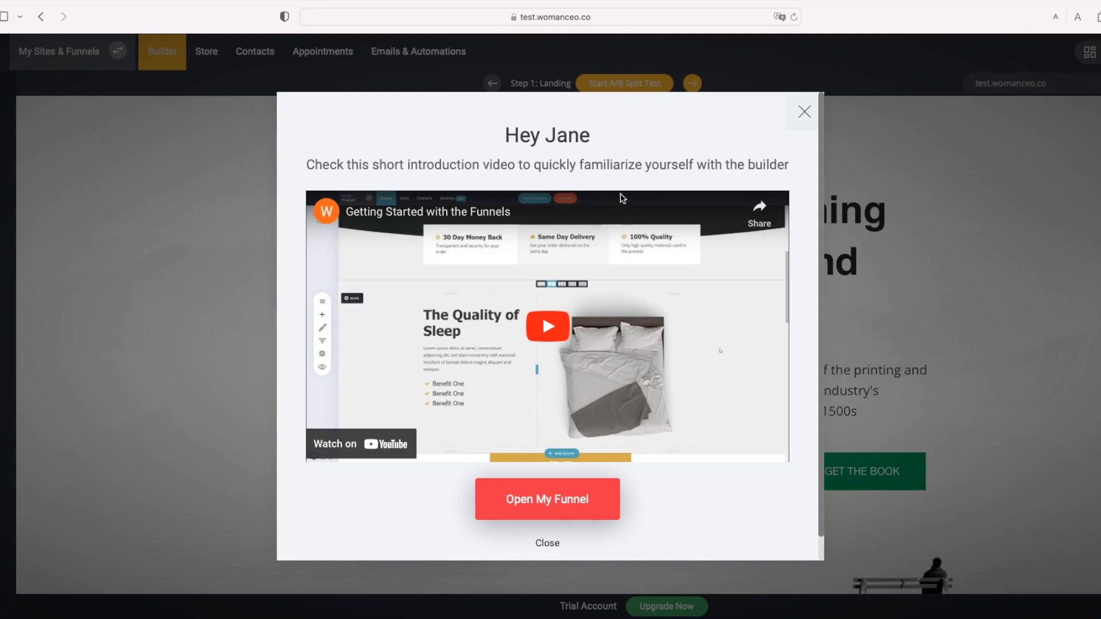
Step: Close the intro video and review the 'Start Designing with Ease and Freedom' hero on the canvas
click(542, 551)
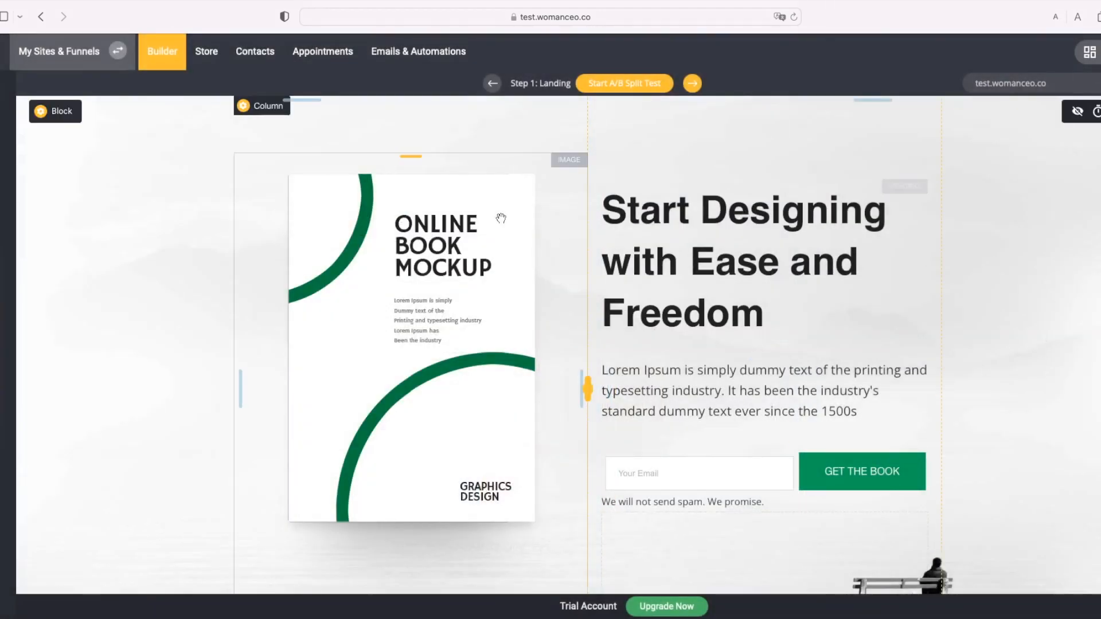
scroll(202, 367, down, 2)
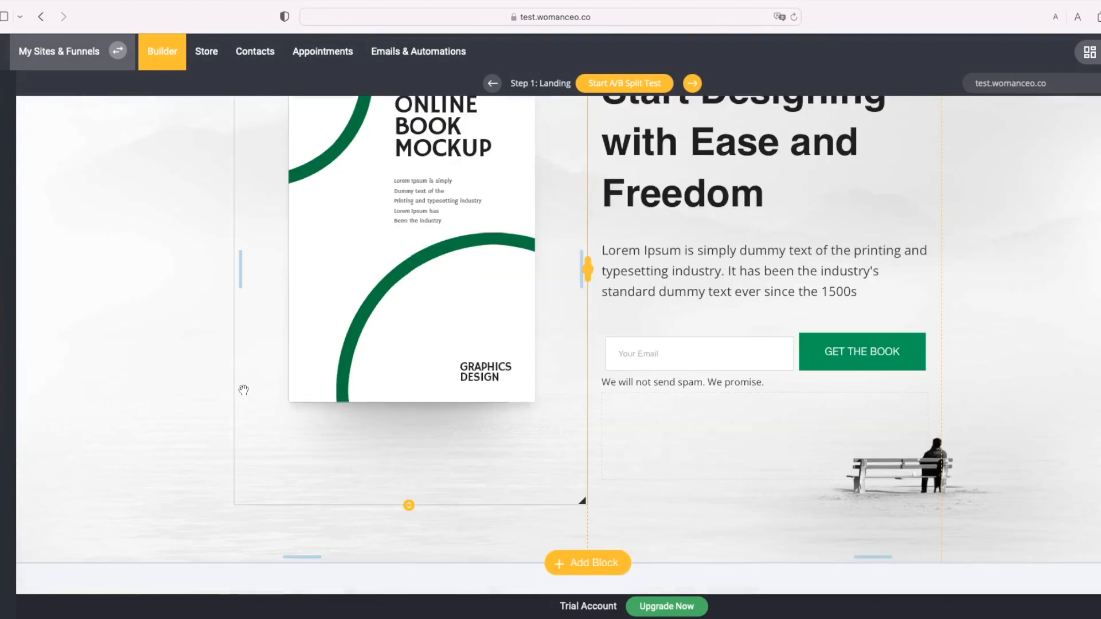
scroll(263, 429, up, 2)
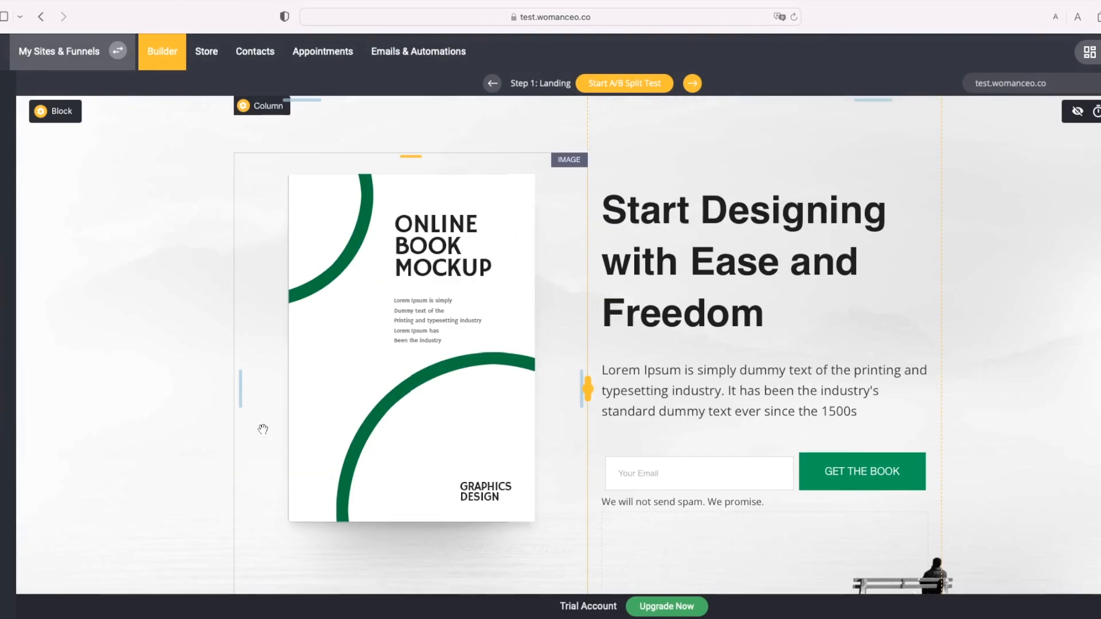
scroll(172, 401, down, 3)
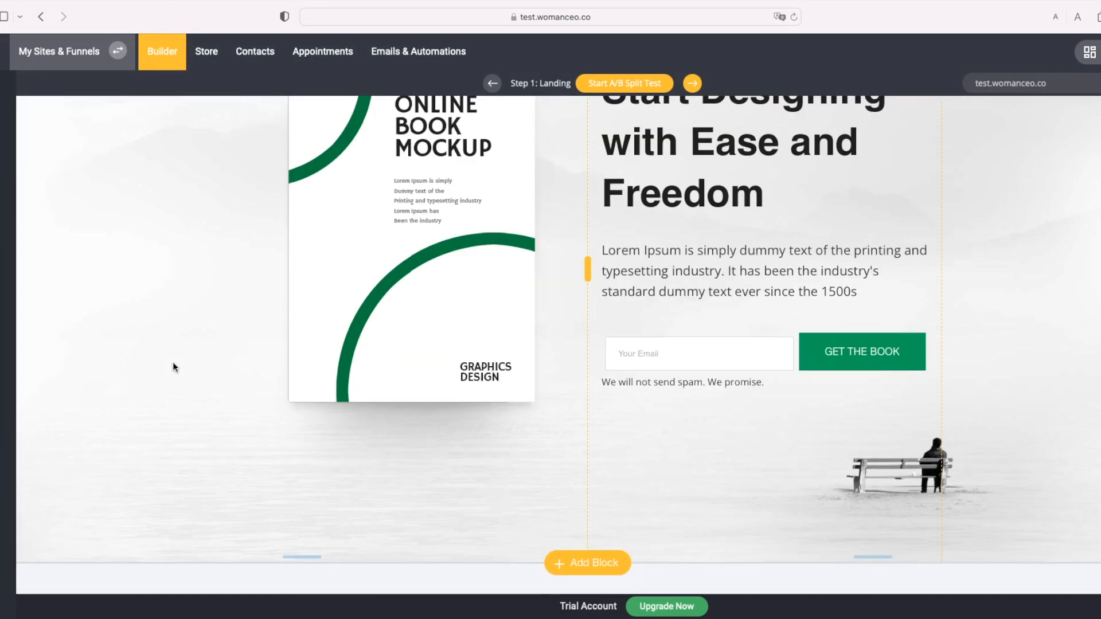
scroll(1084, 508, up, 3)
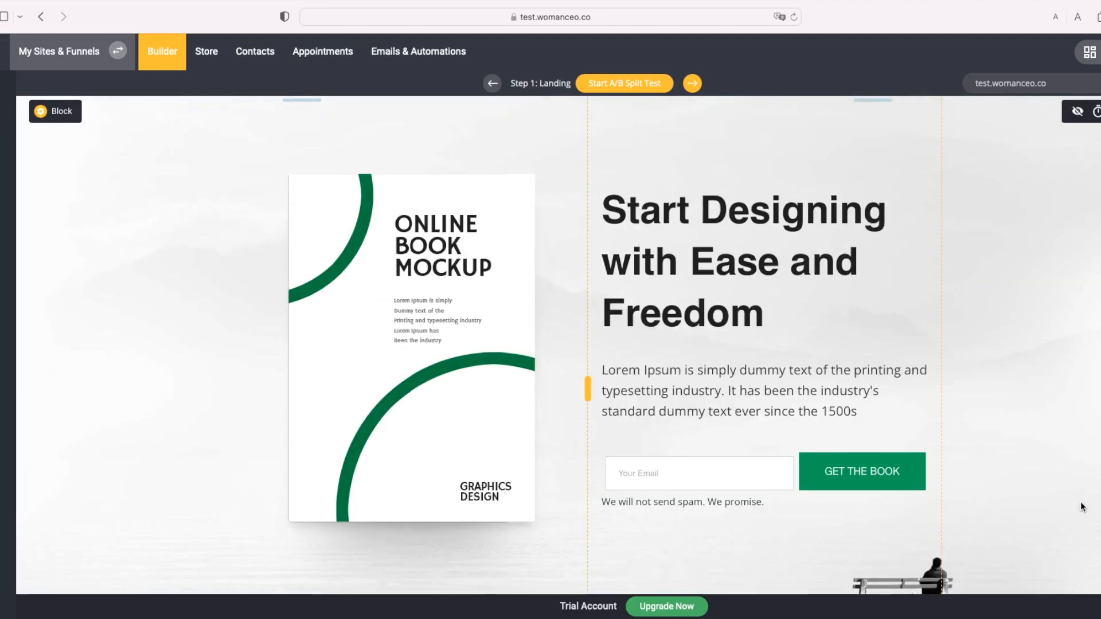
scroll(377, 419, down, 3)
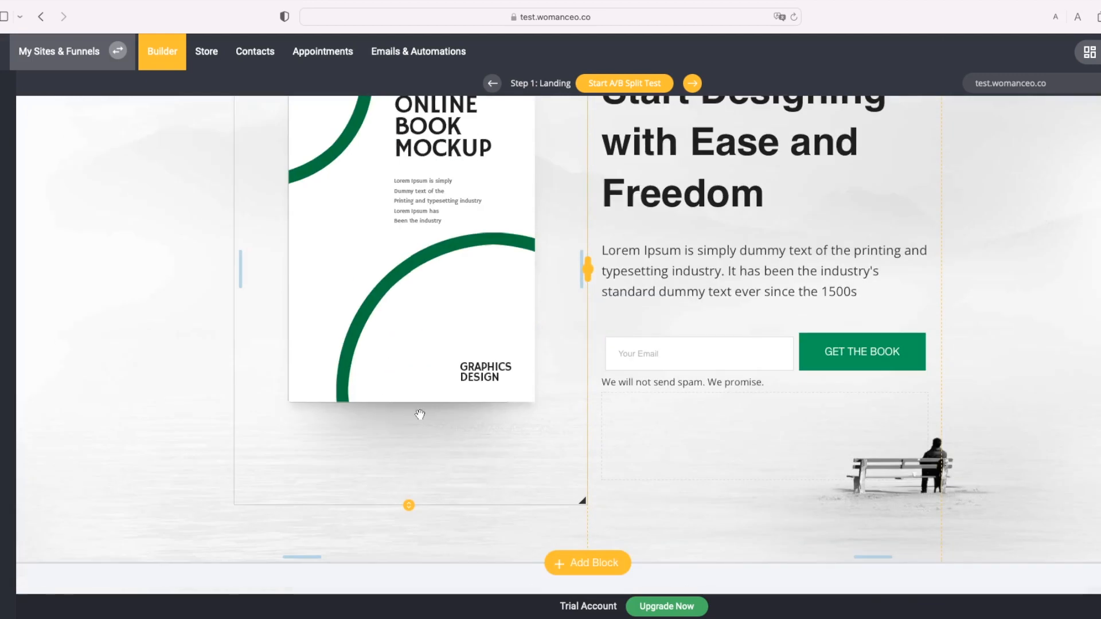
scroll(175, 389, up, 3)
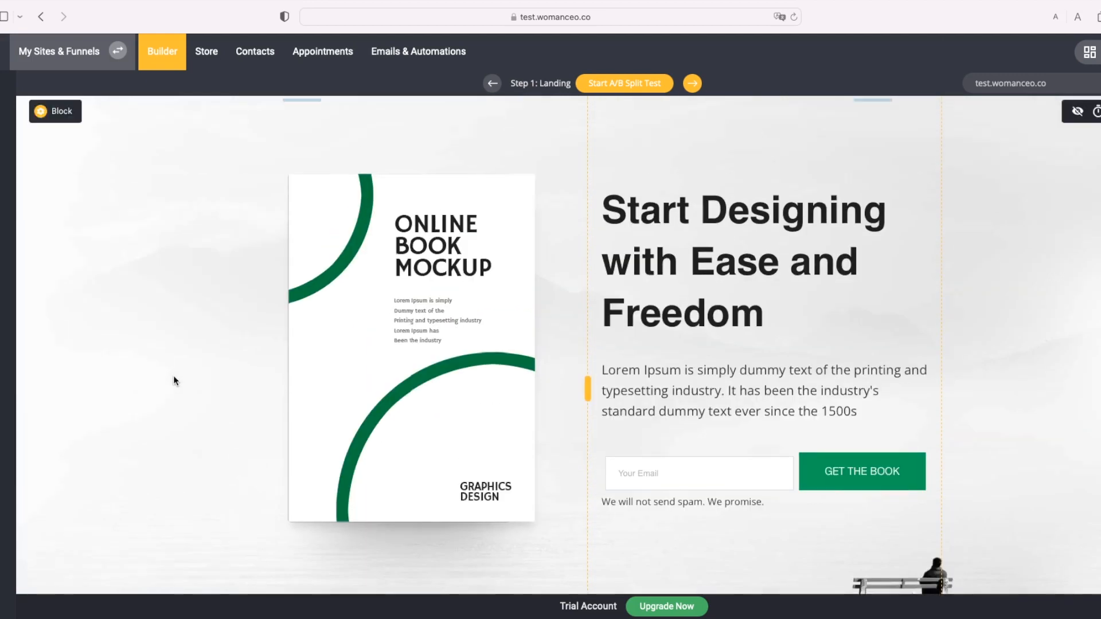
scroll(239, 322, down, 3)
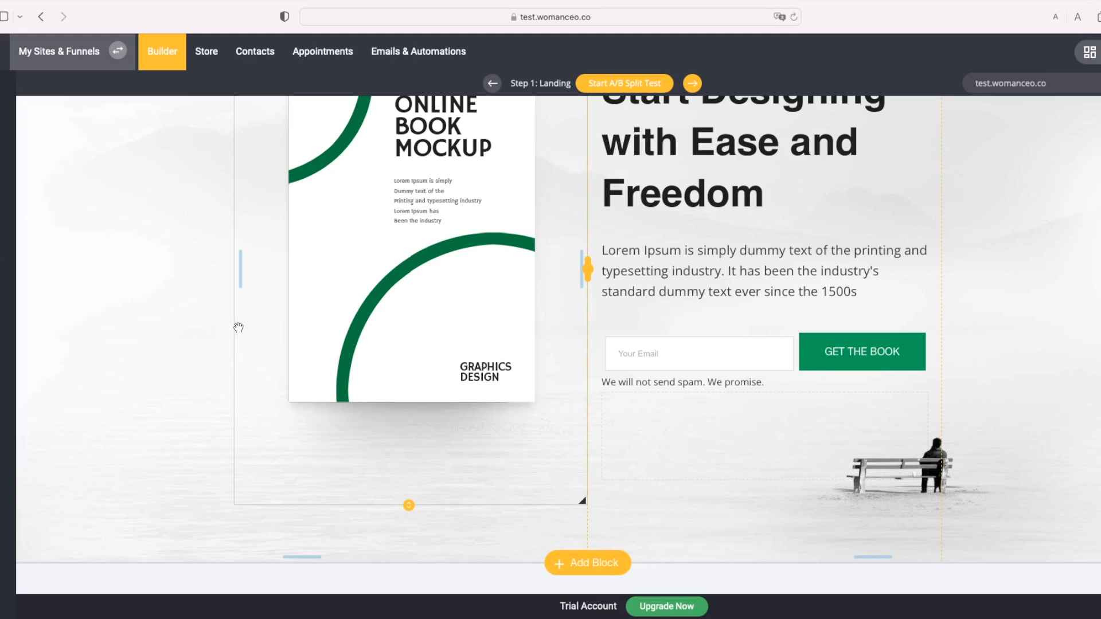
scroll(240, 327, up, 3)
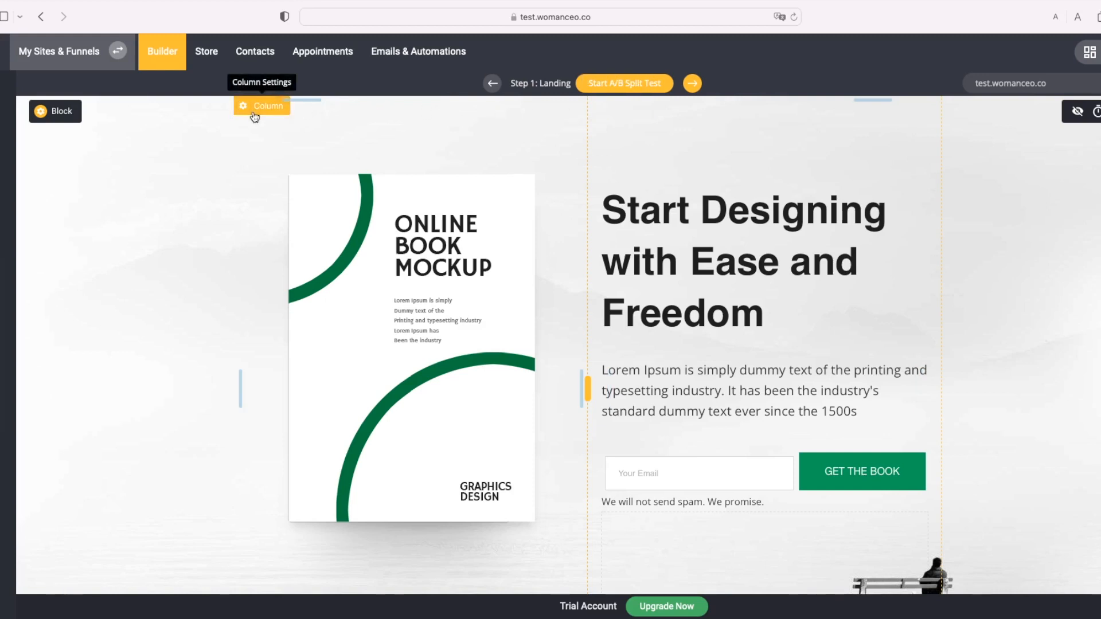
Step: Open the hero's Edit Container Settings, toggling Parallax Effect on and back off
mouse_move(65, 115)
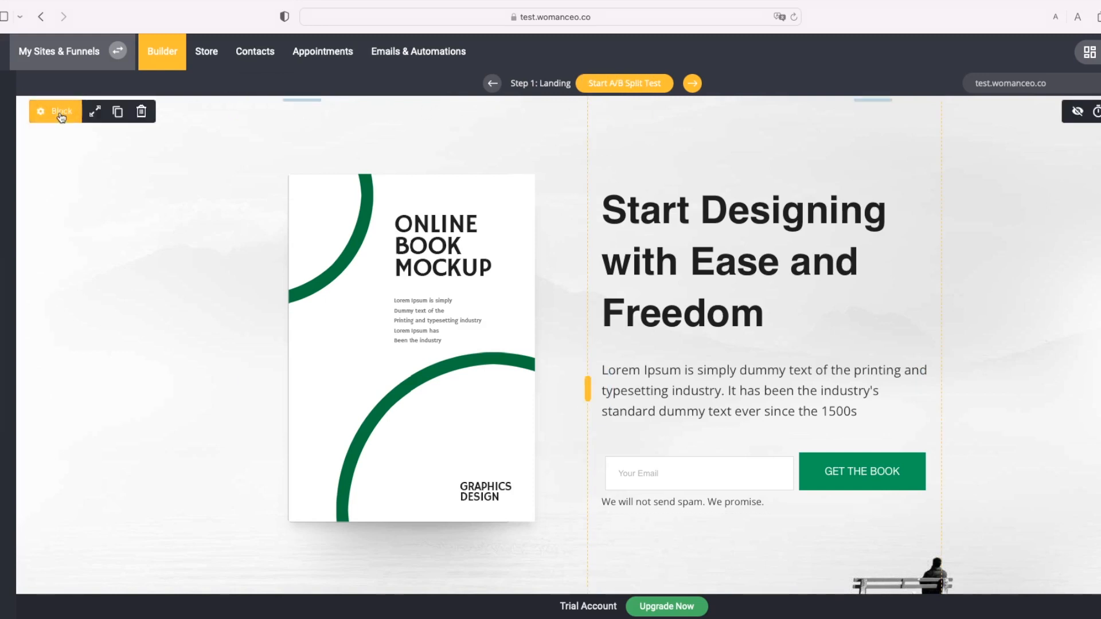
click(61, 115)
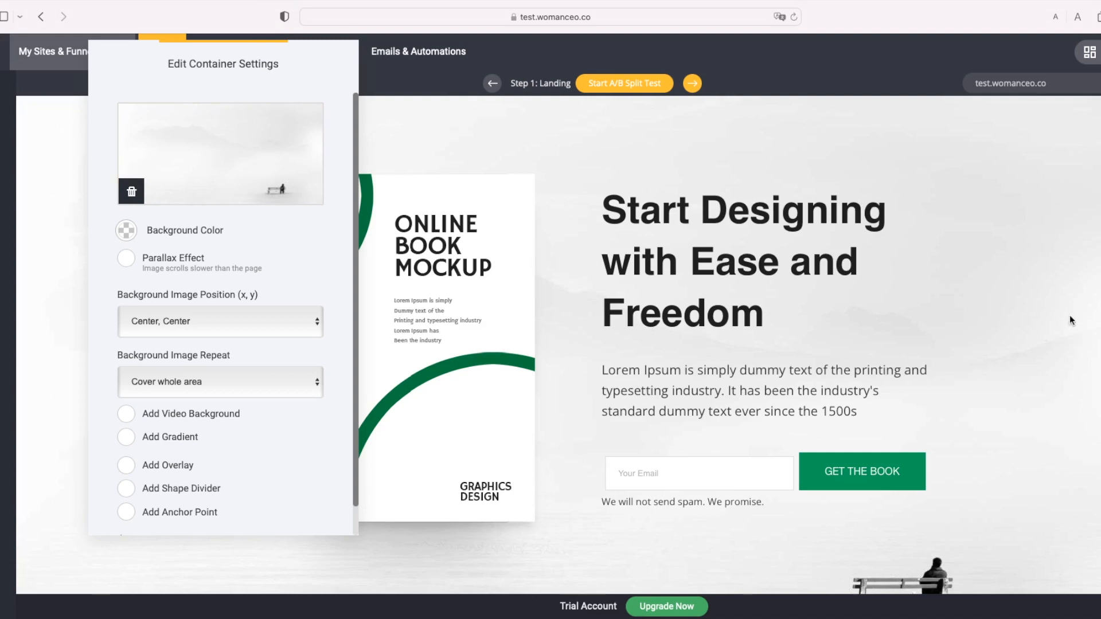
click(171, 273)
click(158, 248)
scroll(242, 338, down, 1)
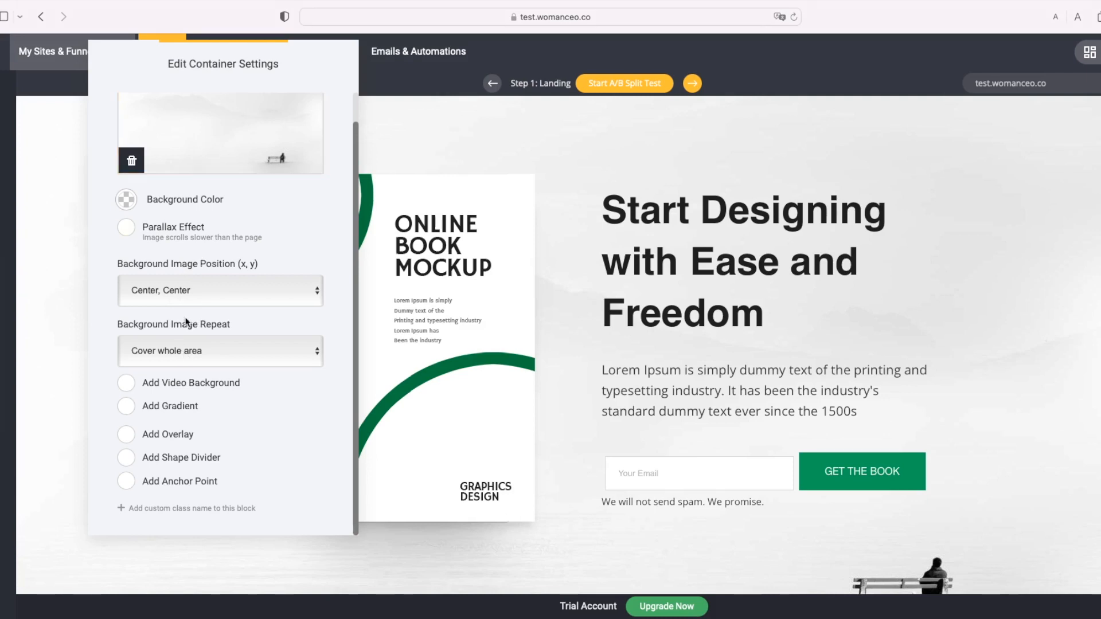
Step: Enable Add Gradient on the hero background and bring up its Gradient Settings
click(127, 407)
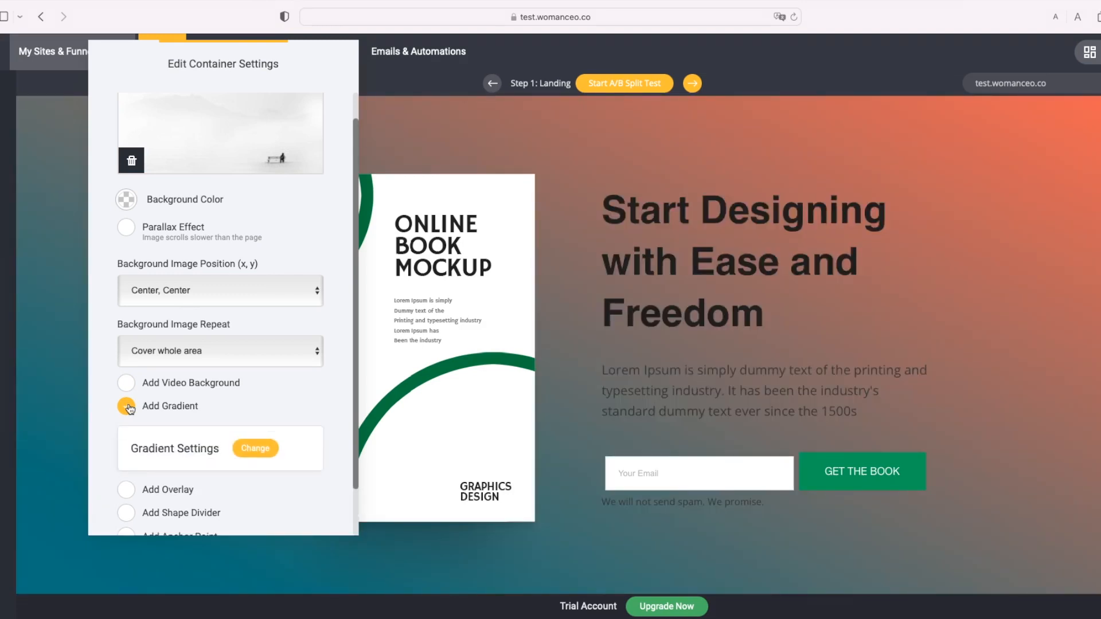
click(256, 448)
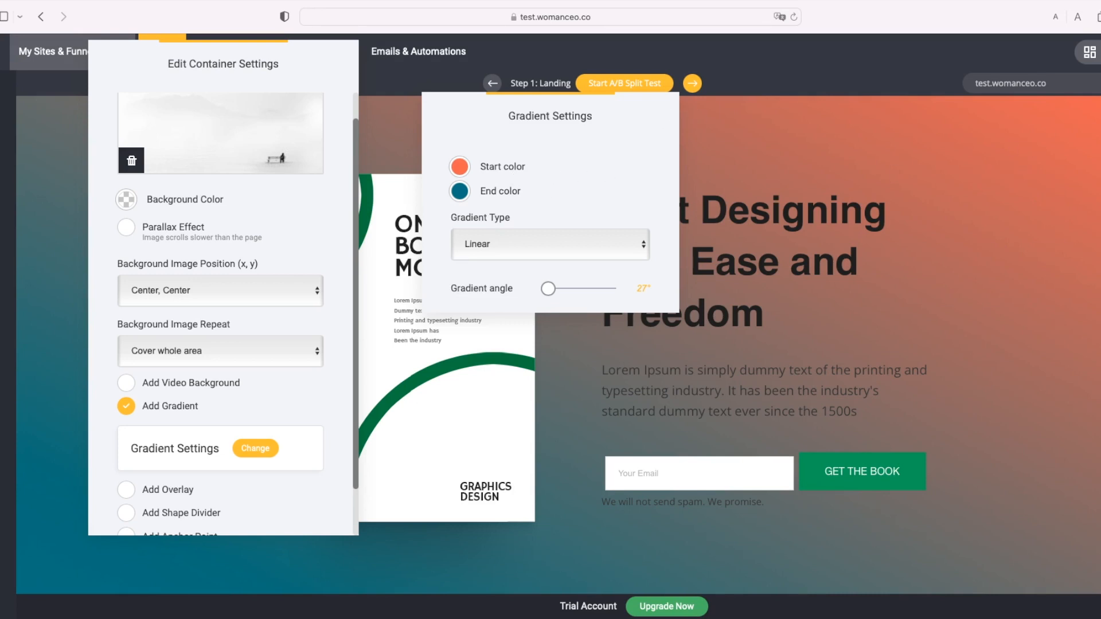
Step: Review the start colour and set the gradient type to Linear at 27°, then close Gradient Settings
click(513, 245)
click(517, 250)
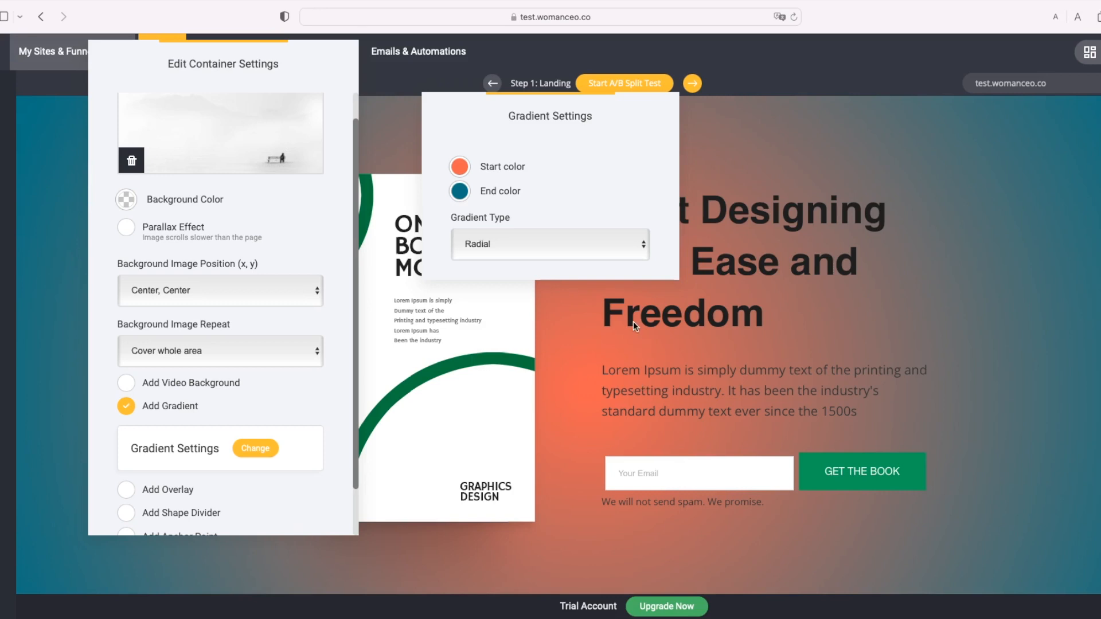
click(464, 177)
click(630, 151)
click(464, 171)
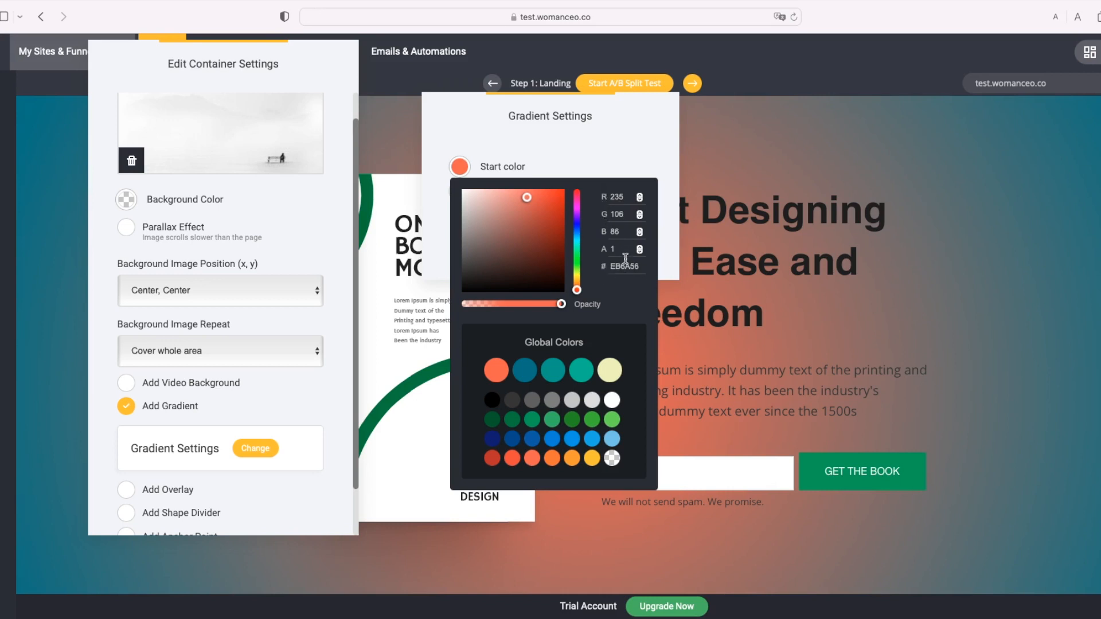
click(626, 161)
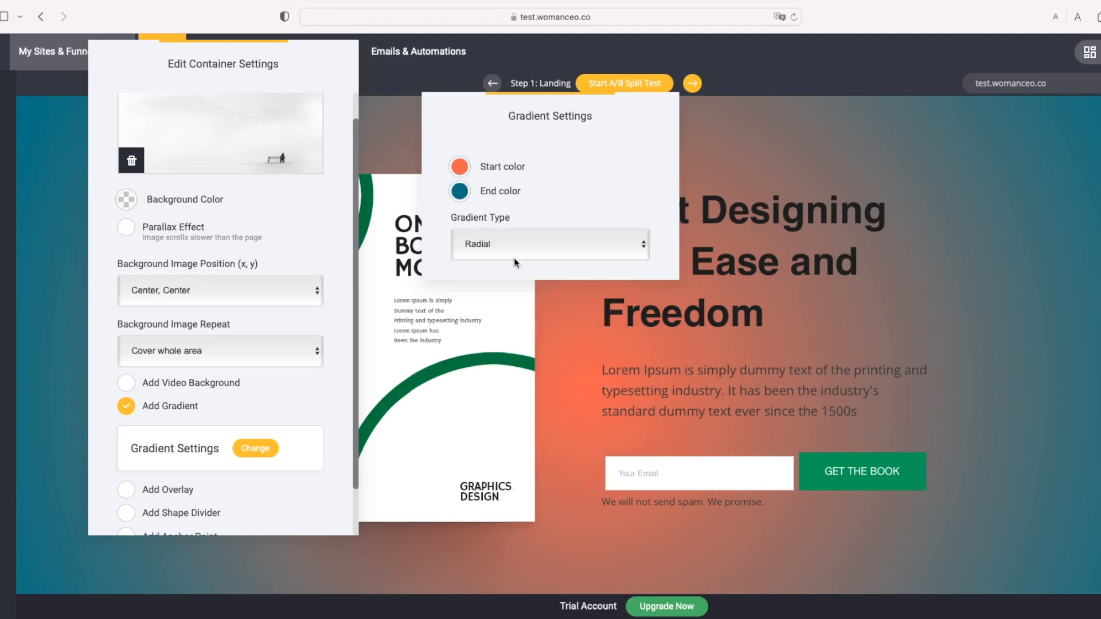
click(524, 222)
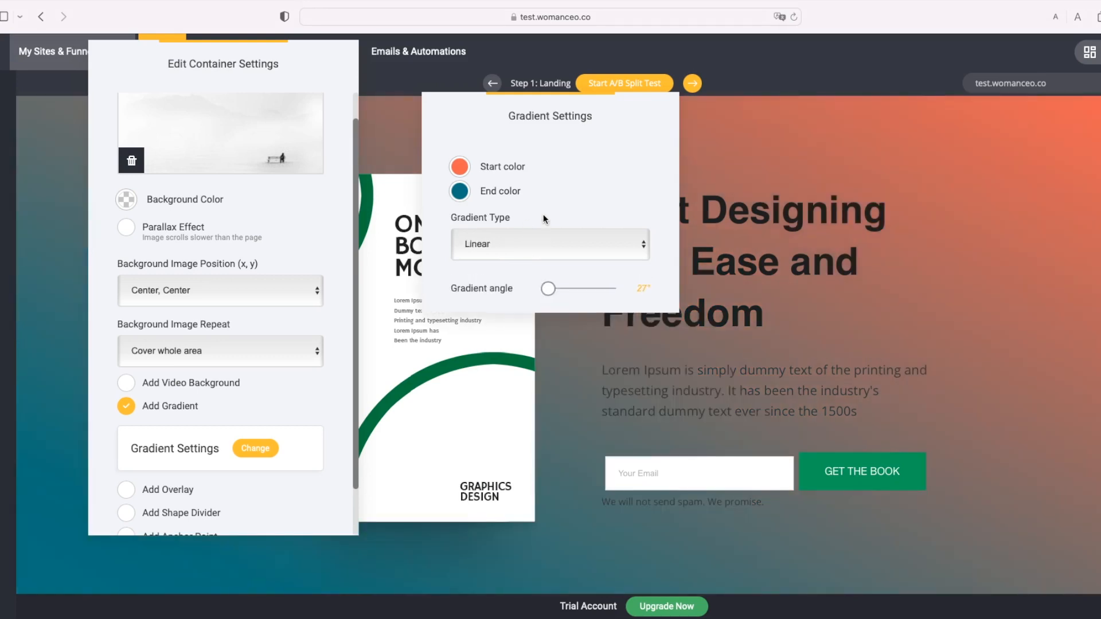
click(403, 155)
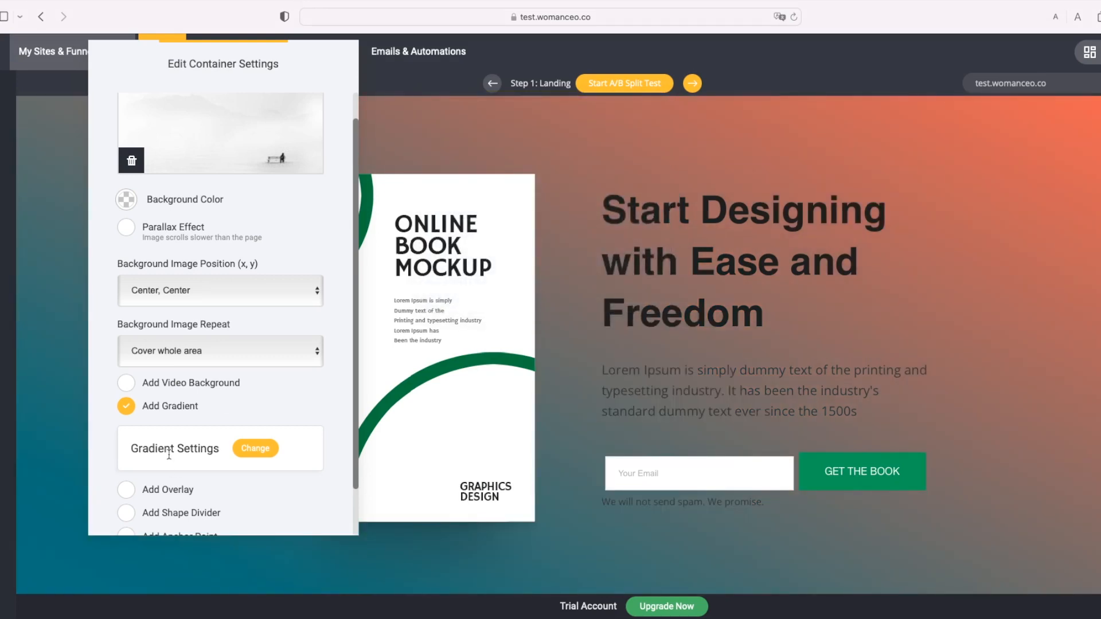
Step: Uncheck Add Gradient in the container settings, leaving the misty grey photo alone
scroll(190, 444, down, 2)
scroll(190, 444, down, 1)
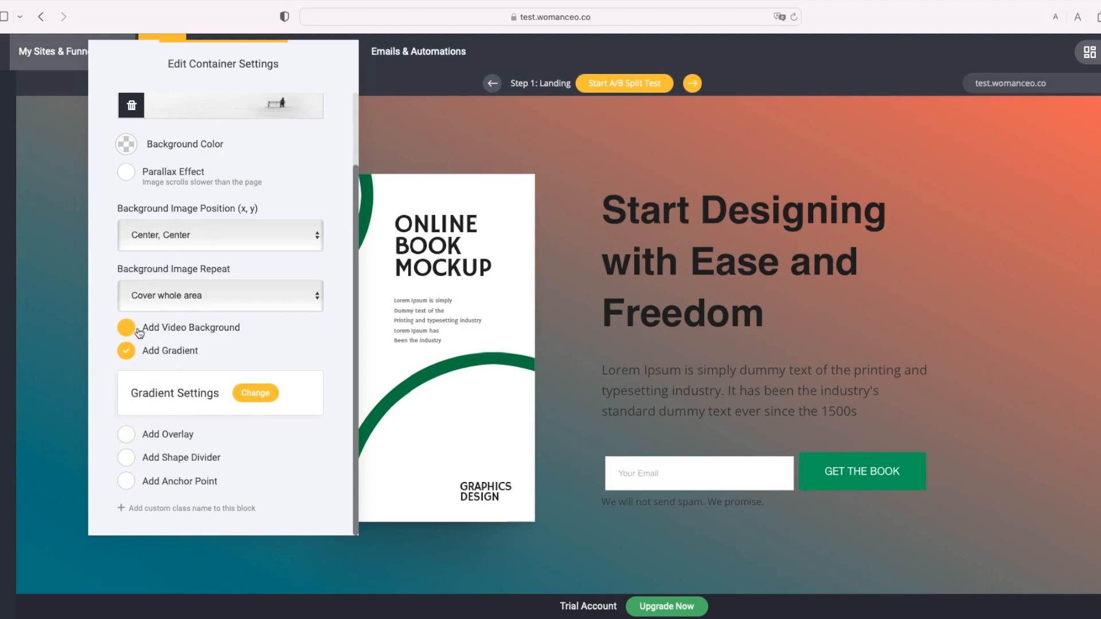
click(127, 351)
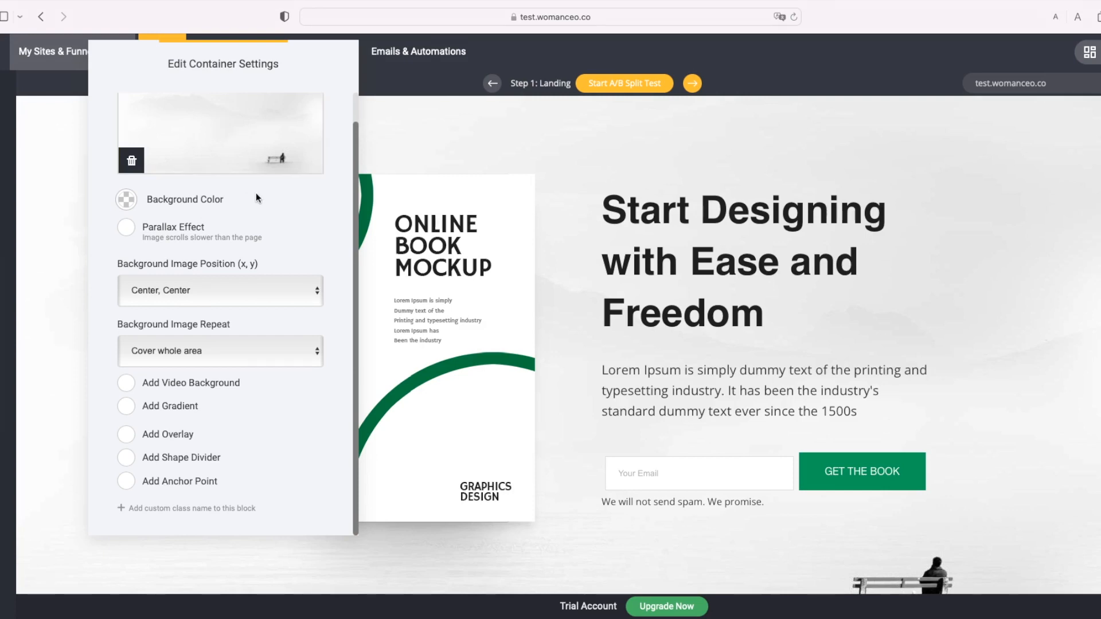
scroll(256, 193, up, 1)
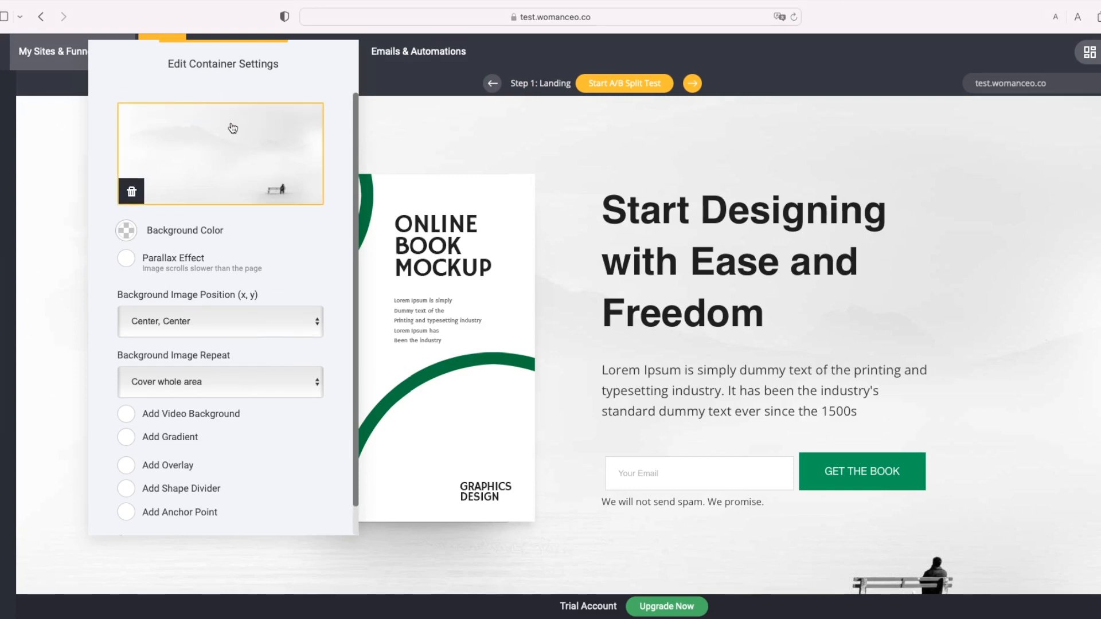
Step: Pick the uploaded café laptop photo in File Manager as the hero background image
click(214, 150)
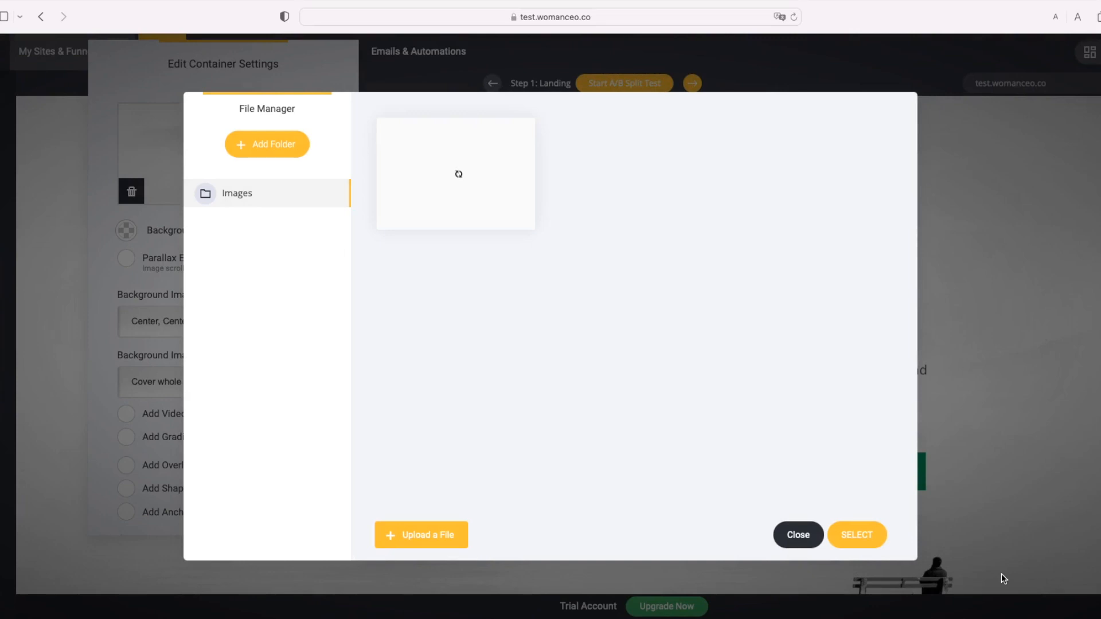
mouse_move(462, 204)
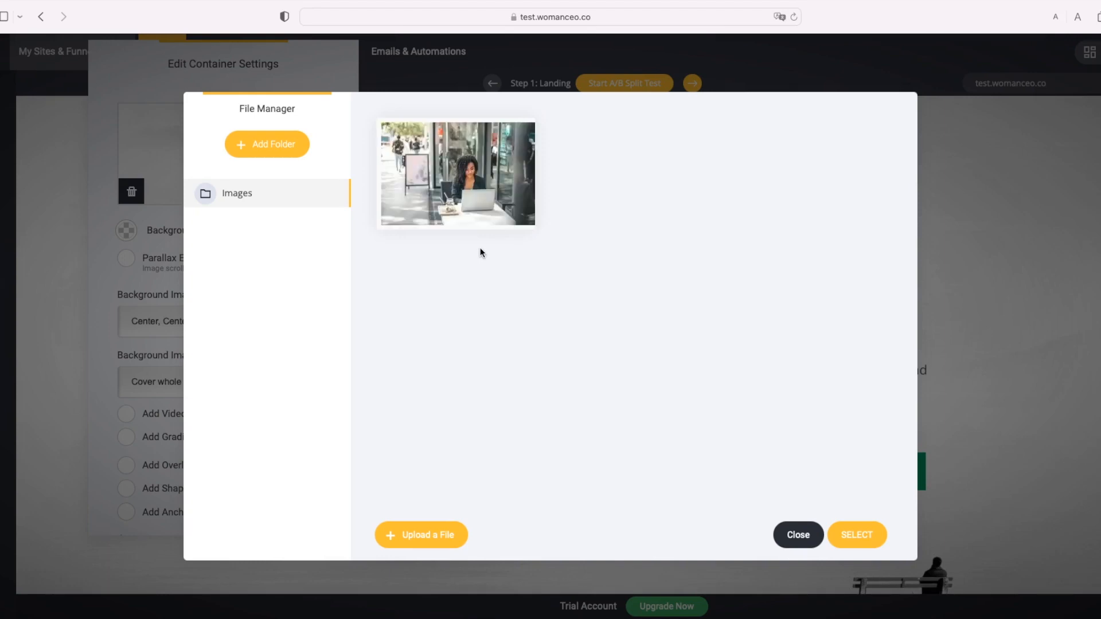
mouse_move(512, 194)
click(442, 159)
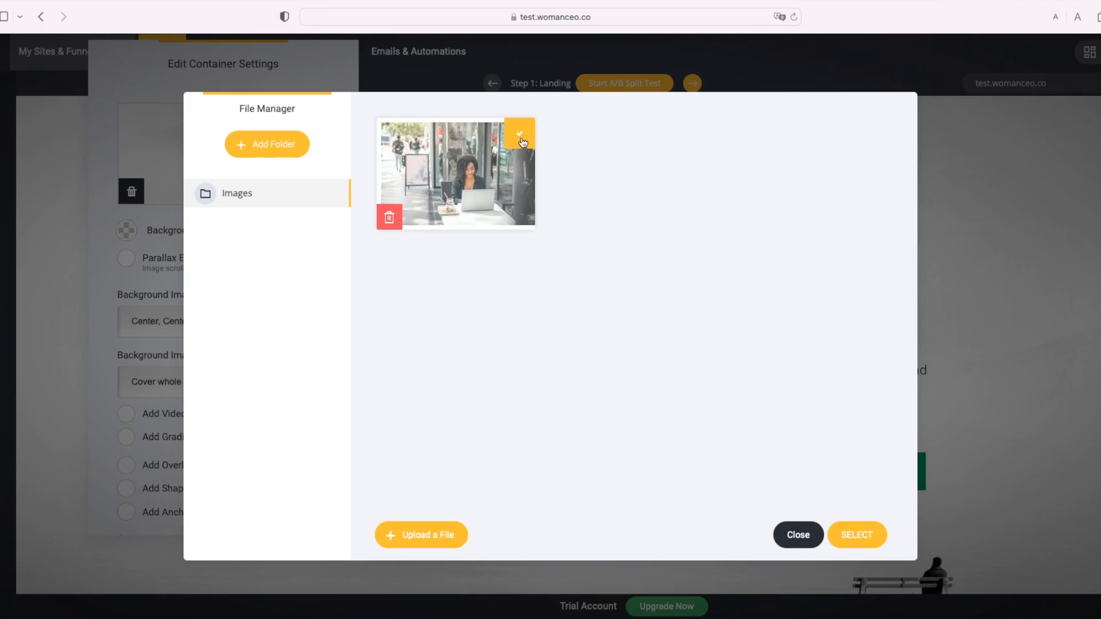
click(860, 536)
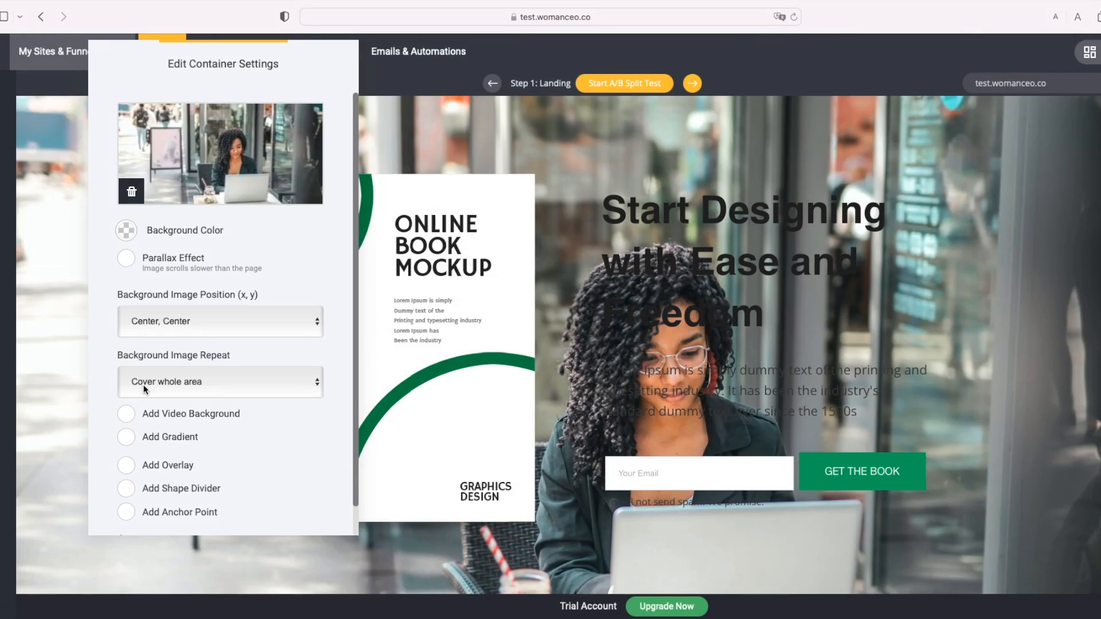
Step: Add a black overlay at 0.787 opacity over the café photo and close the container settings
click(131, 467)
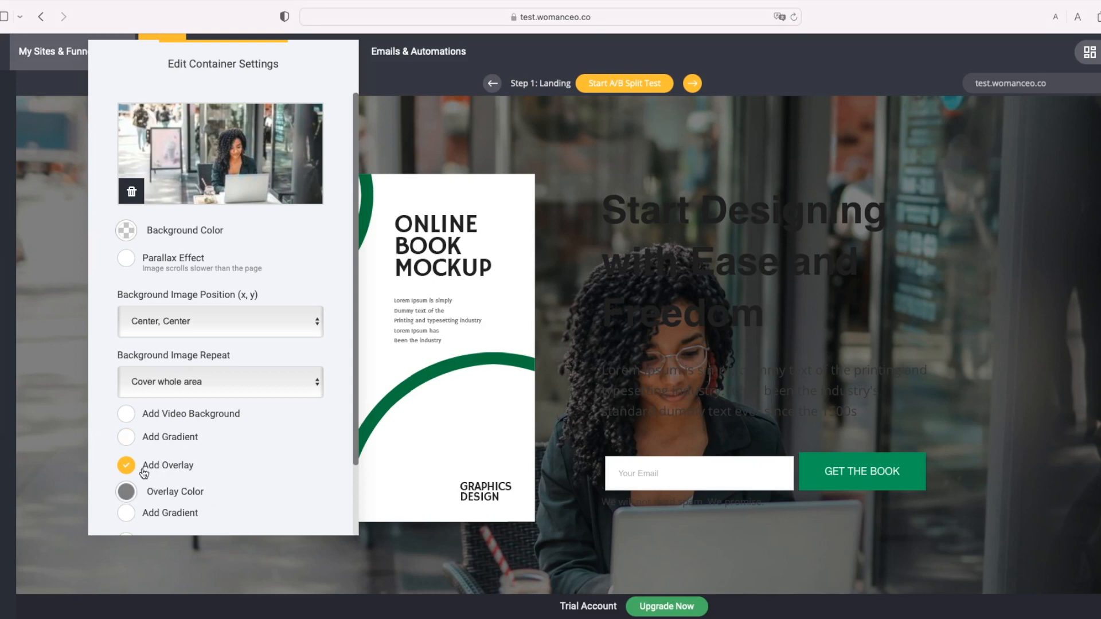
click(127, 493)
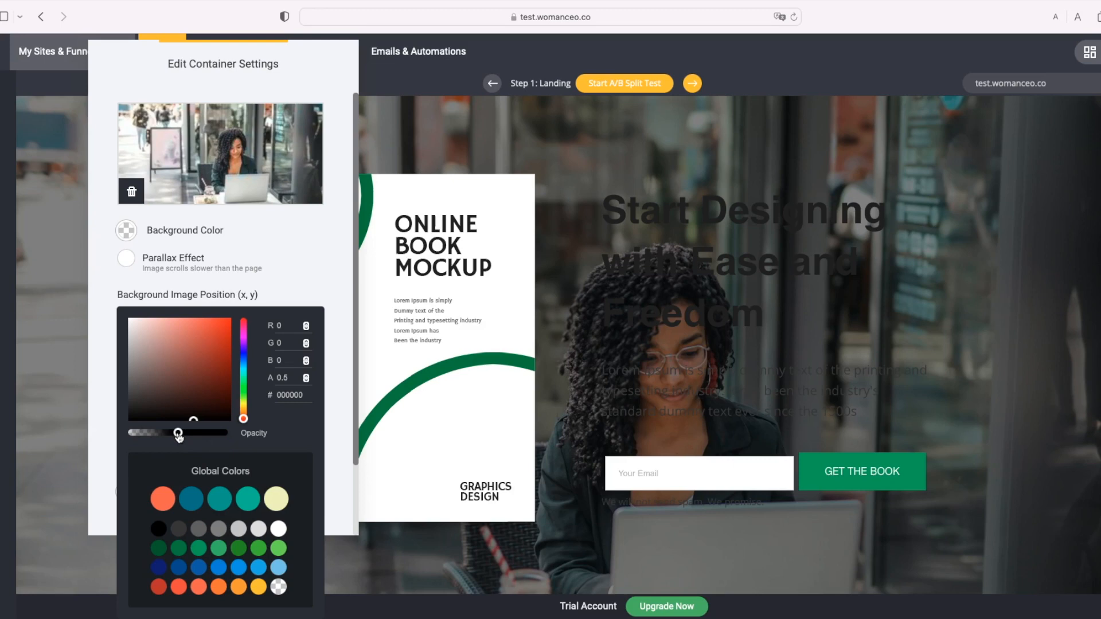
drag(179, 436, 229, 441)
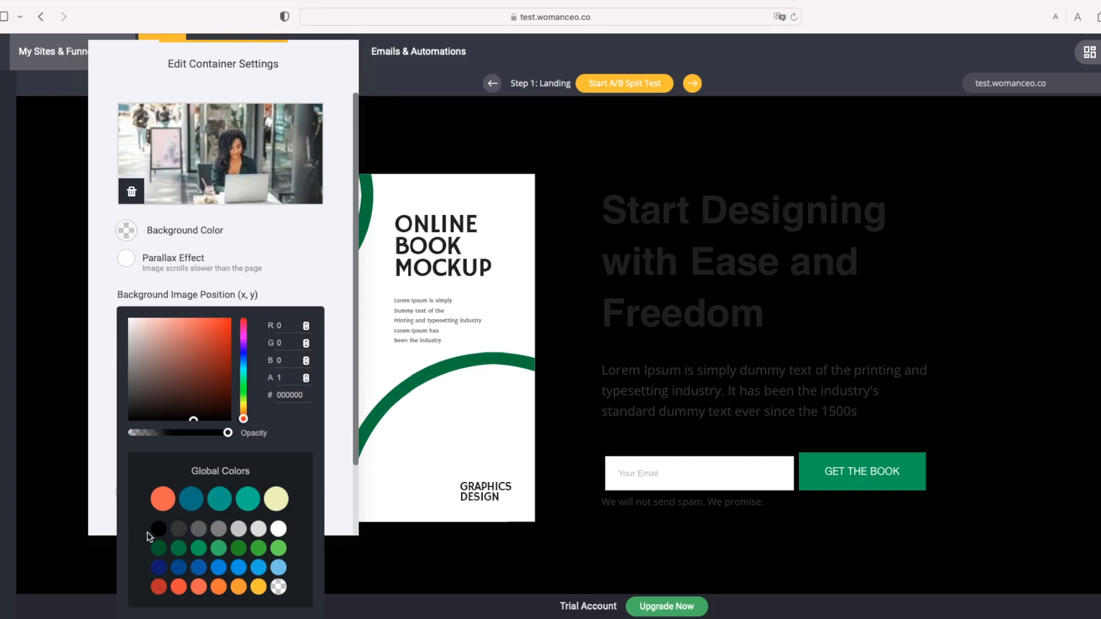
drag(228, 433, 203, 447)
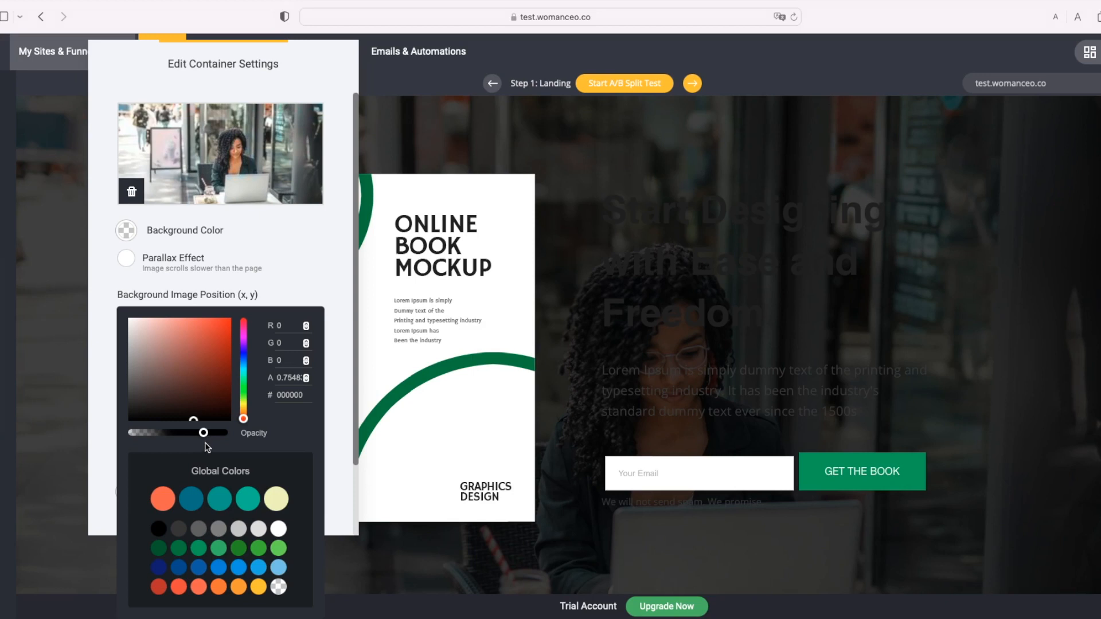
drag(203, 434, 208, 436)
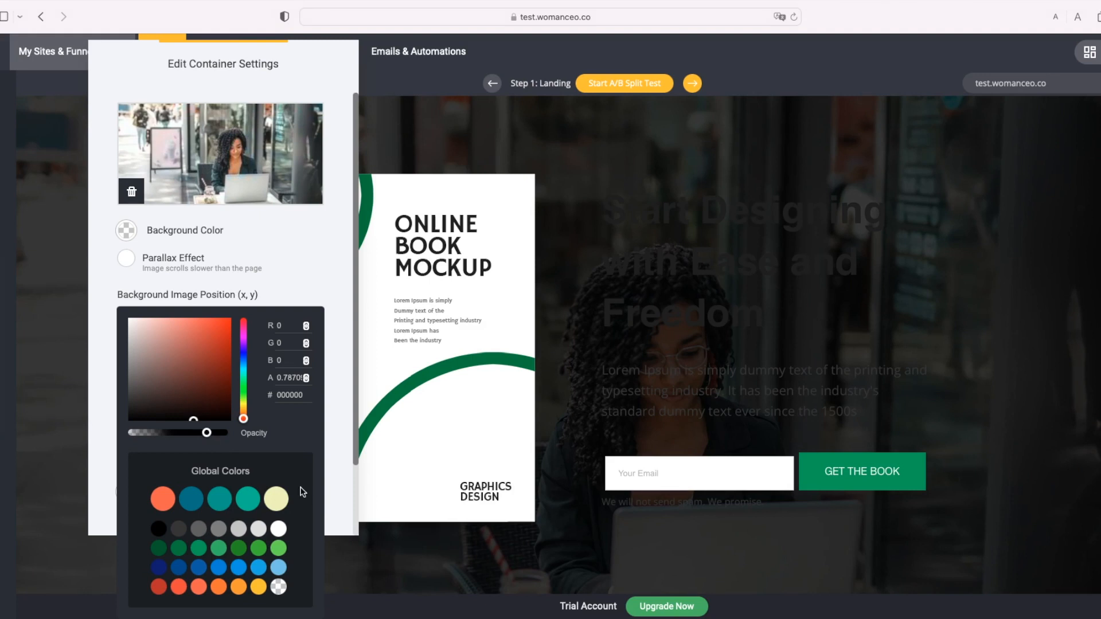
click(423, 557)
click(423, 558)
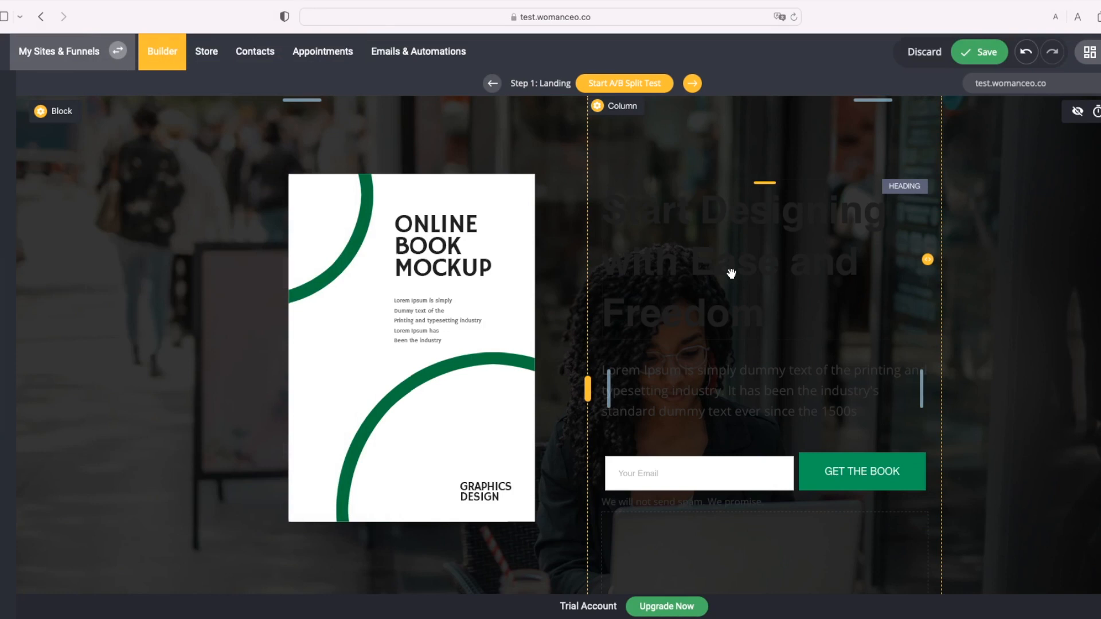
Step: Change the 'Start Designing with Ease and Freedom' headline text colour to white (#FFFFFF)
click(809, 256)
click(809, 256)
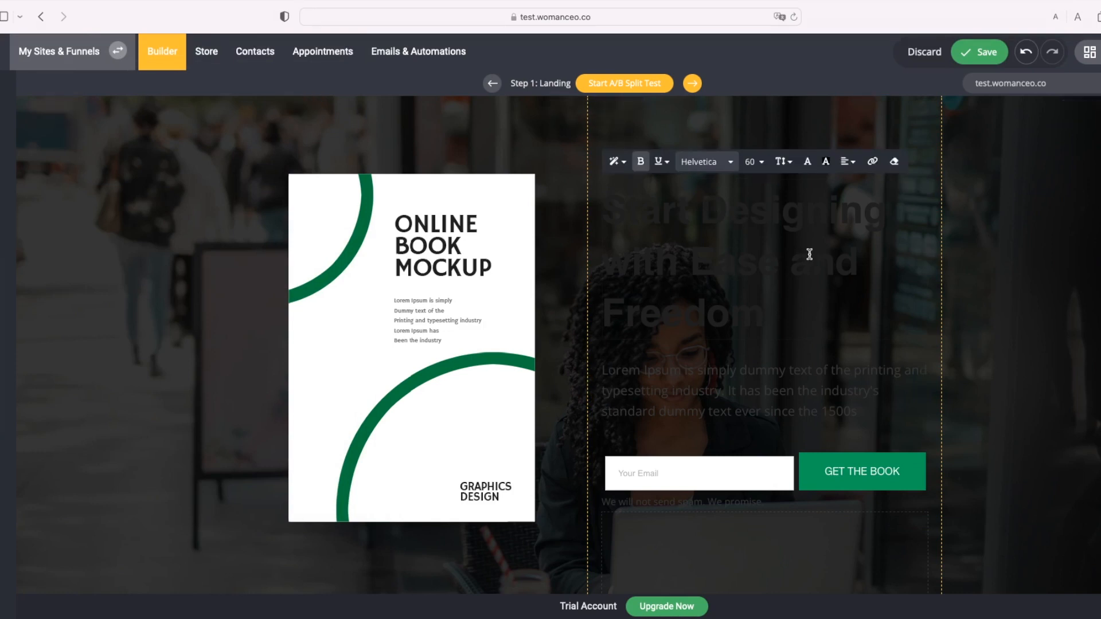
drag(790, 320, 597, 209)
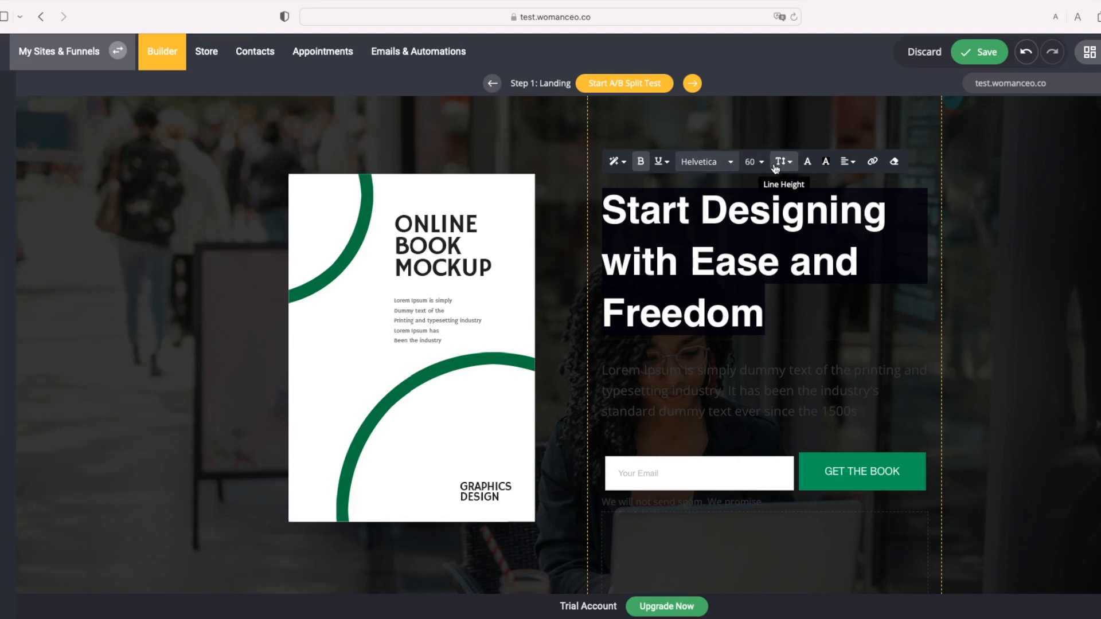
click(806, 166)
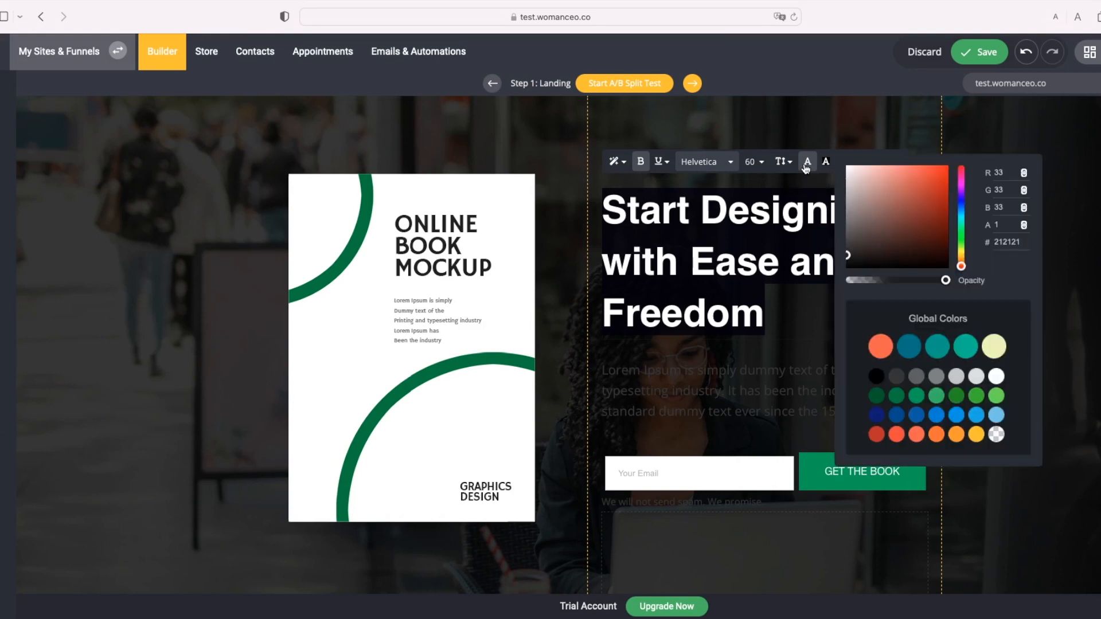
click(997, 377)
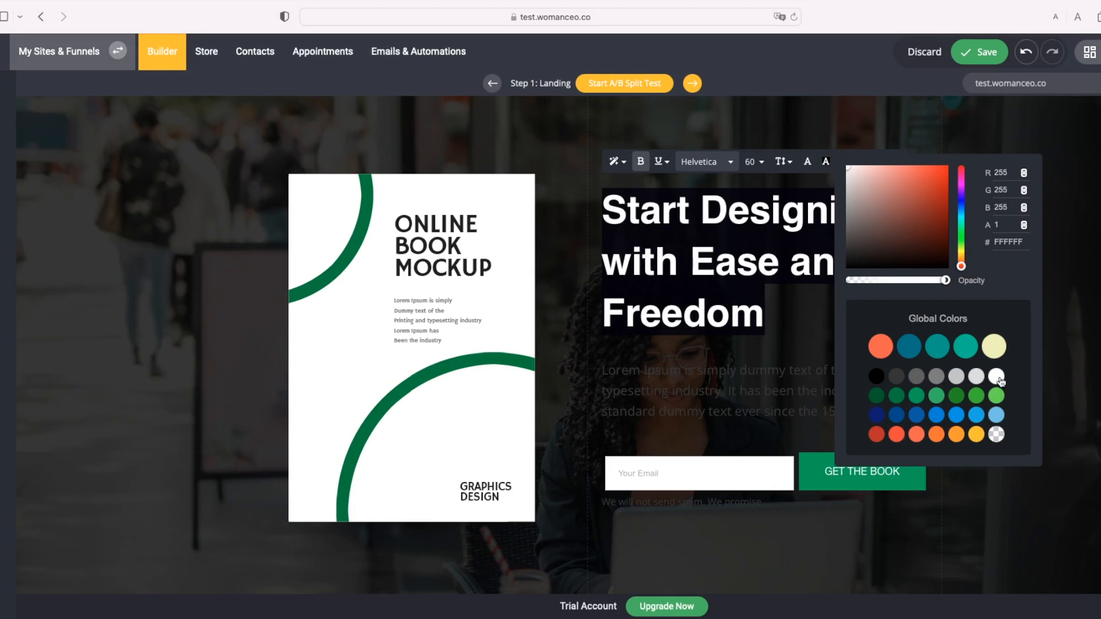
click(1077, 365)
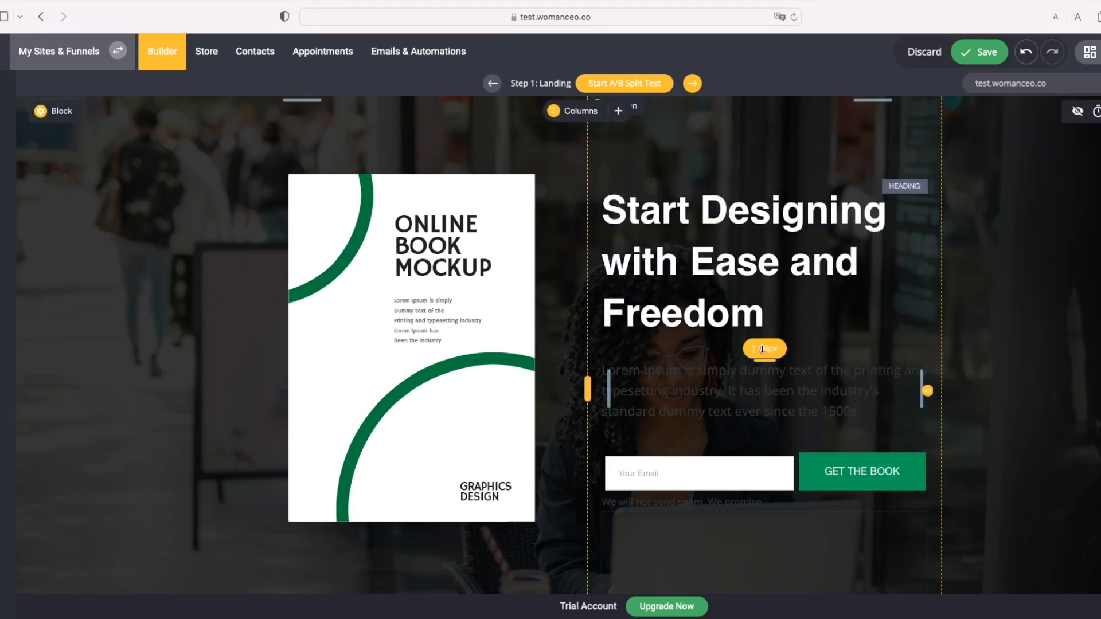
Step: Make the Lorem Ipsum description paragraph text white (#FFFFFF)
click(737, 405)
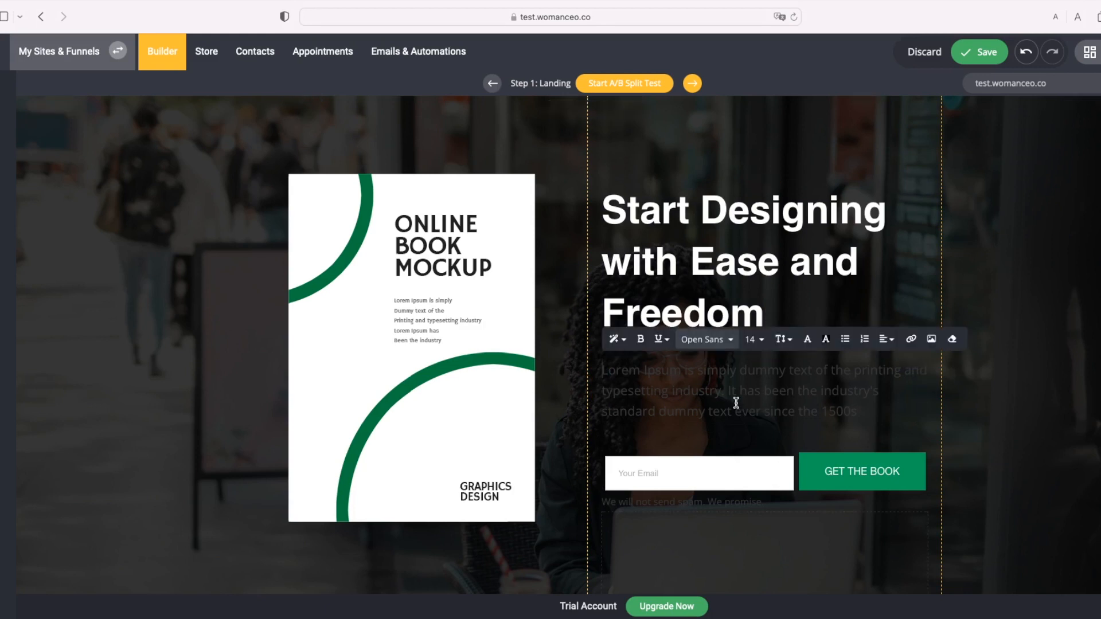
double_click(737, 404)
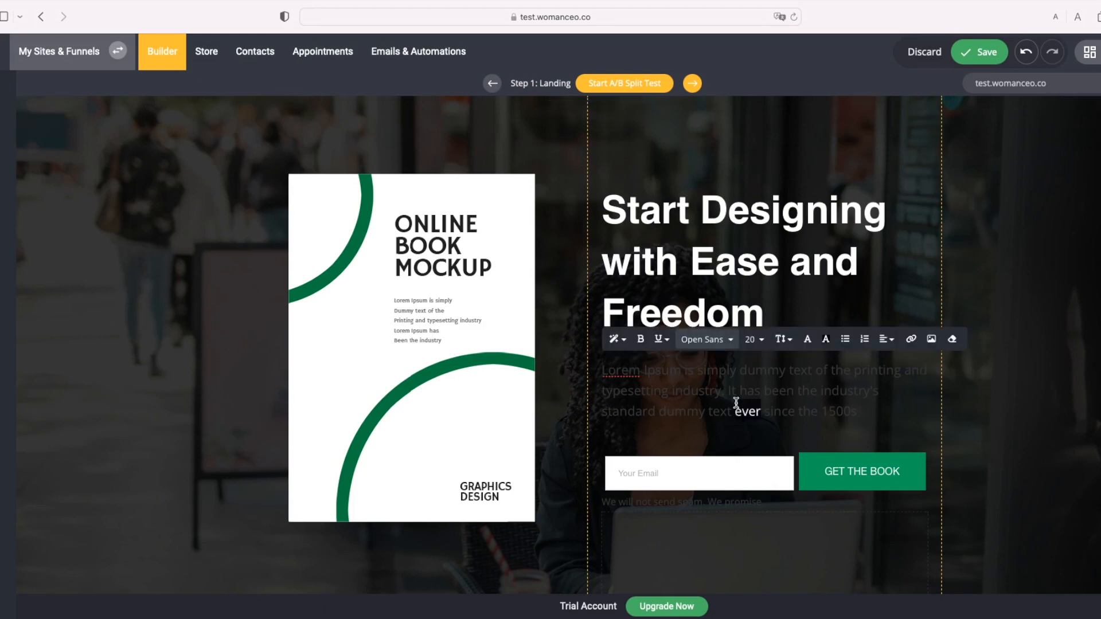
triple_click(856, 408)
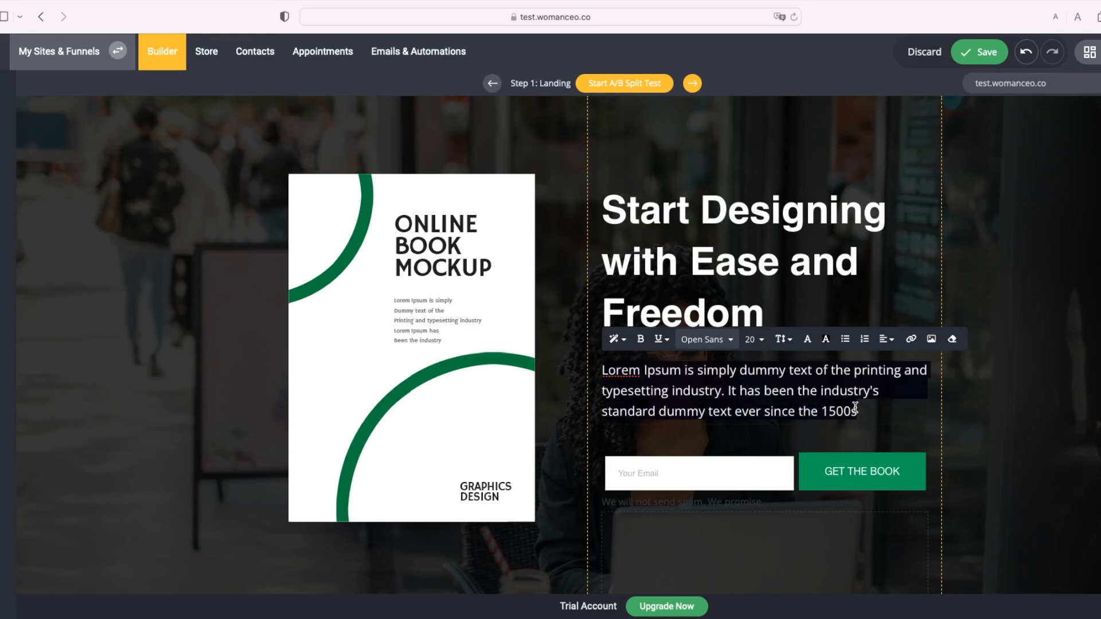
click(812, 344)
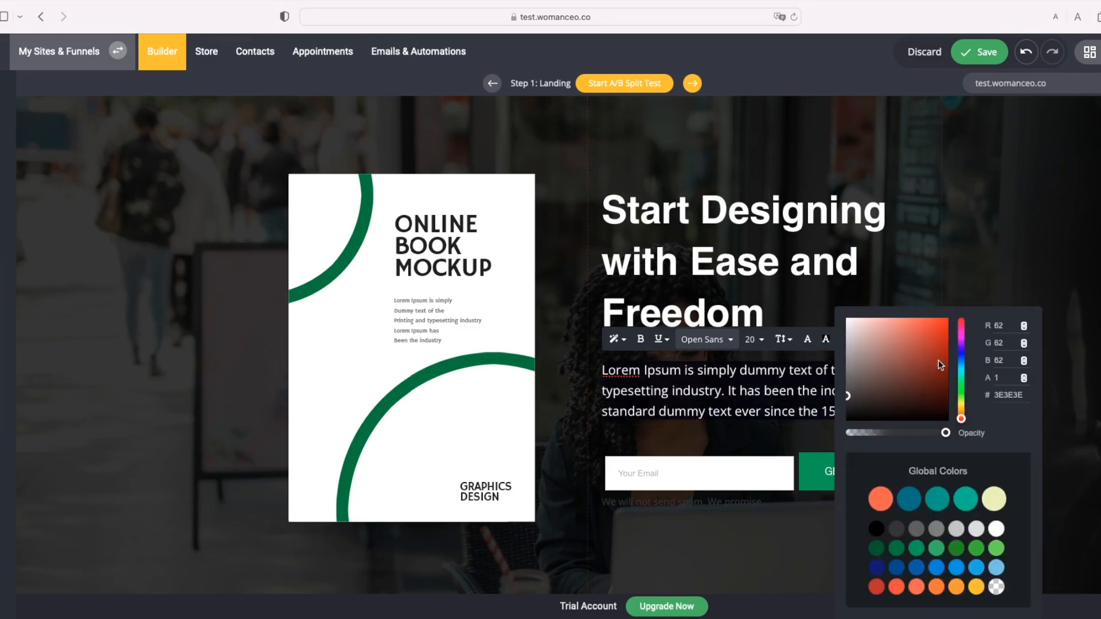
click(997, 530)
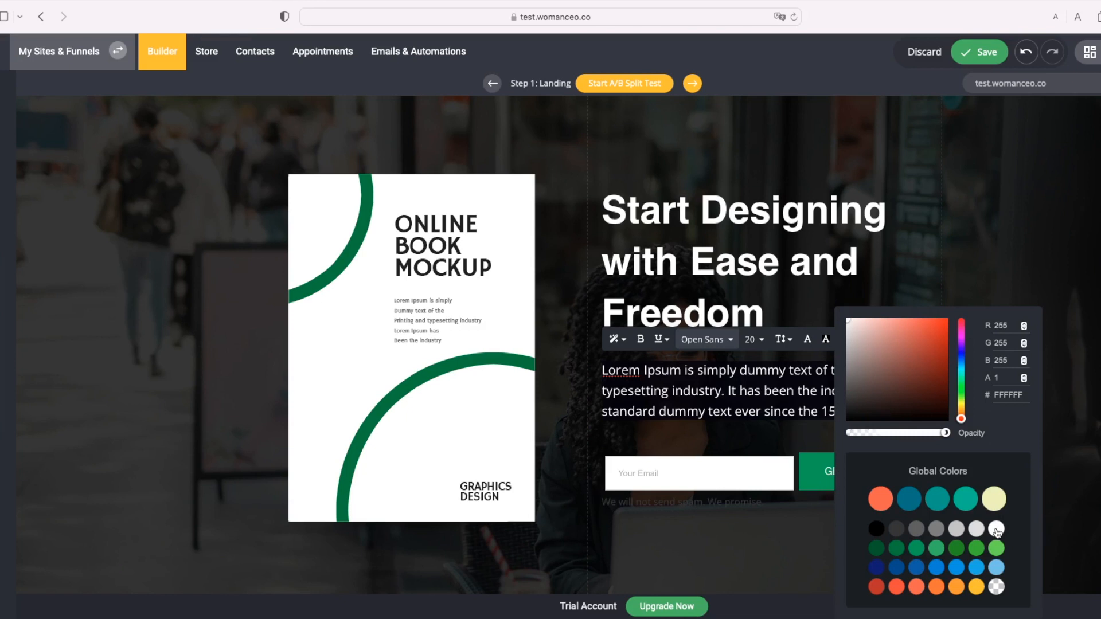
click(752, 443)
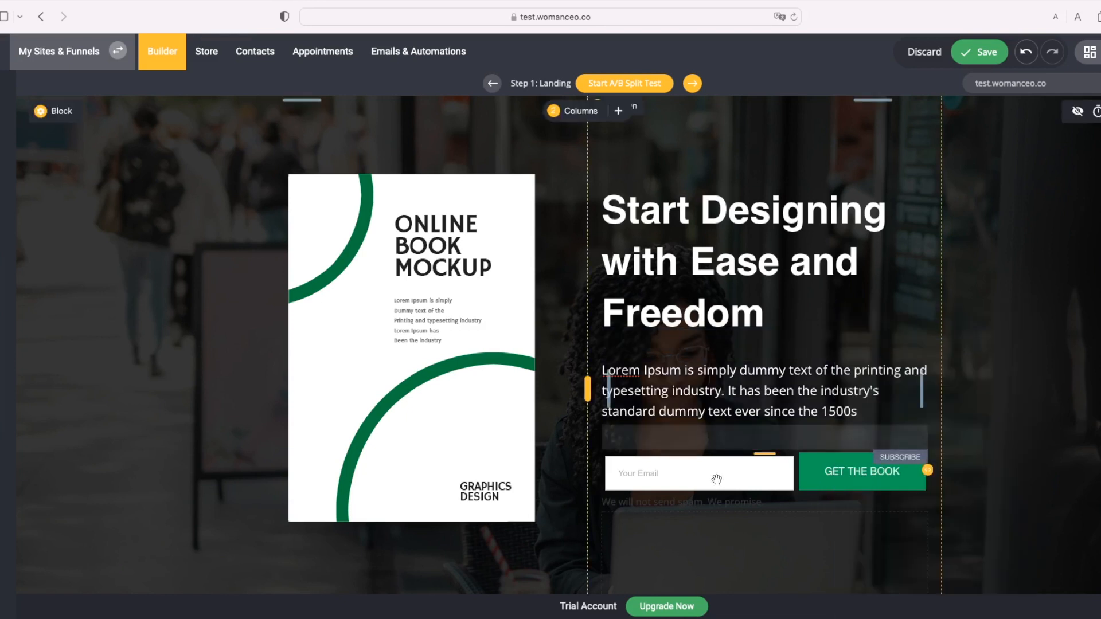
Step: Turn the 'We will not send spam. We promise.' note white (#FFFFFF) too
click(701, 502)
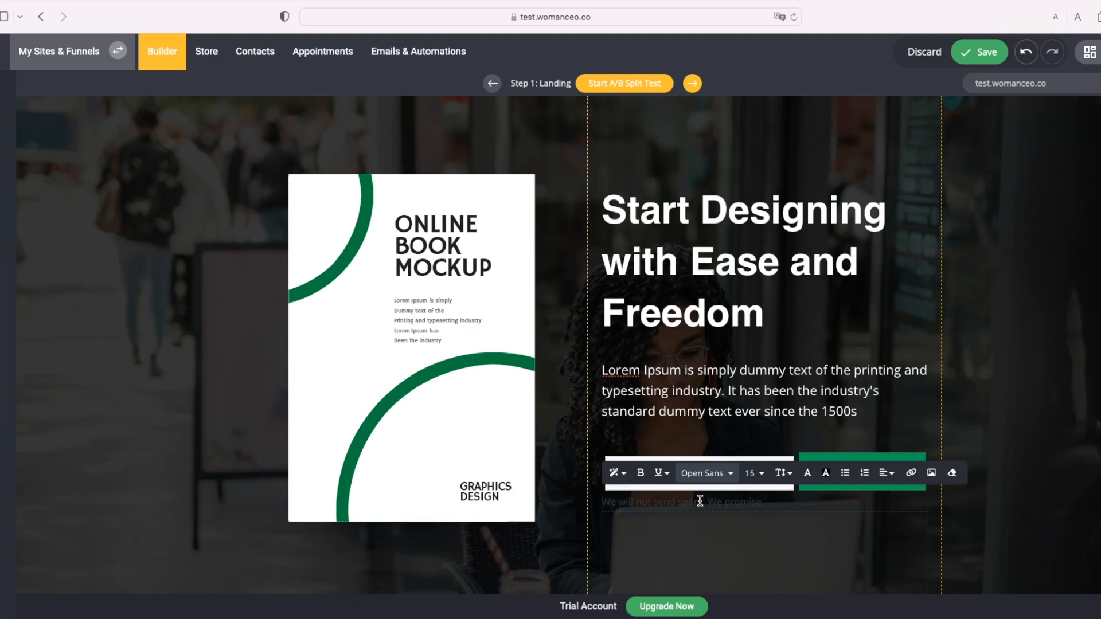
click(826, 473)
click(996, 530)
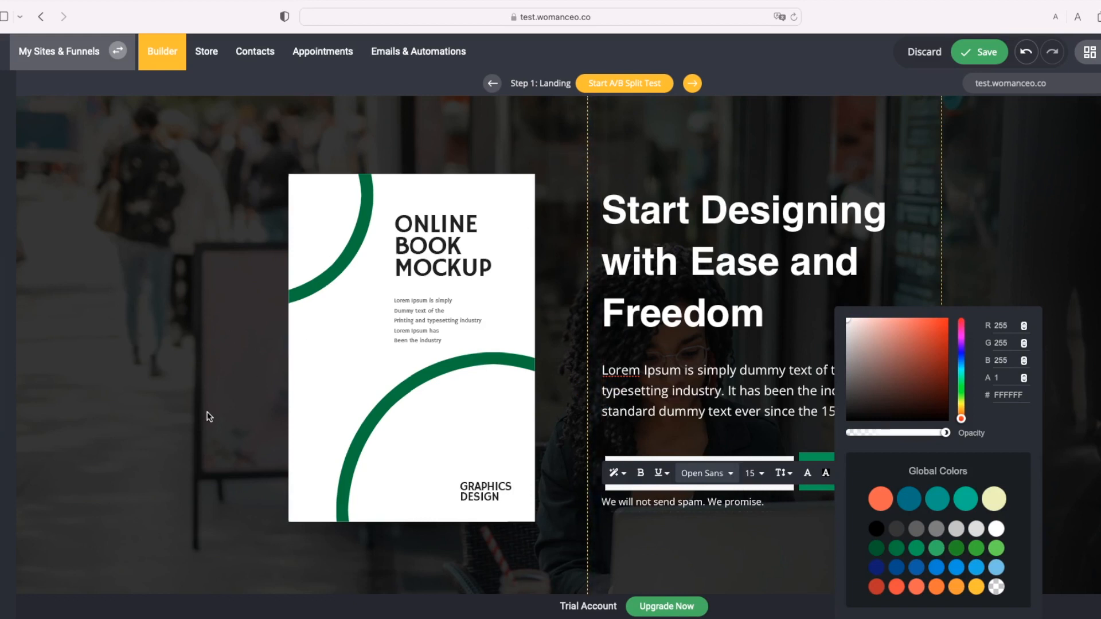
click(261, 403)
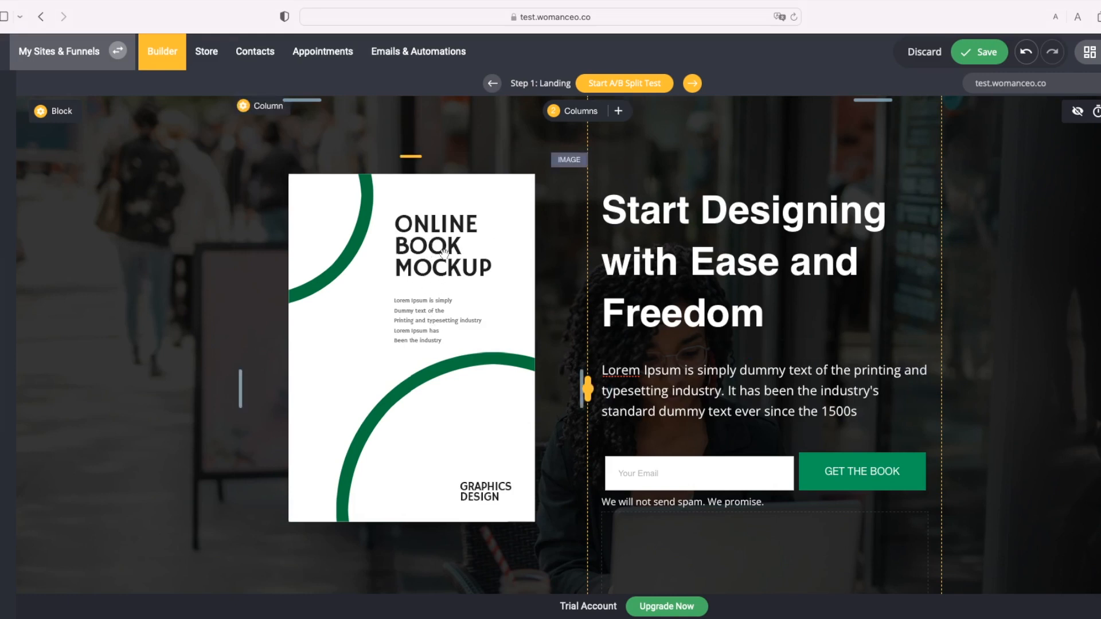
Step: Swap the Online Book Mockup for the Turning Vegan recipes image from the File Manager
click(499, 254)
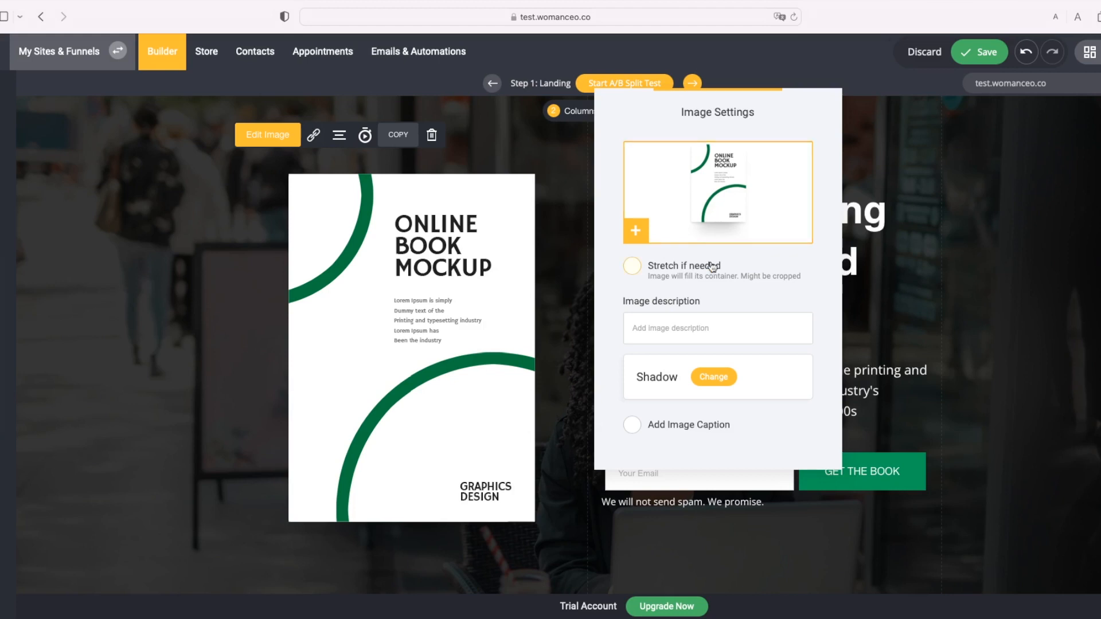
click(705, 189)
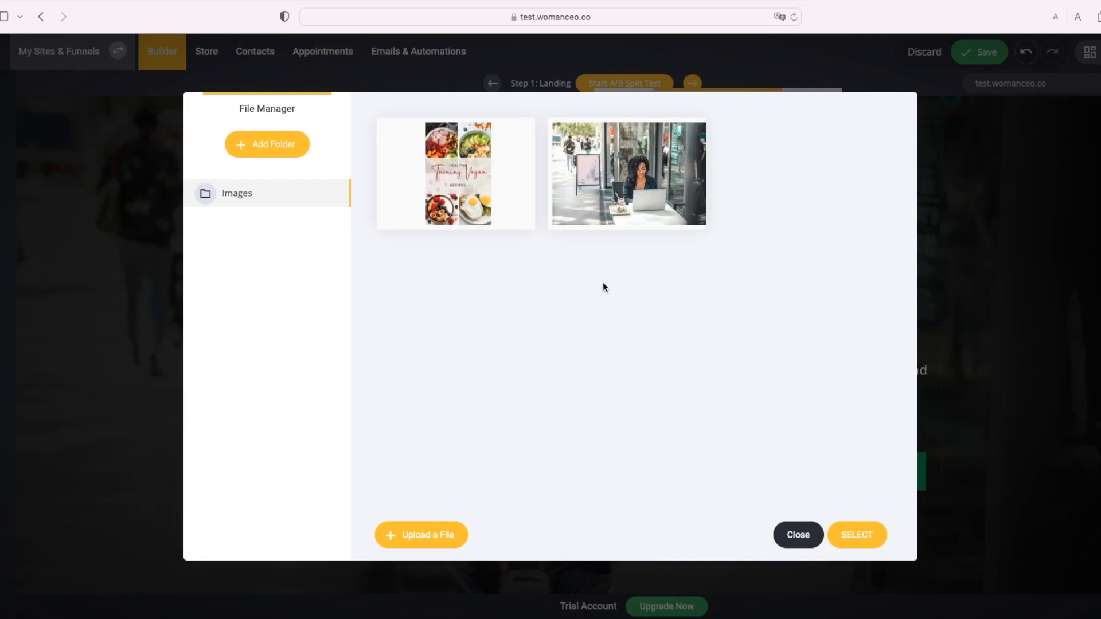
click(508, 184)
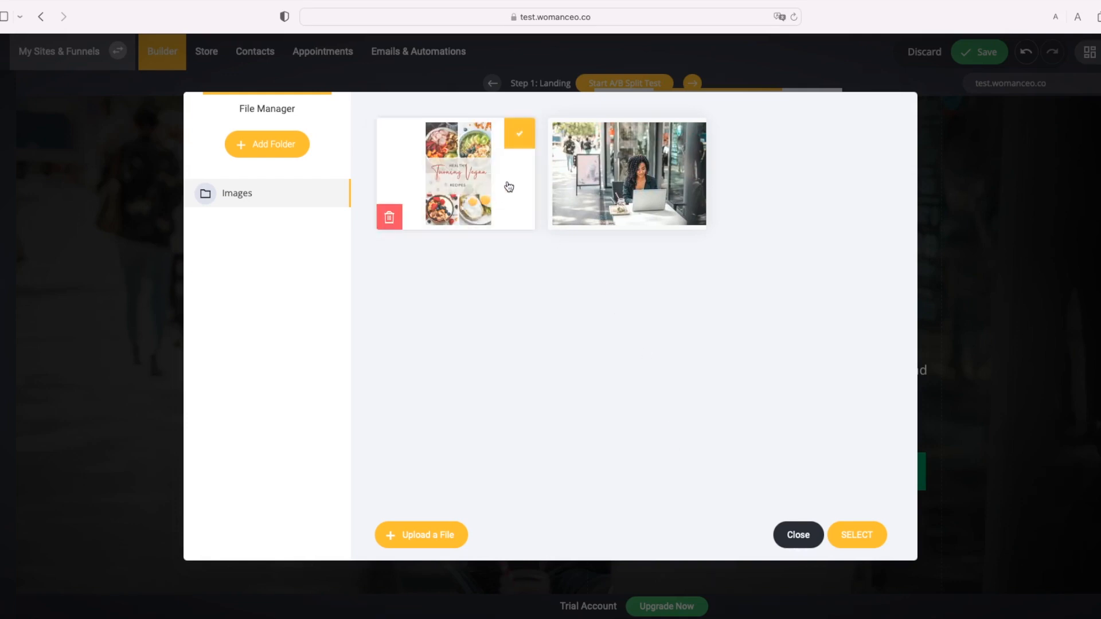
click(848, 535)
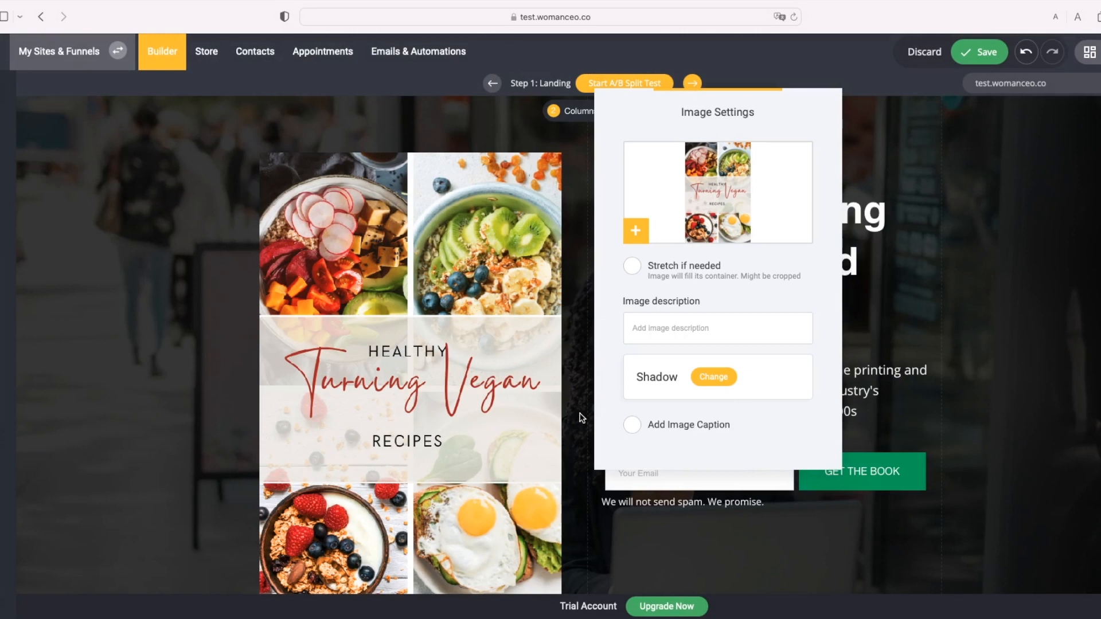
Step: Set the vegan cover image's shadow type to Inner shadow and close Image Settings
click(718, 379)
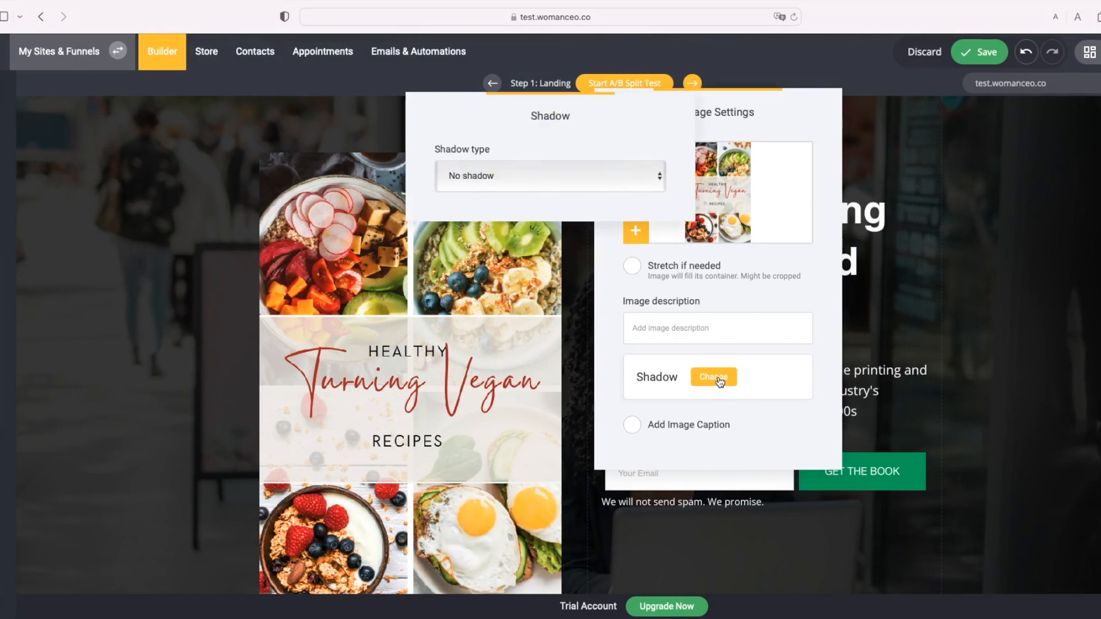
click(609, 187)
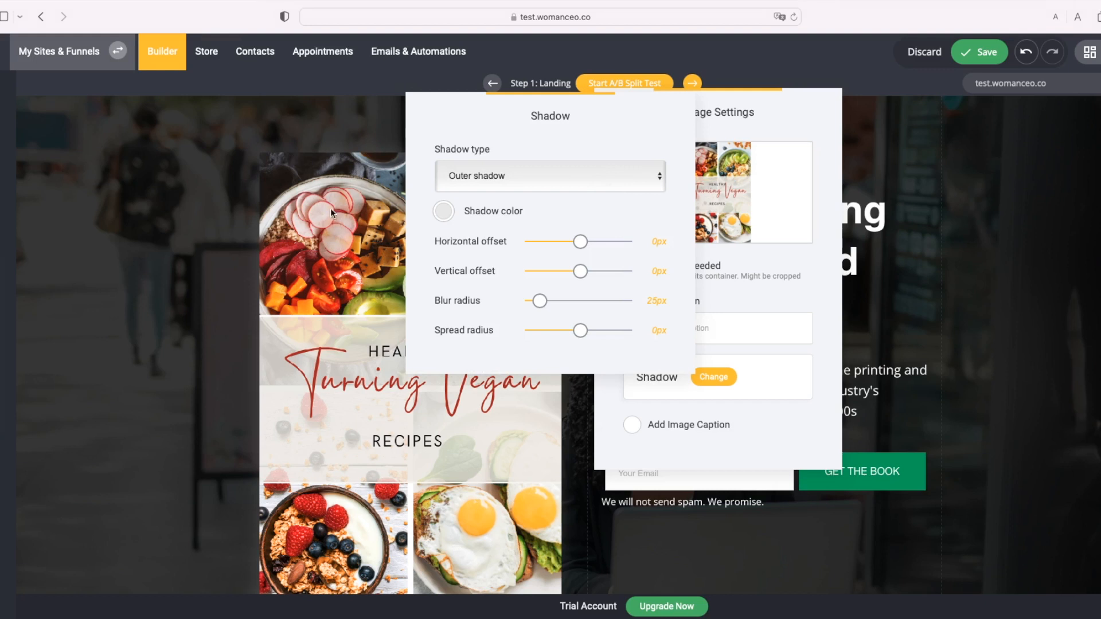
click(501, 181)
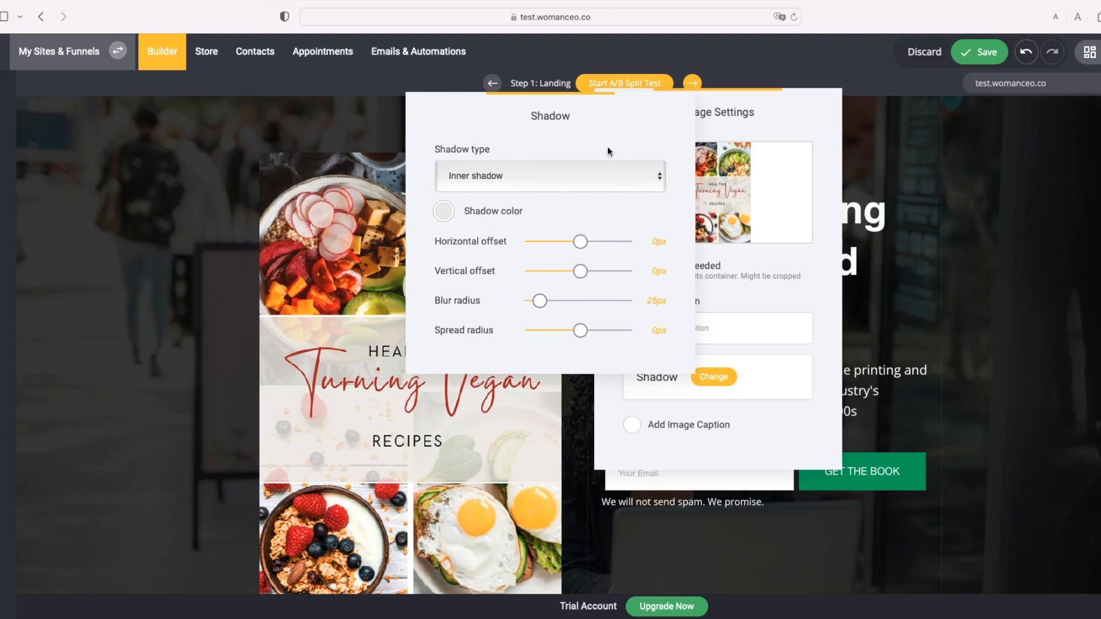
click(586, 431)
click(721, 418)
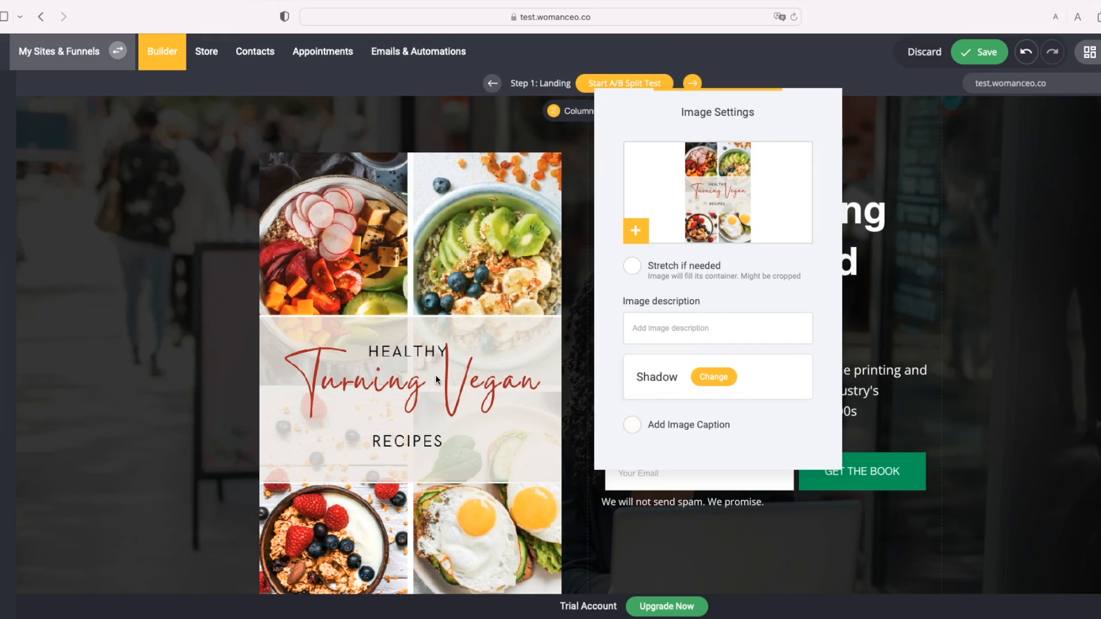
click(1017, 430)
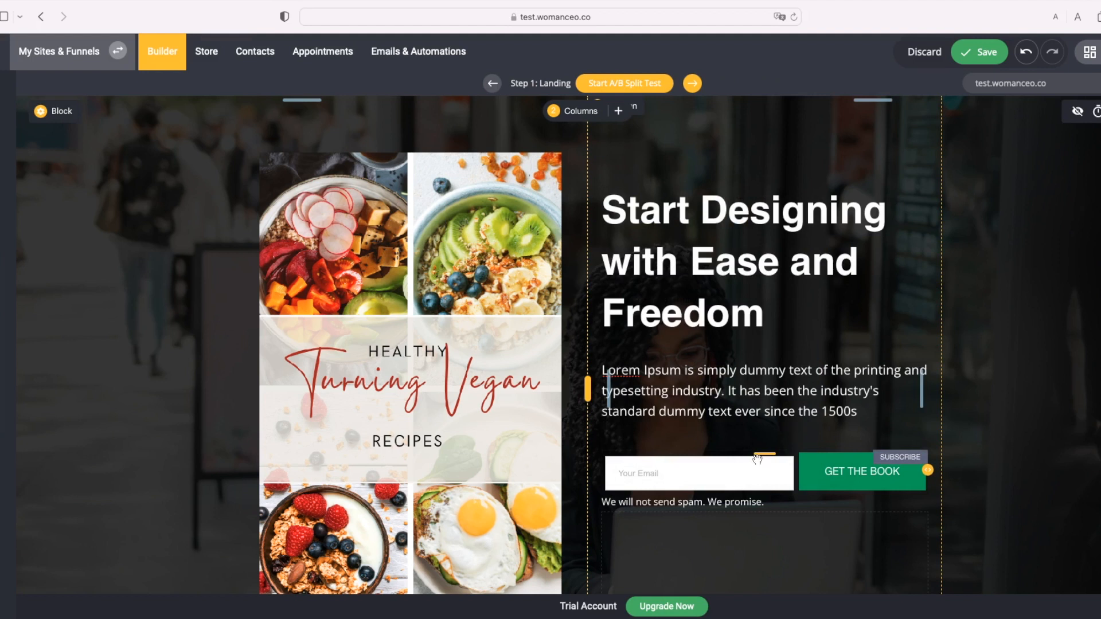
scroll(764, 483, down, 1)
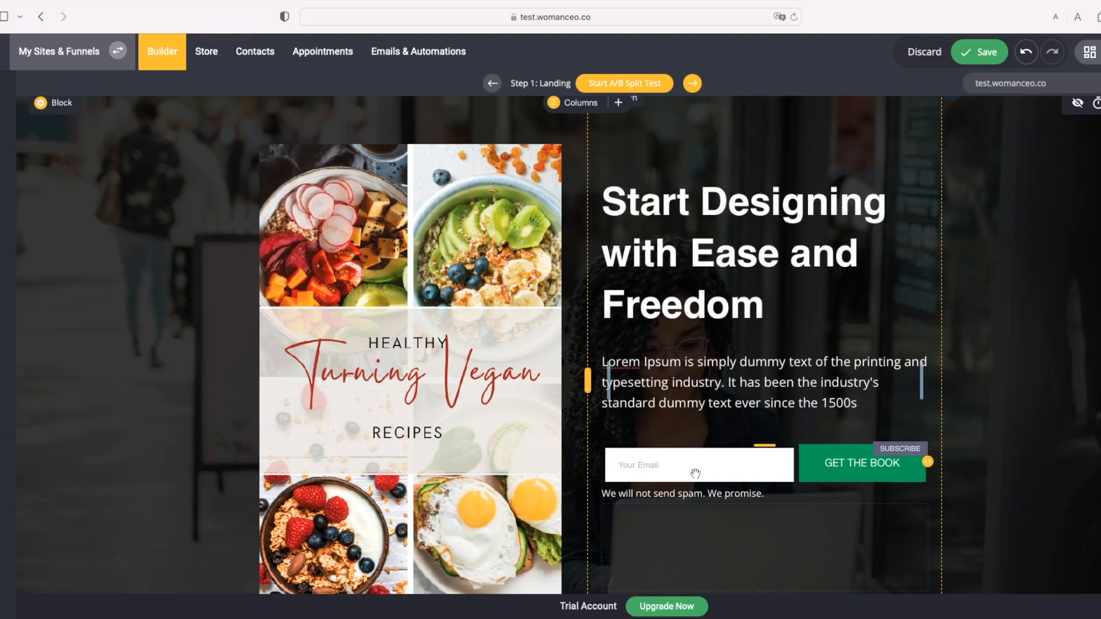
Step: Add a Phone field from CRM Properties to the signup form next to Your Email
click(833, 474)
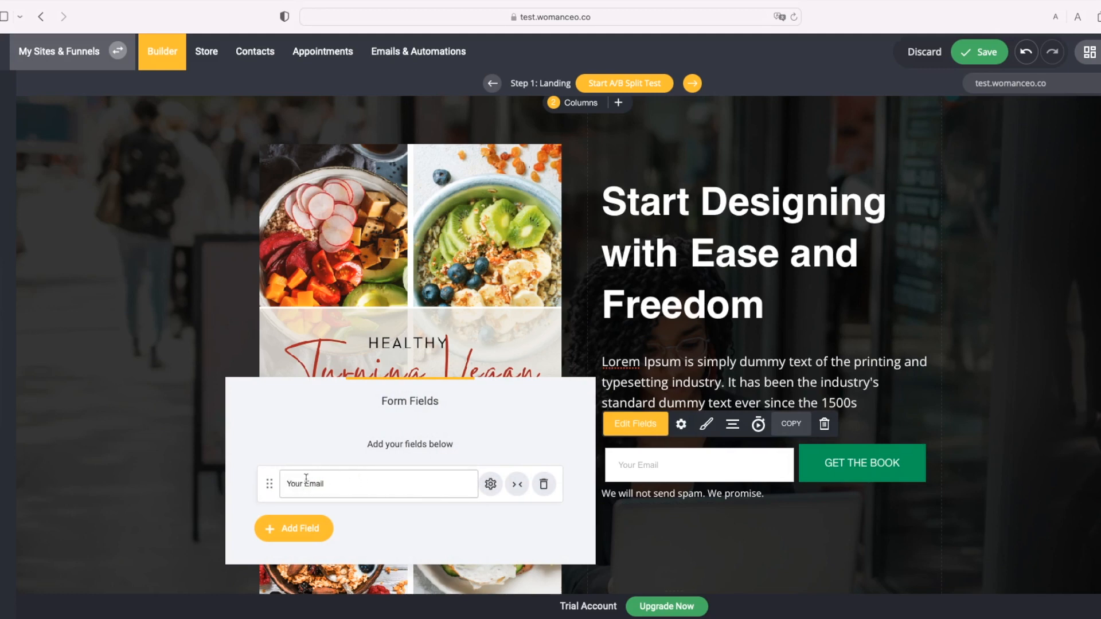
click(317, 528)
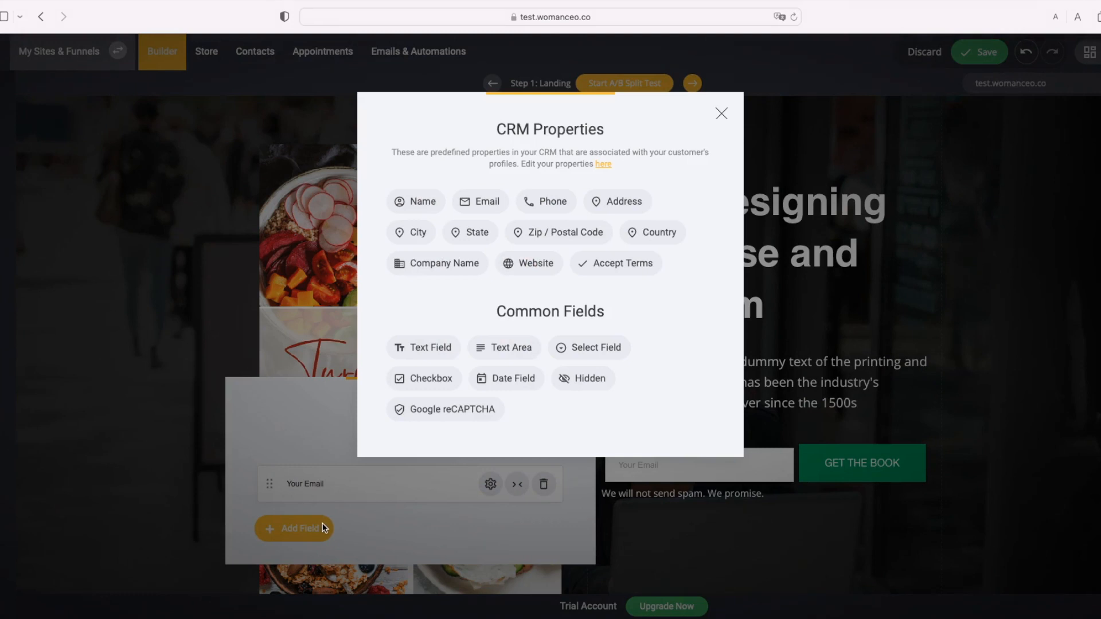
click(552, 208)
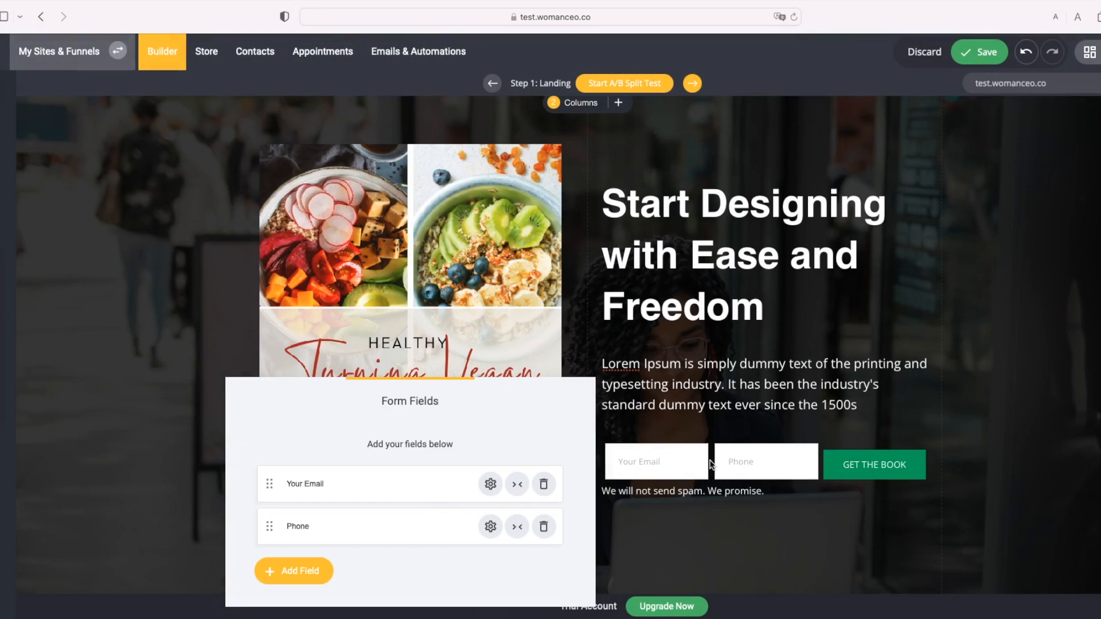
click(871, 515)
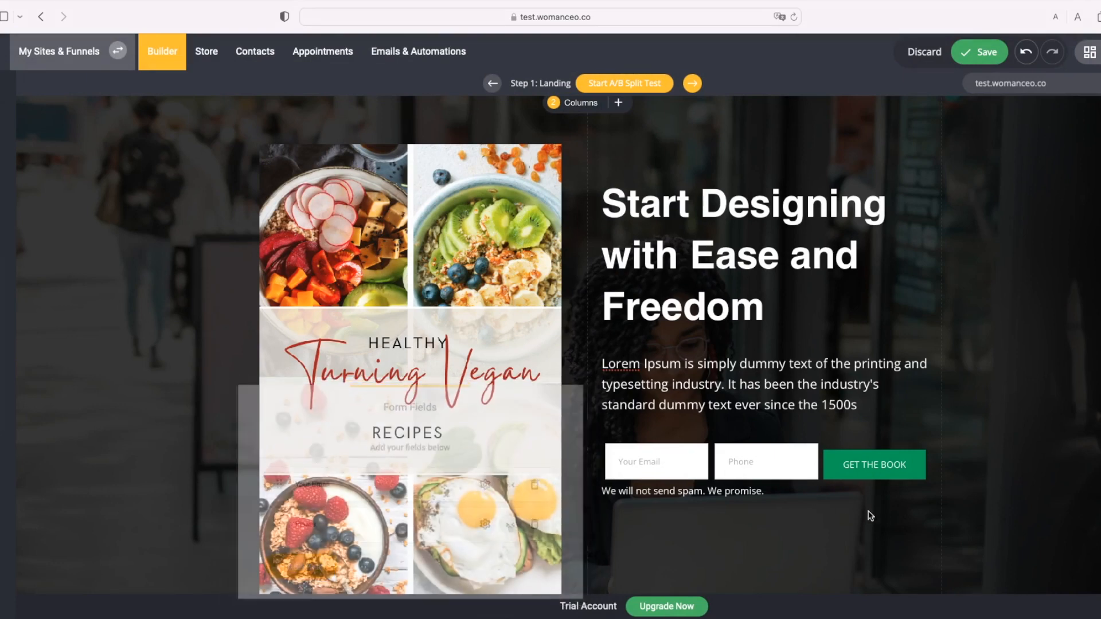
click(861, 473)
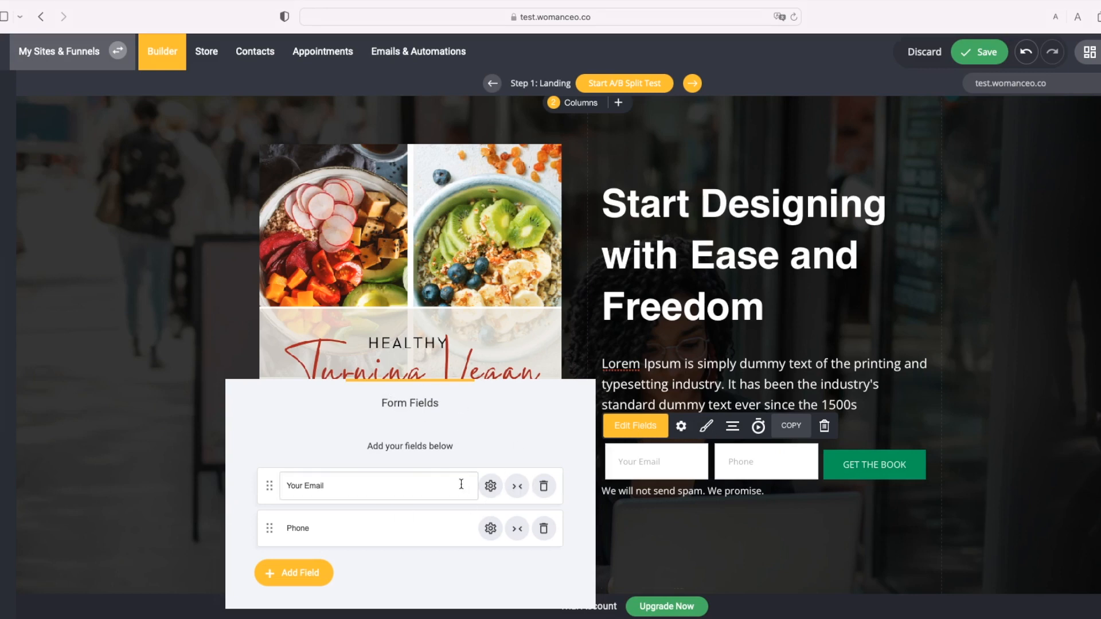
click(705, 431)
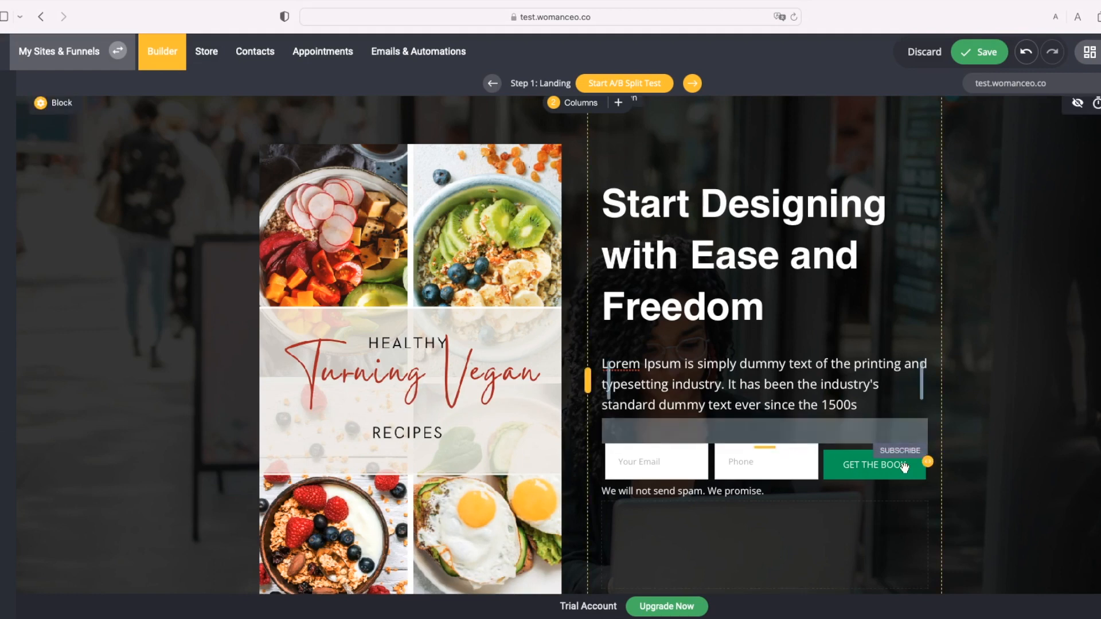
Step: Reselect the signup form and open its Form Styling dialog via the brush icon
click(856, 466)
click(710, 430)
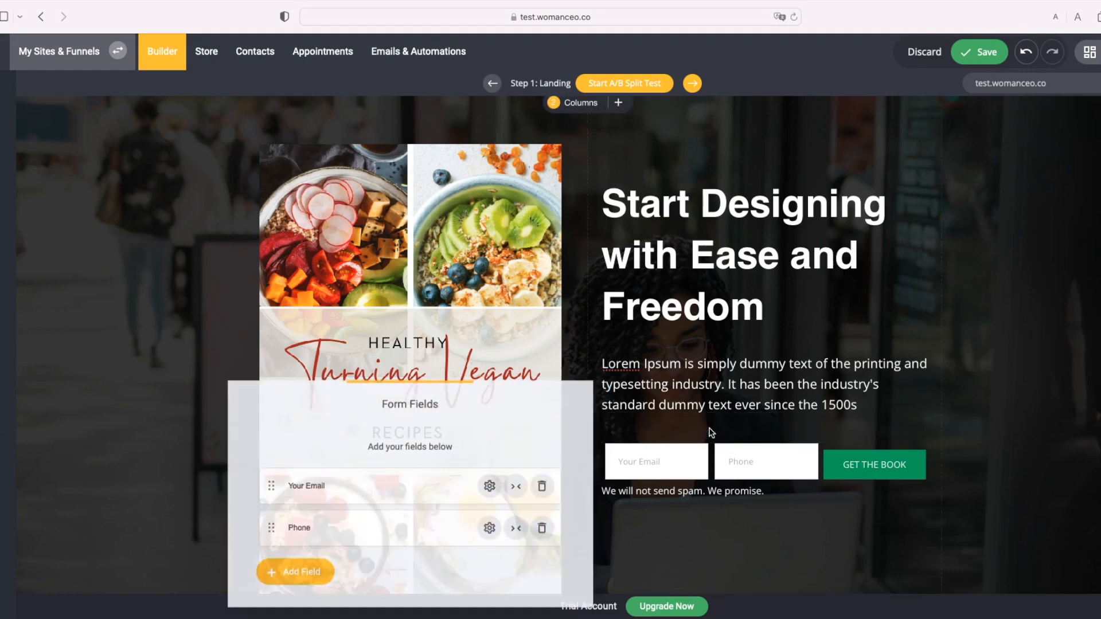
click(843, 473)
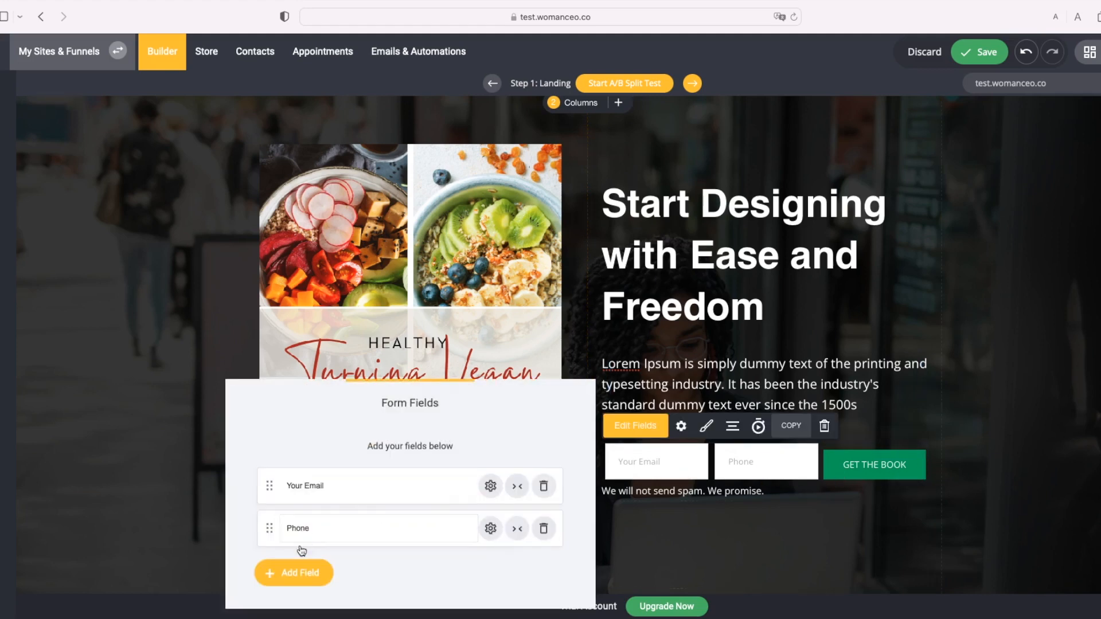
click(707, 426)
click(686, 459)
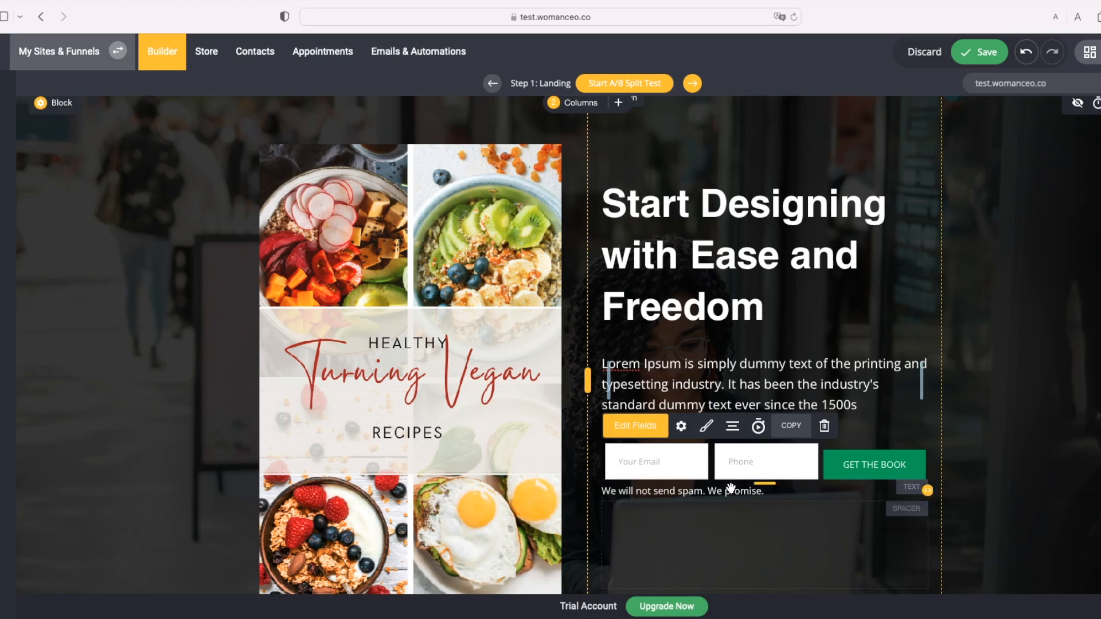
scroll(731, 476, down, 3)
scroll(746, 400, down, 1)
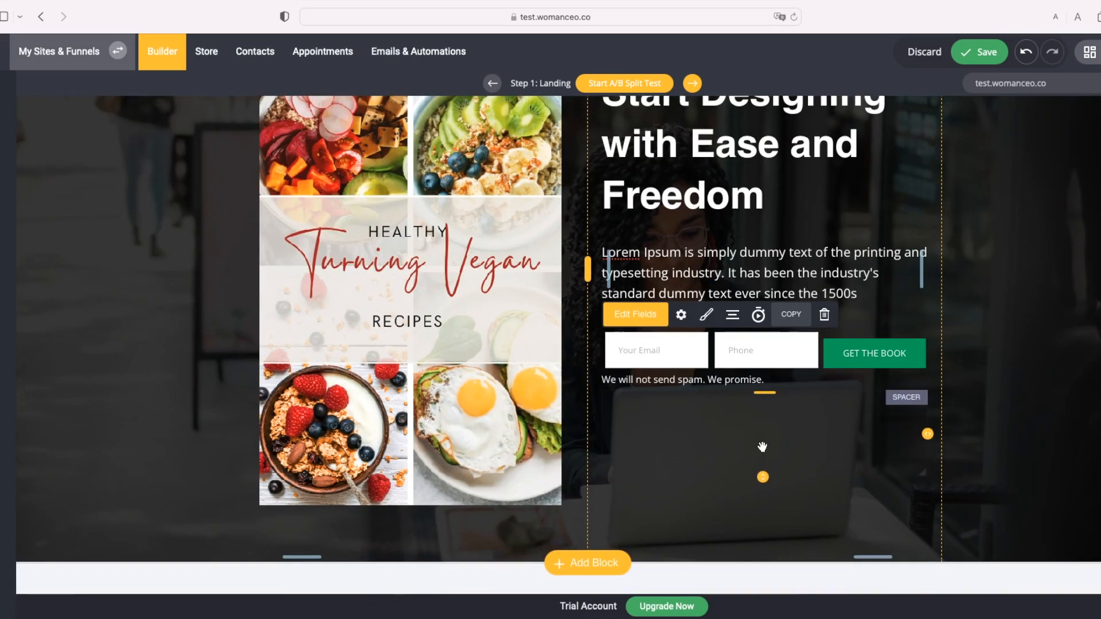
click(708, 314)
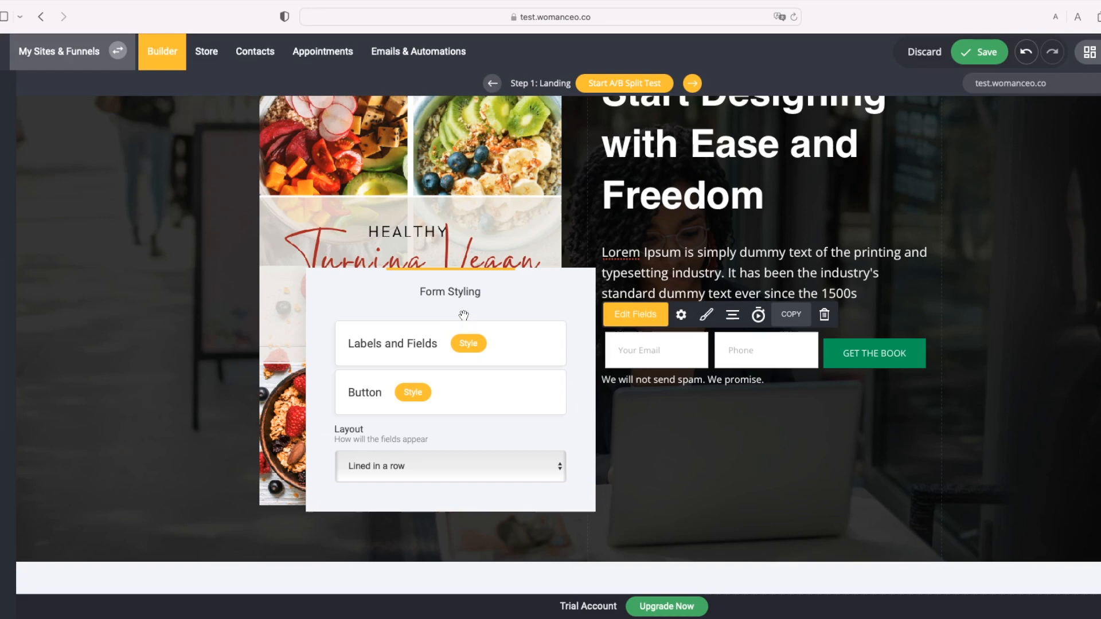
Step: Make the GET THE BOOK button orange in its Button Settings
click(413, 396)
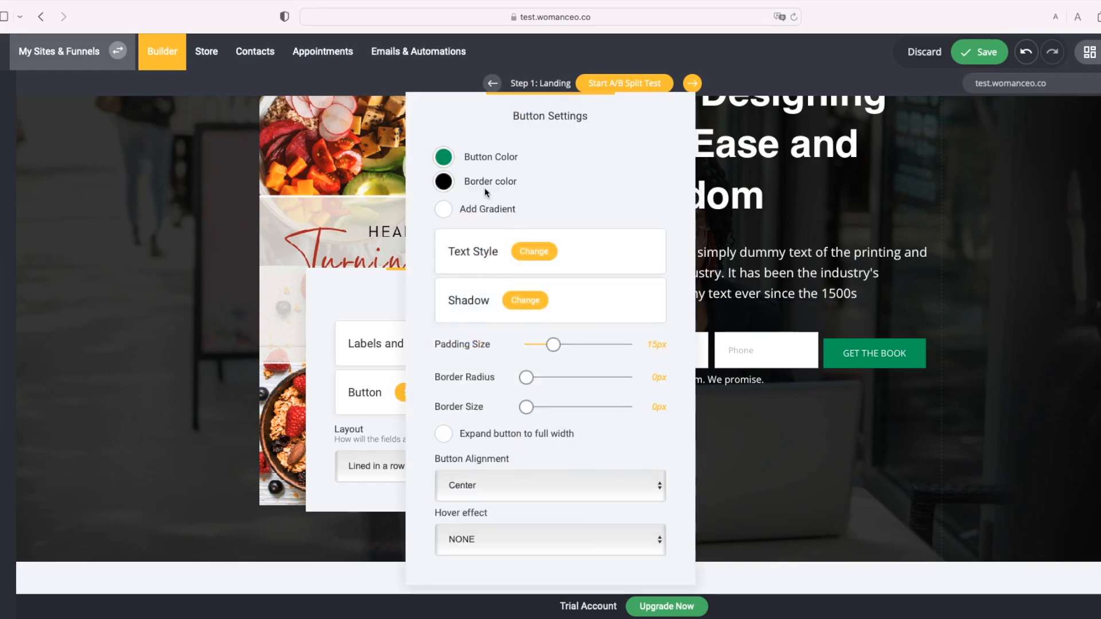
click(448, 161)
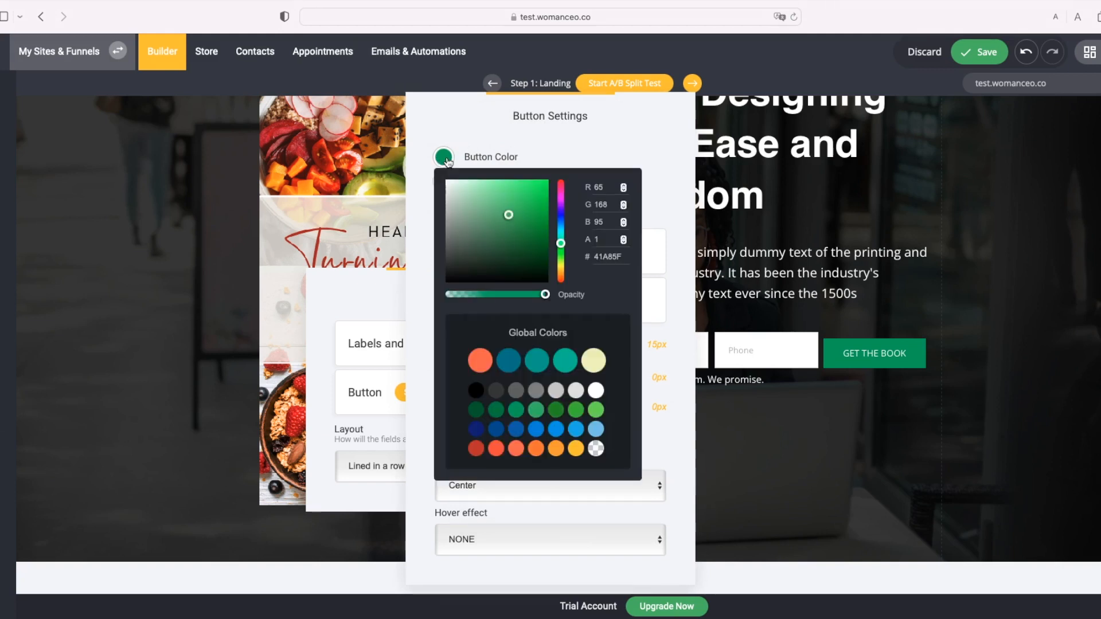
click(480, 361)
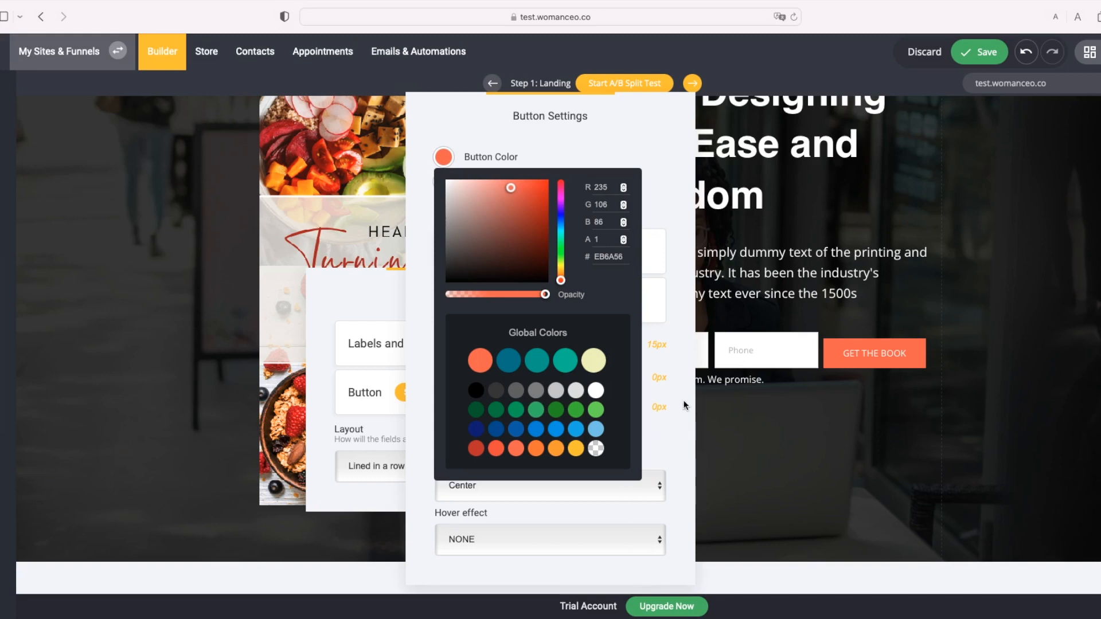
click(678, 422)
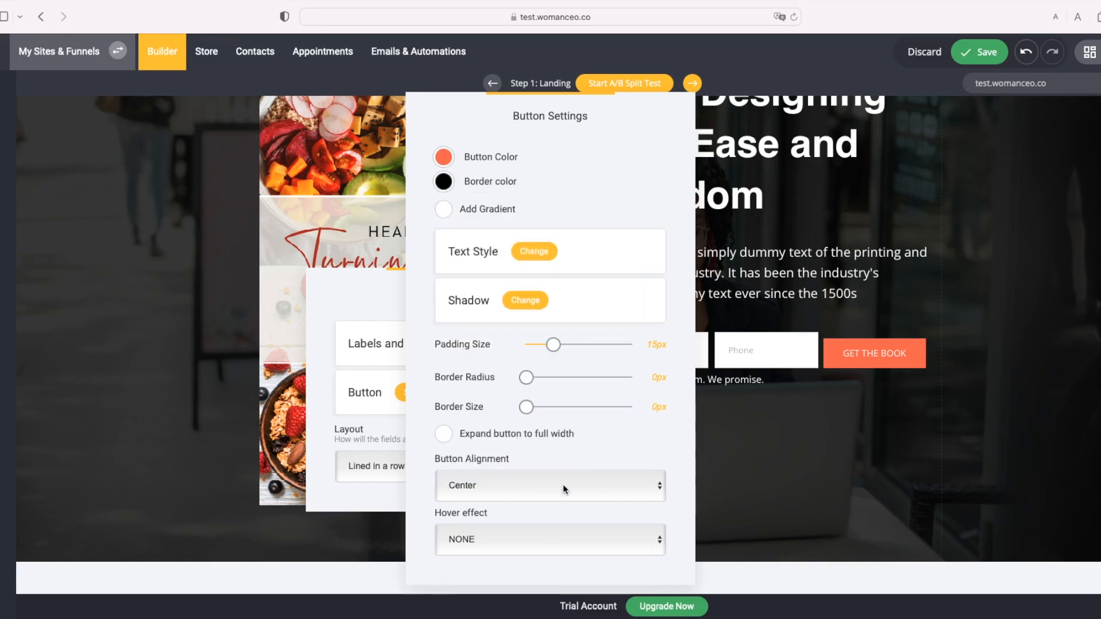
click(546, 435)
click(545, 435)
Step: Set the button's hover effect to Grow
click(654, 540)
click(649, 524)
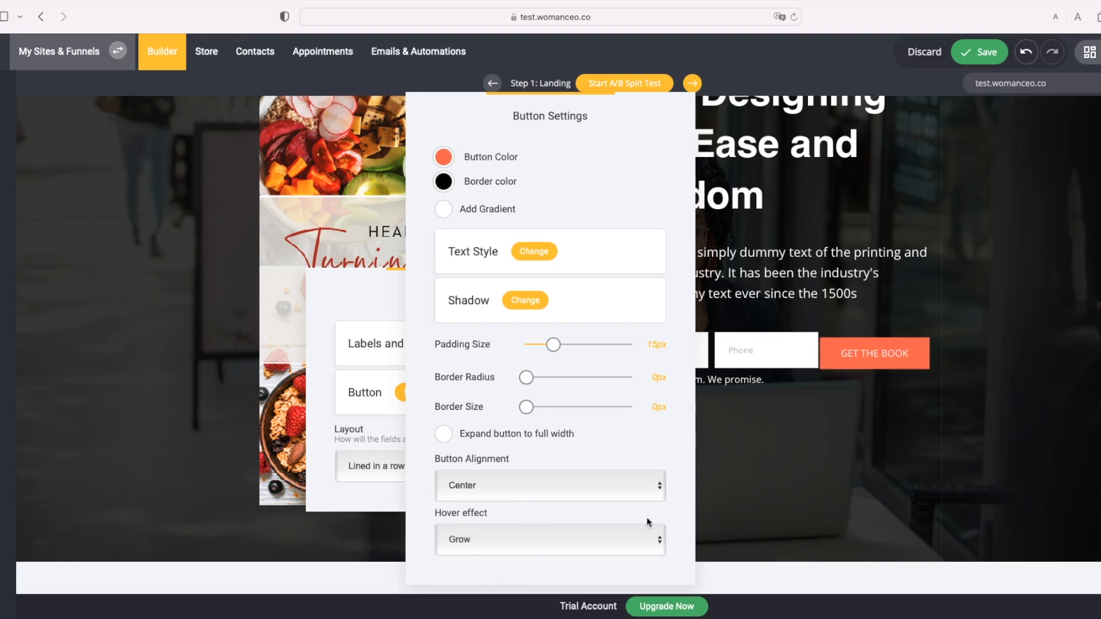
click(574, 546)
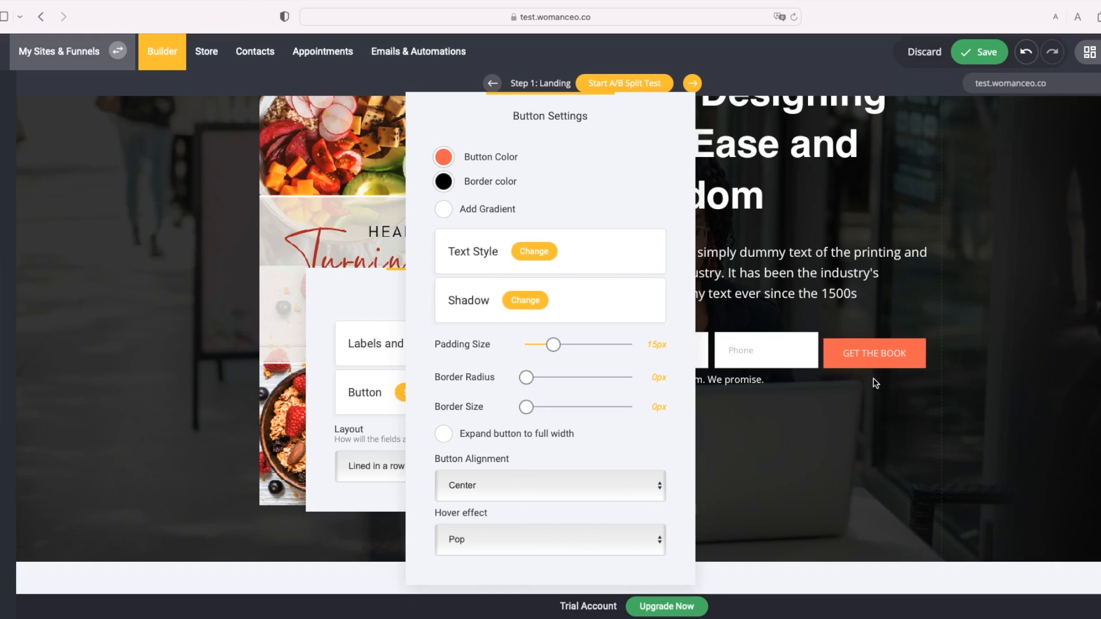
click(523, 519)
Step: Round the button corners to 9px and add a 4px border, keeping normal width
mouse_move(535, 380)
mouse_down()
mouse_move(544, 382)
mouse_move(519, 379)
mouse_up()
drag(526, 377, 545, 382)
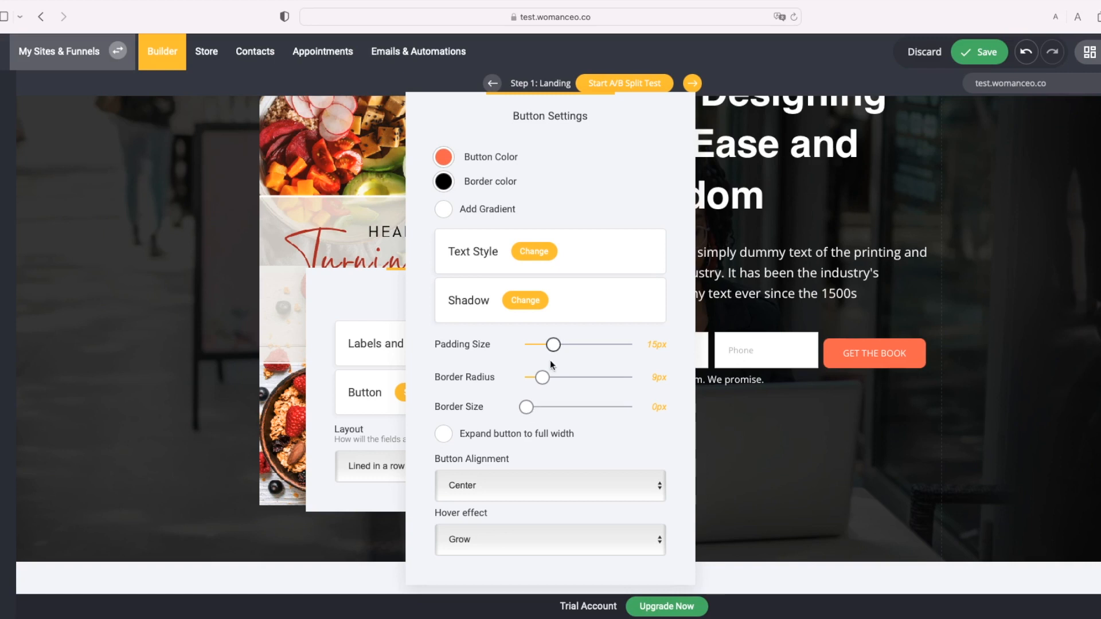
mouse_move(526, 407)
mouse_down()
mouse_move(549, 411)
mouse_move(526, 411)
mouse_up()
click(445, 435)
click(450, 448)
click(449, 445)
click(807, 435)
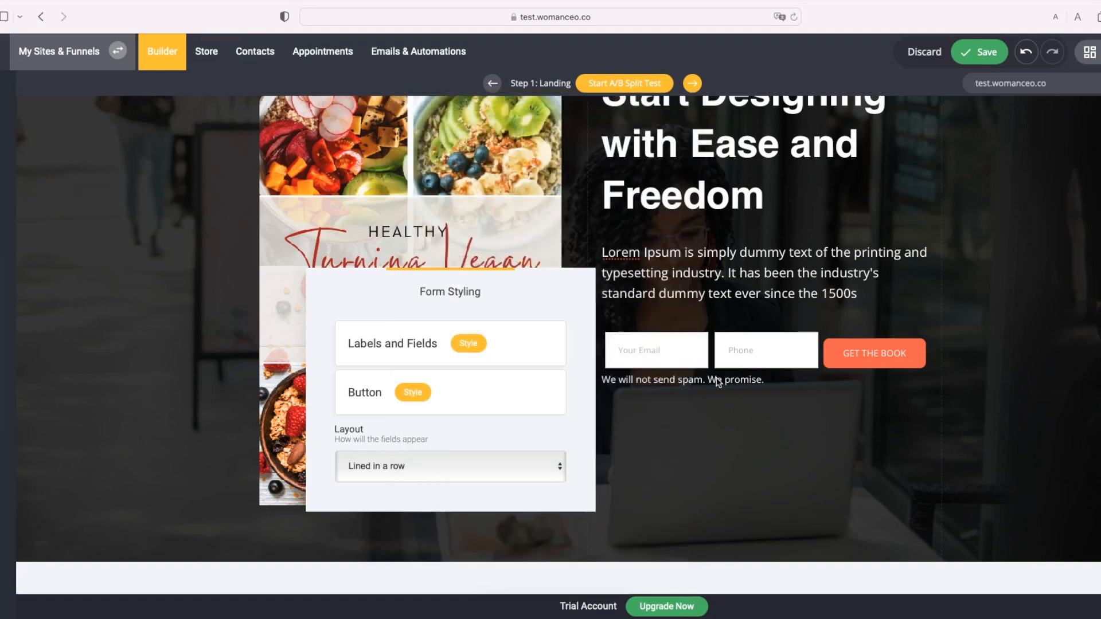
Step: Leave Form Styling and open the signup form's Edit Fields list
click(468, 345)
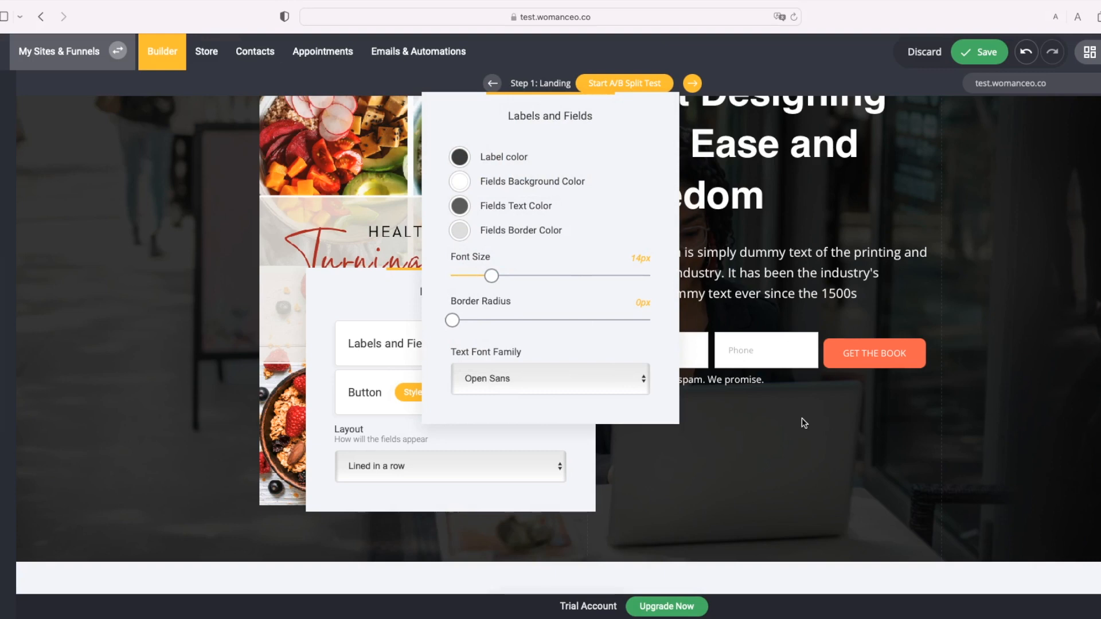
click(743, 412)
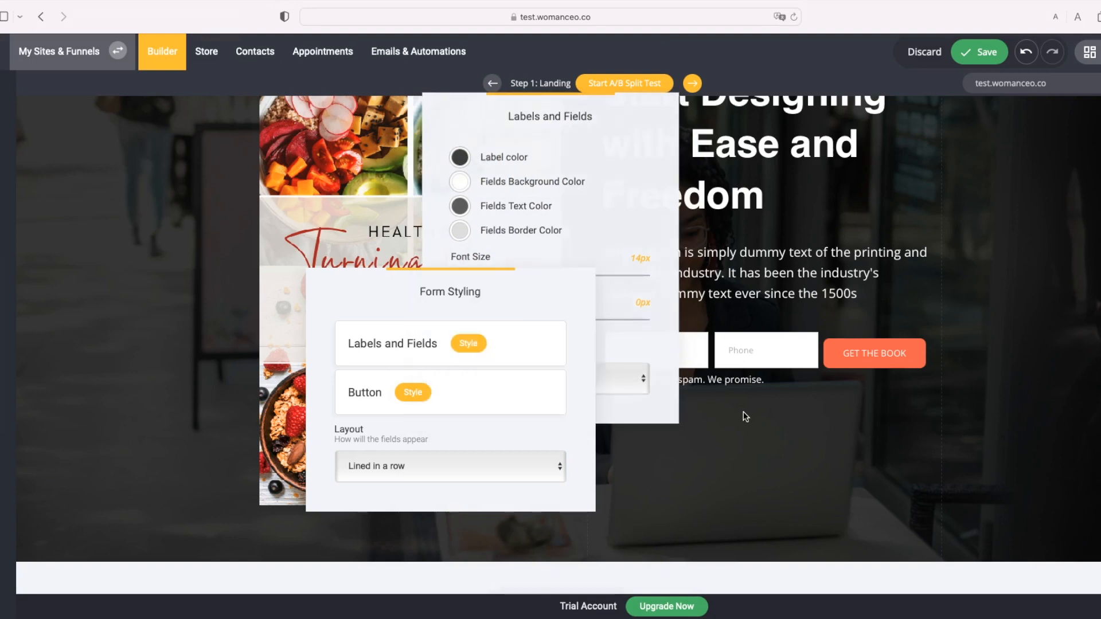
click(760, 350)
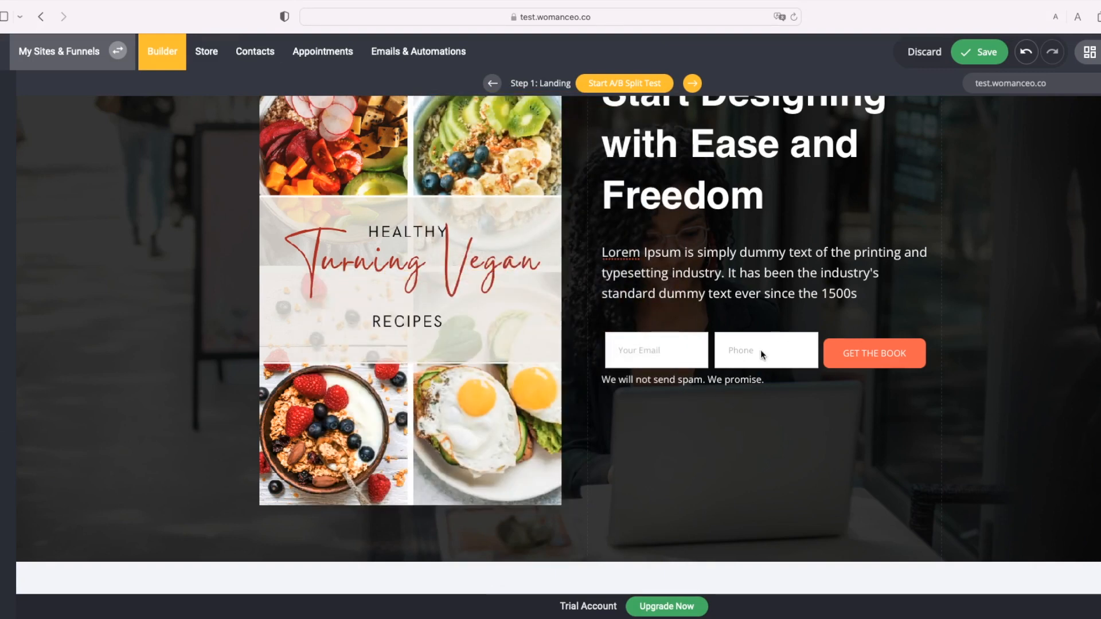
click(615, 315)
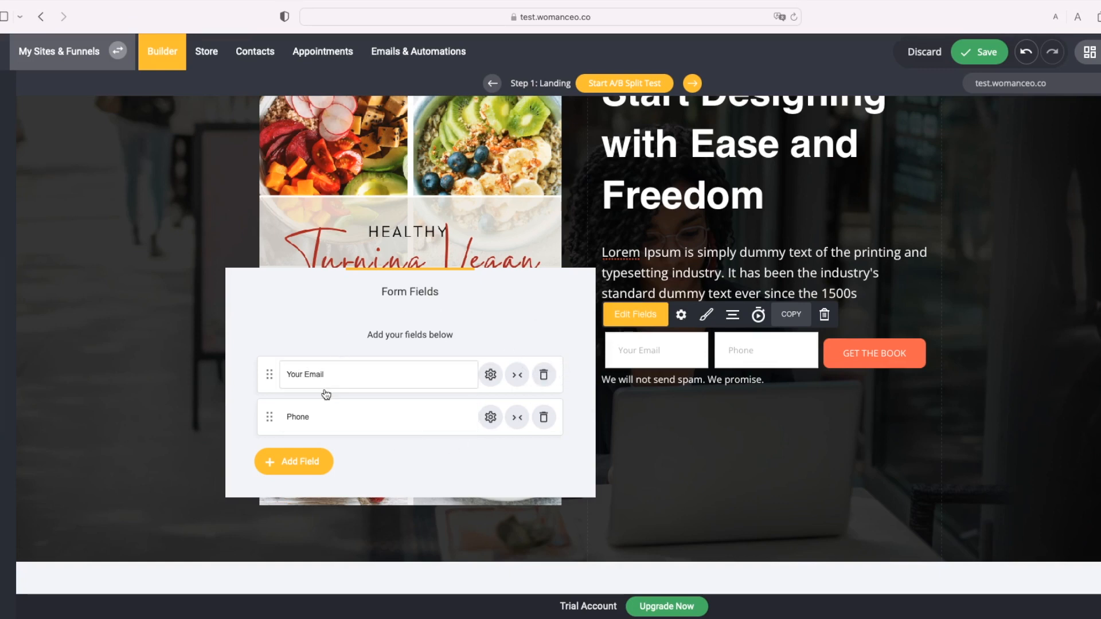
Step: Delete the Phone field from the signup form, confirming with OK
click(545, 423)
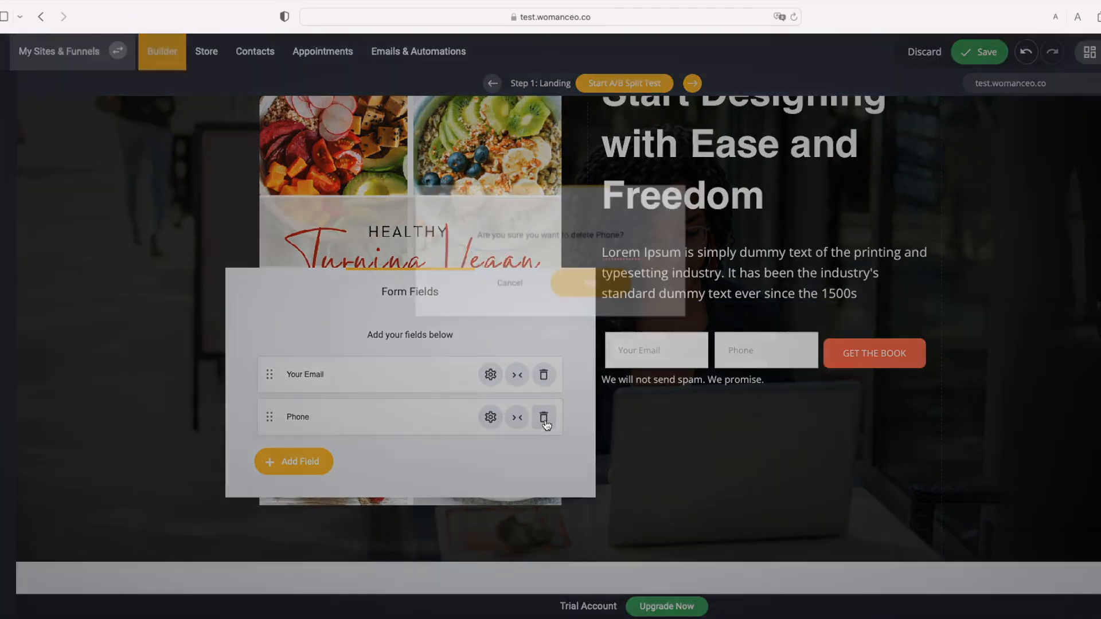
click(612, 285)
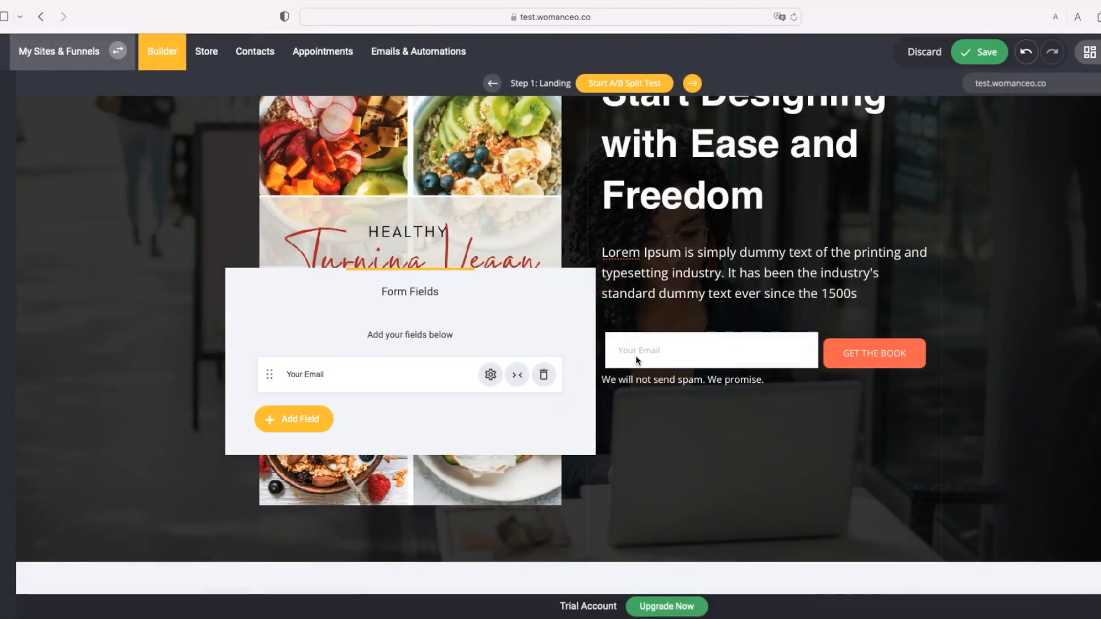
click(677, 315)
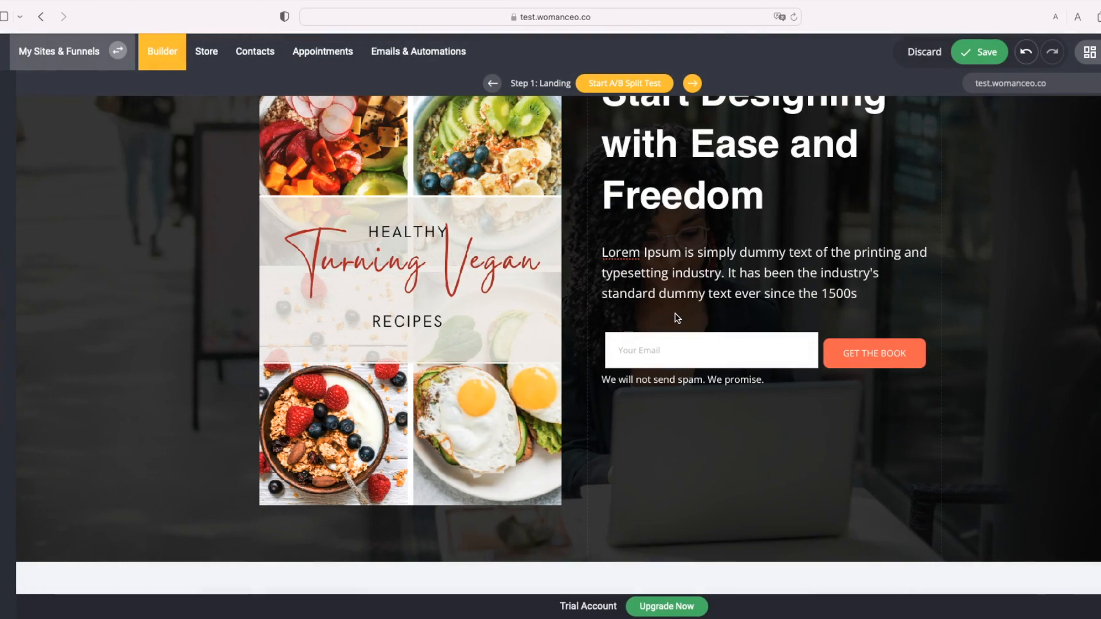
scroll(684, 316, up, 1)
scroll(682, 317, up, 2)
click(710, 263)
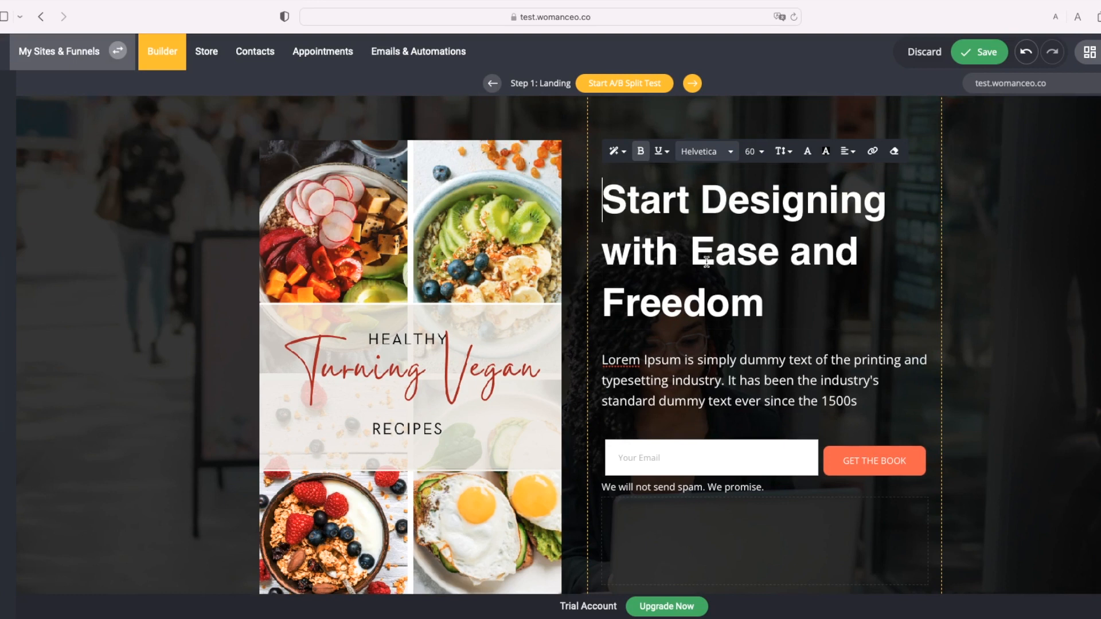
Step: Rewrite the hero headline as '"Healthy Recipes" for Turning Vegan' and open Website Preview
drag(769, 295, 617, 210)
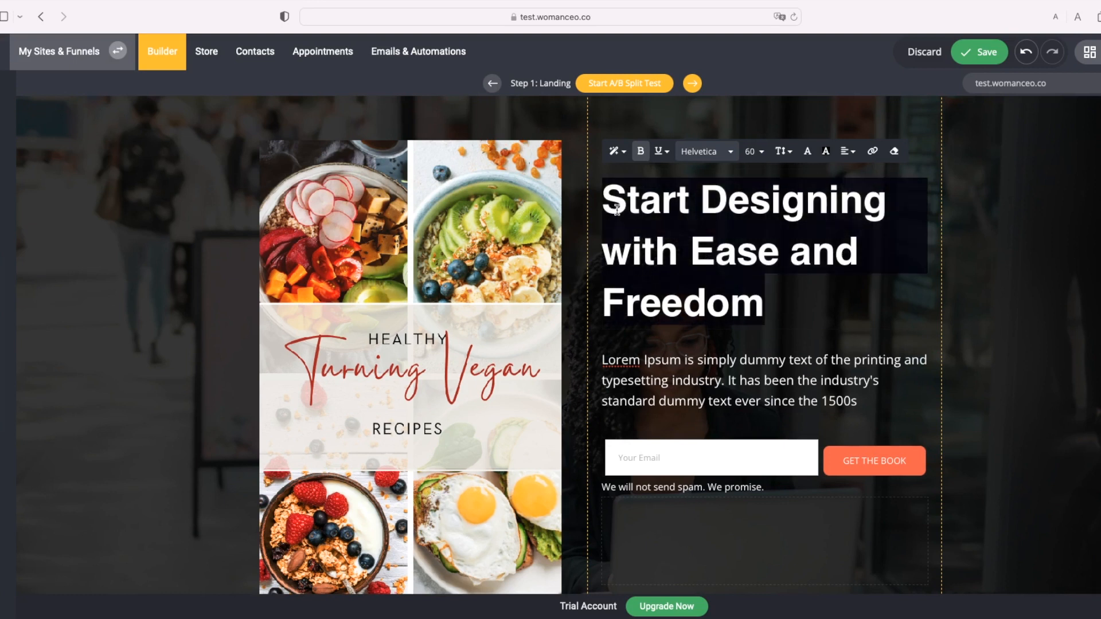
text(Healthy T)
key(BackSpace)
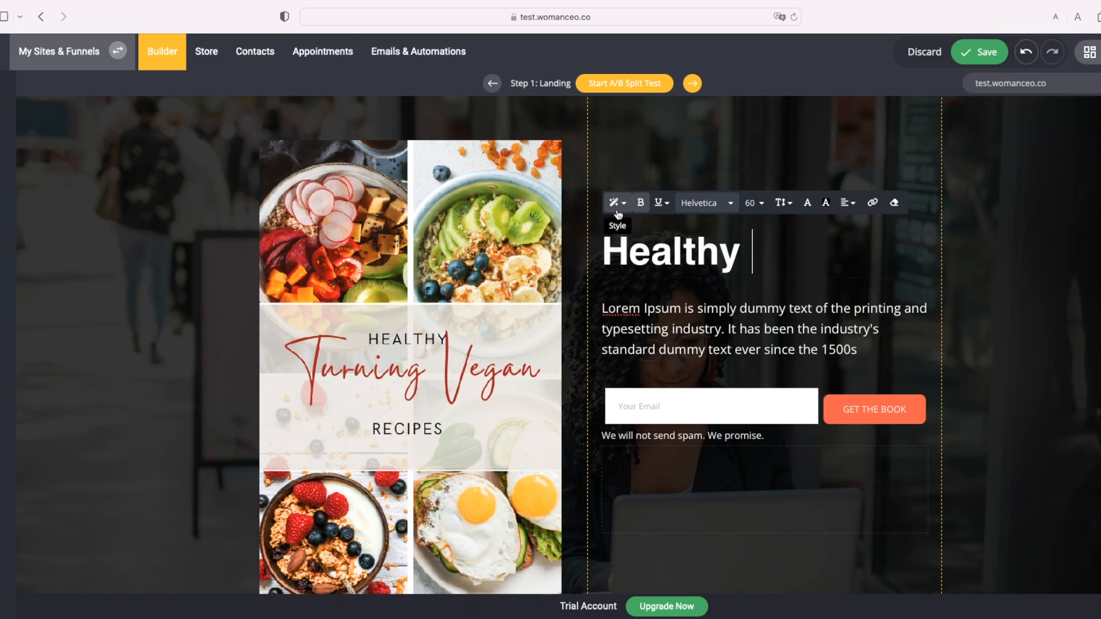
key(BackSpace)
key(BackSpace)
key(BackSpace)
key(BackSpace)
key(BackSpace)
key(BackSpace)
key(BackSpace)
key(BackSpace)
text(Turn)
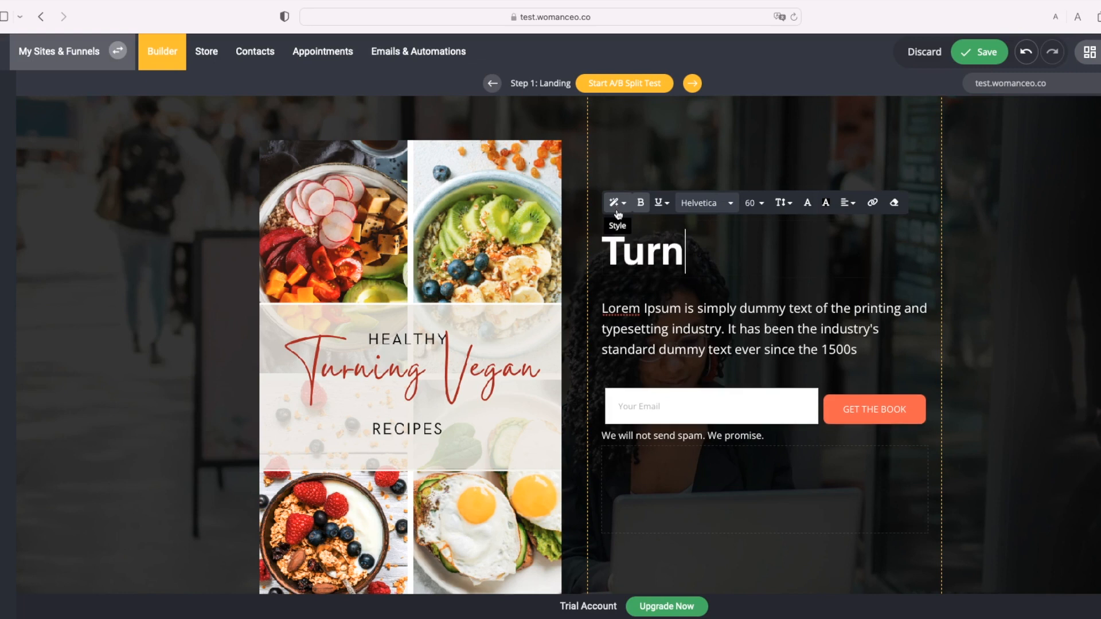
text(ing Veg)
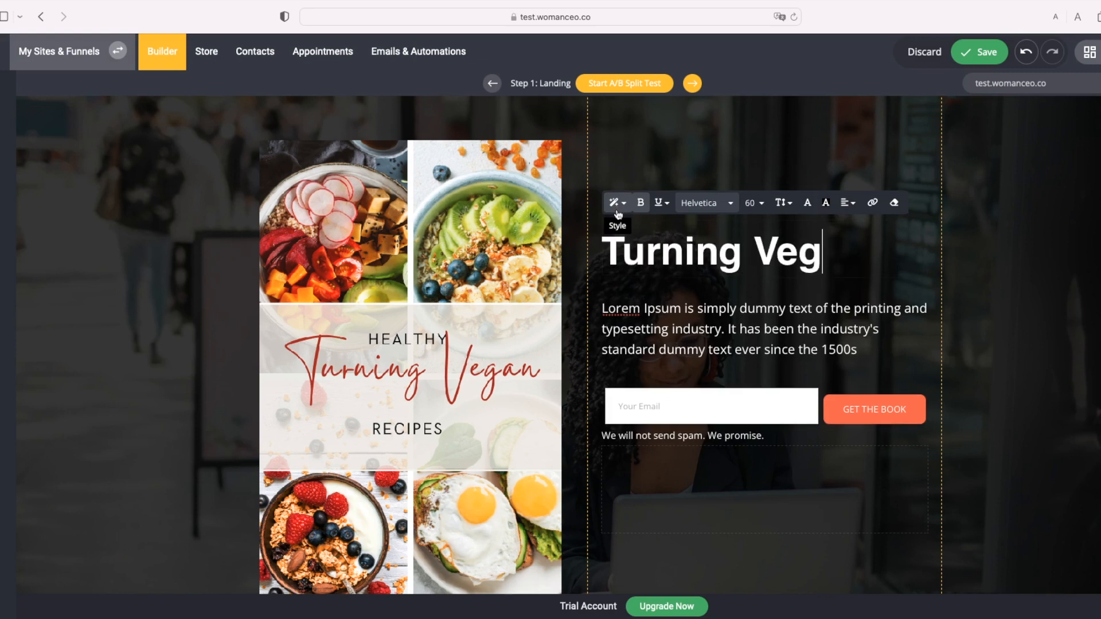
text(an "Healthy Recipes")
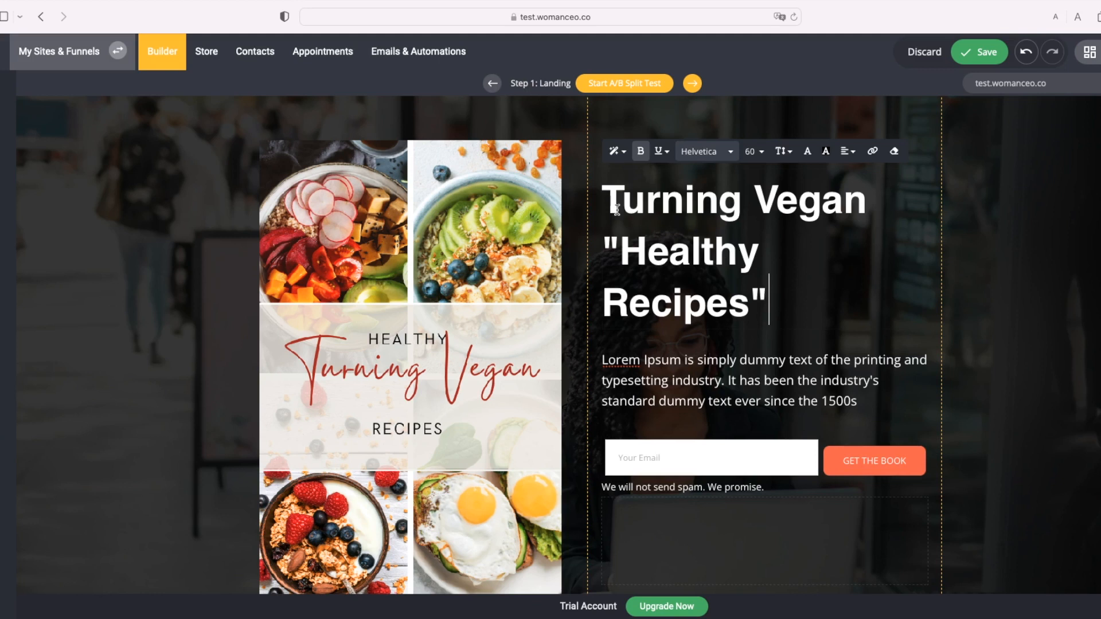
text( for)
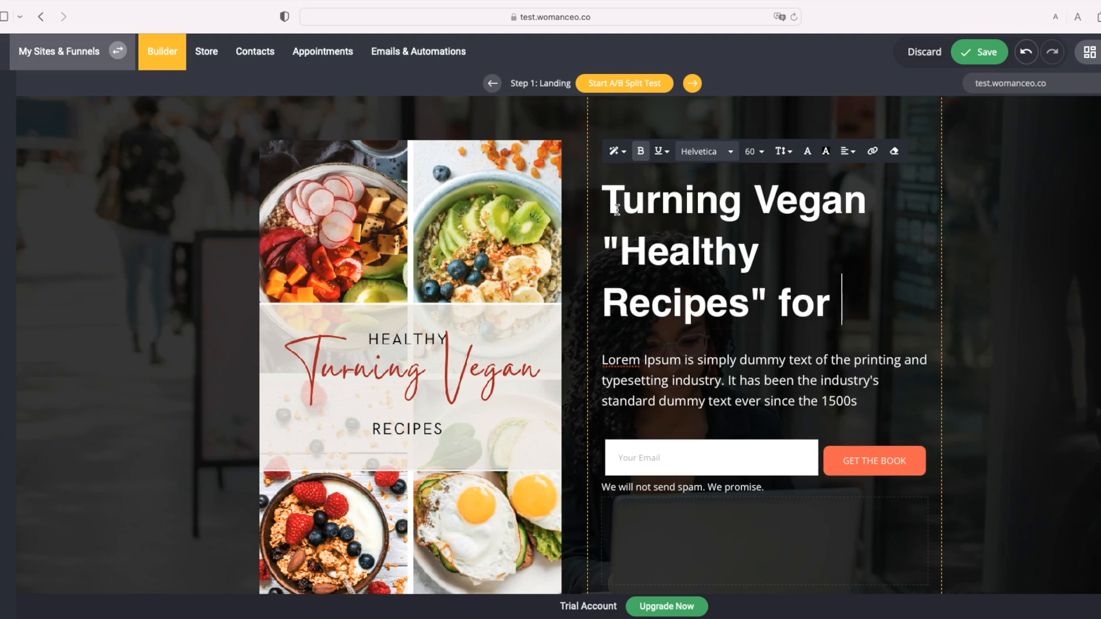
drag(888, 206, 579, 204)
key(ctrl+c)
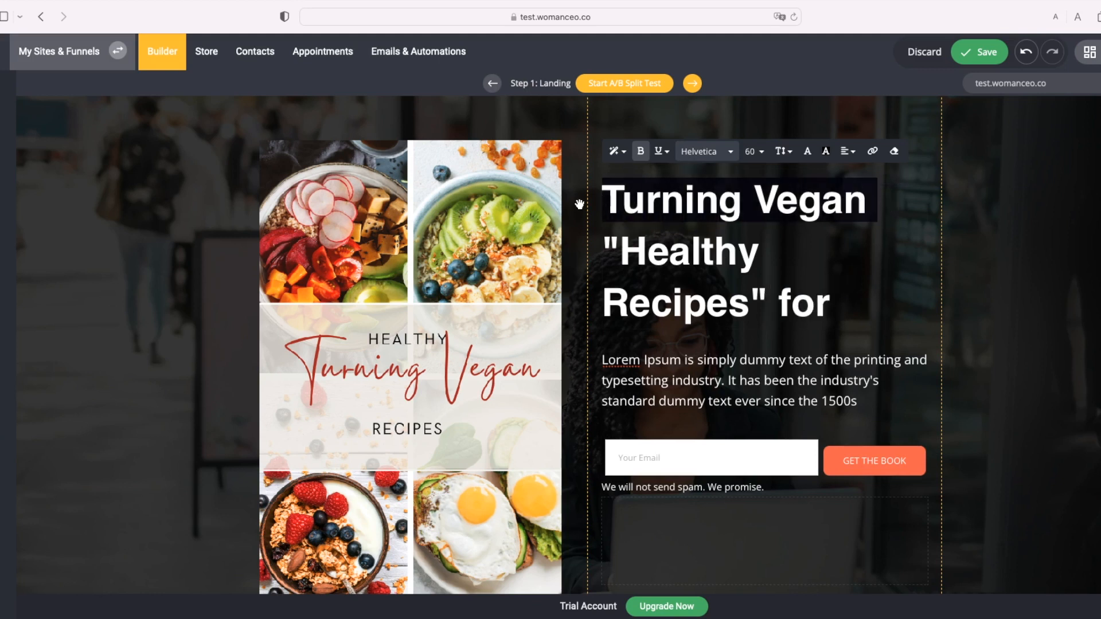
key(BackSpace)
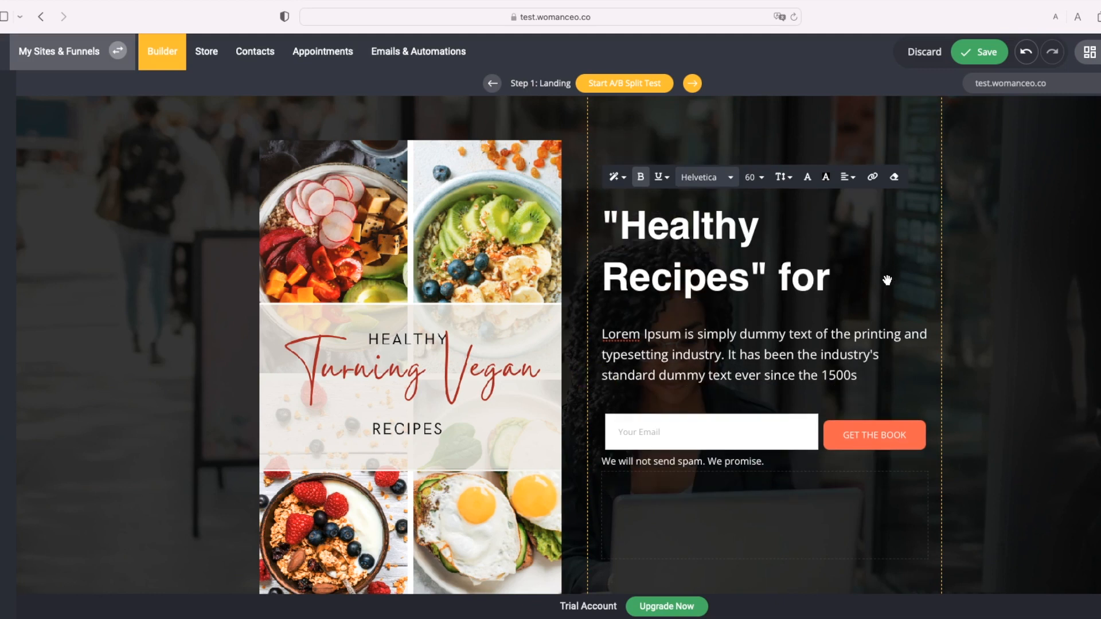
click(845, 285)
key(ctrl+v)
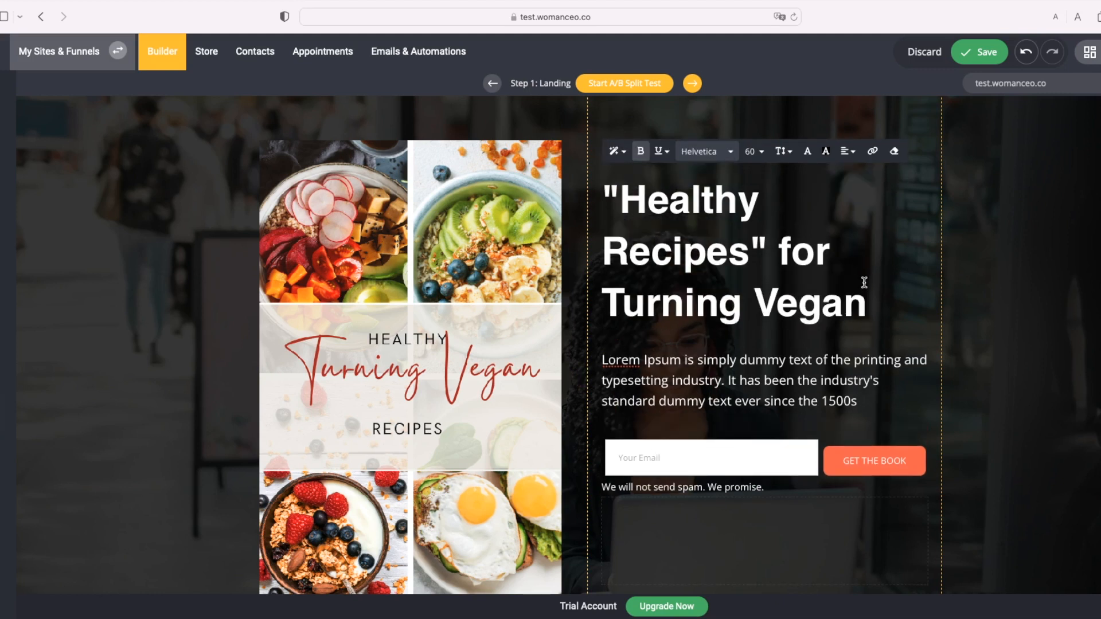
click(160, 415)
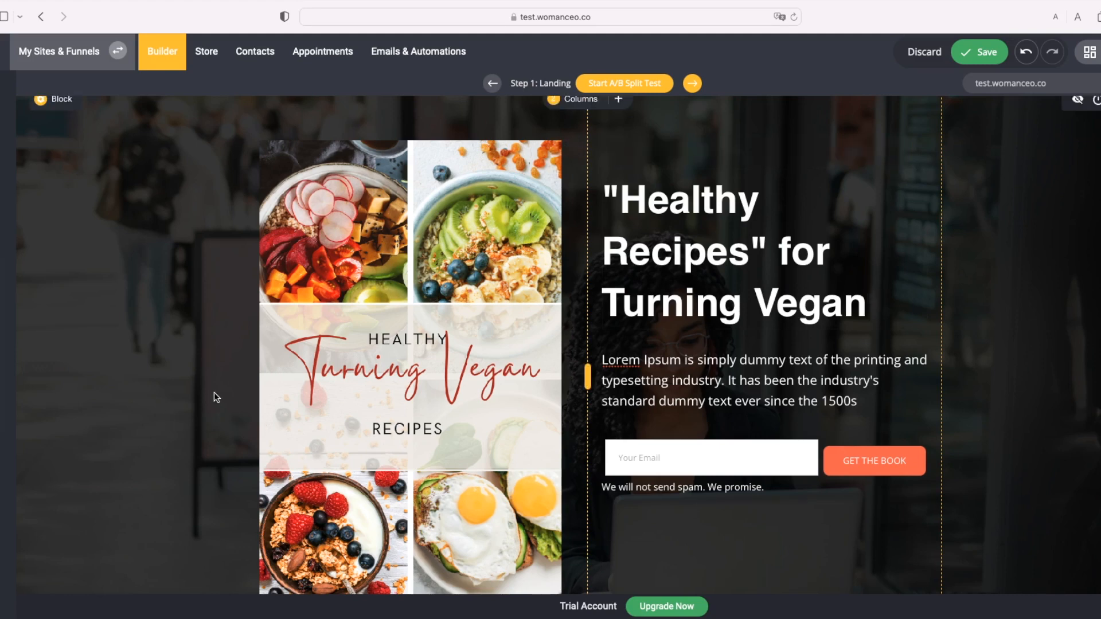
scroll(223, 396, down, 2)
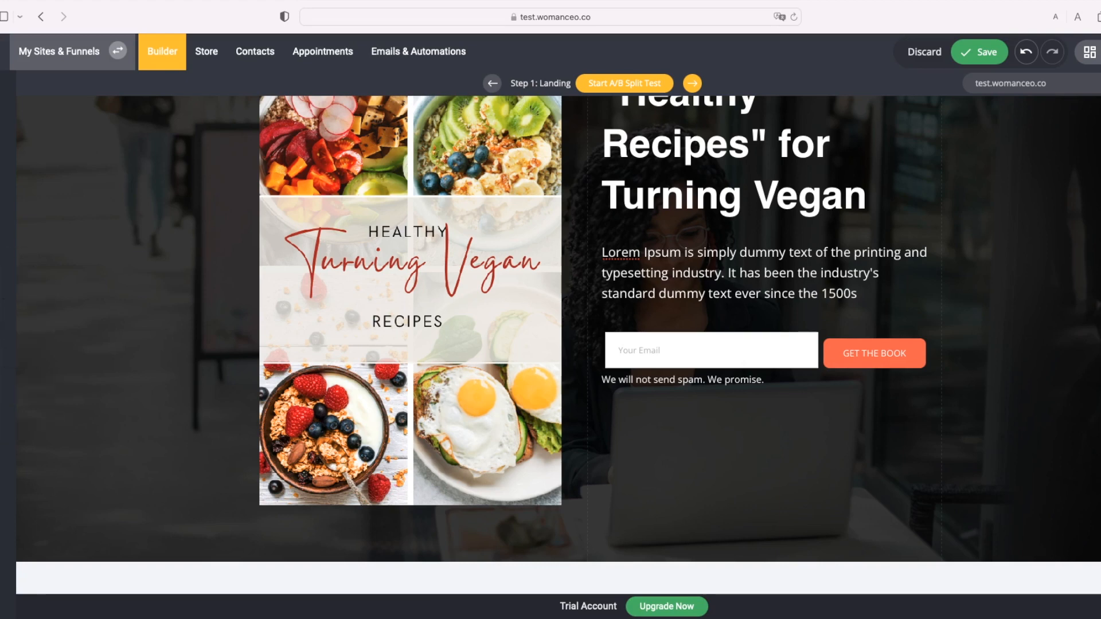
click(4, 434)
Step: Save the landing page and check the new headline and email-only form in preview
click(969, 55)
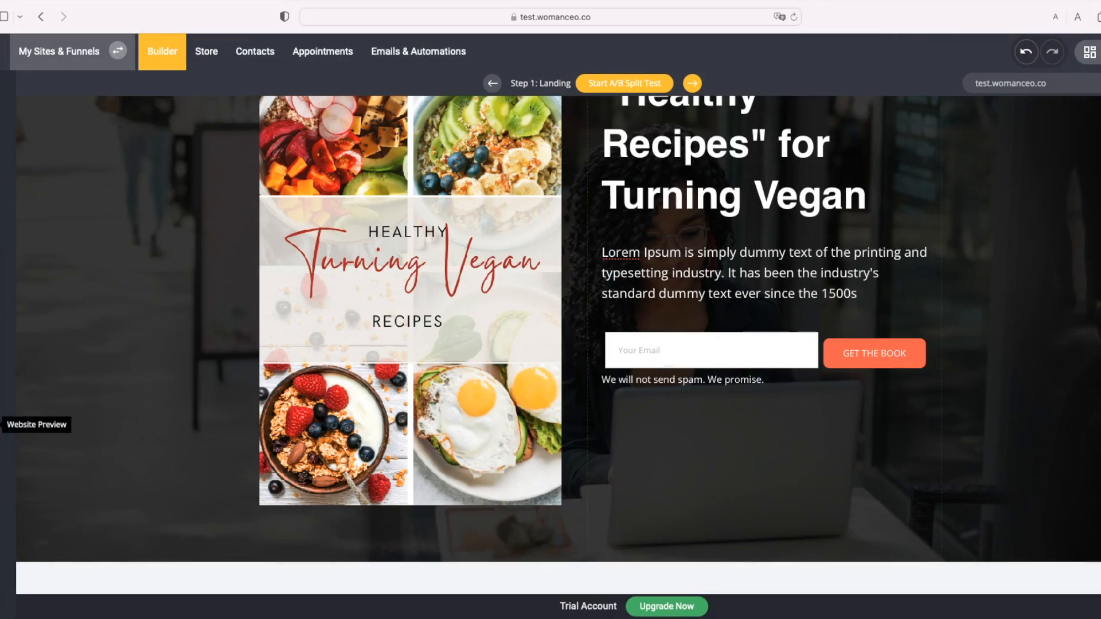
click(6, 424)
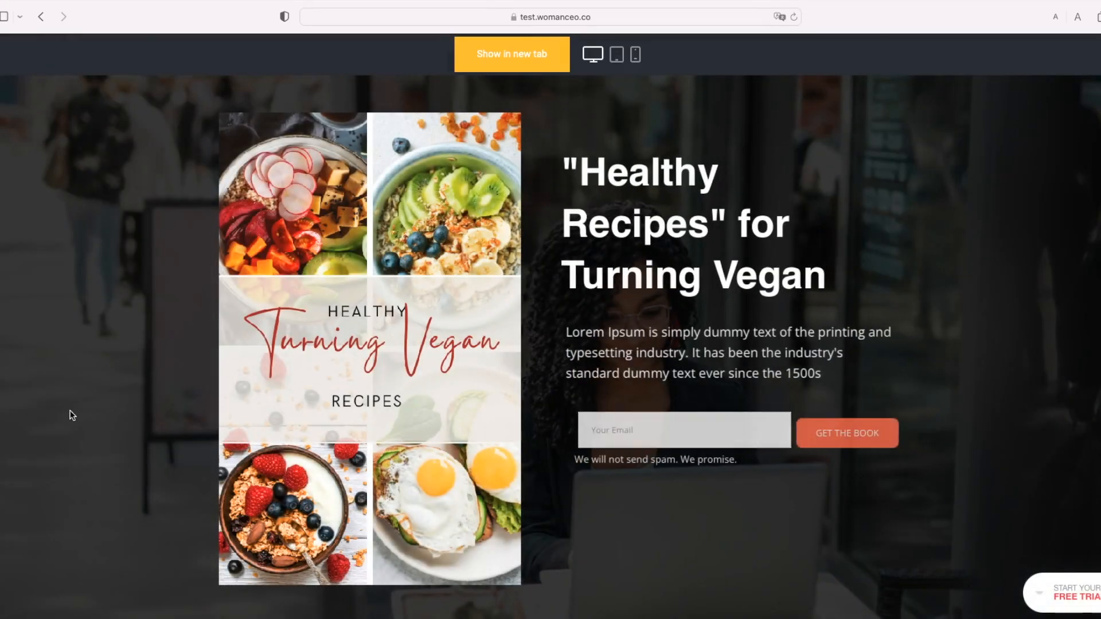
scroll(138, 424, down, 1)
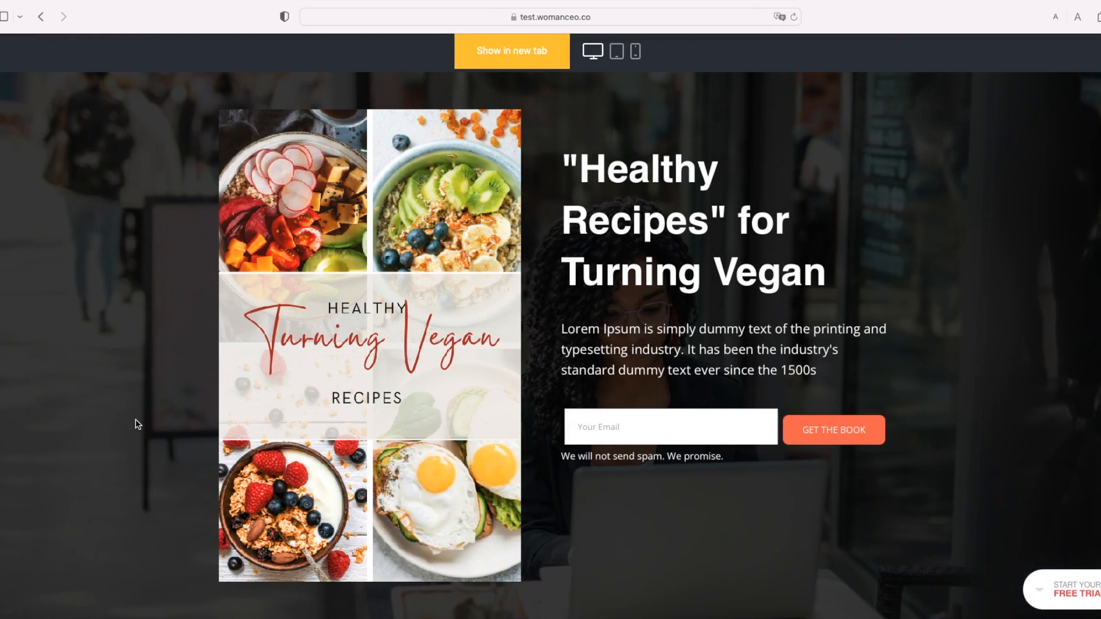
scroll(135, 418, up, 1)
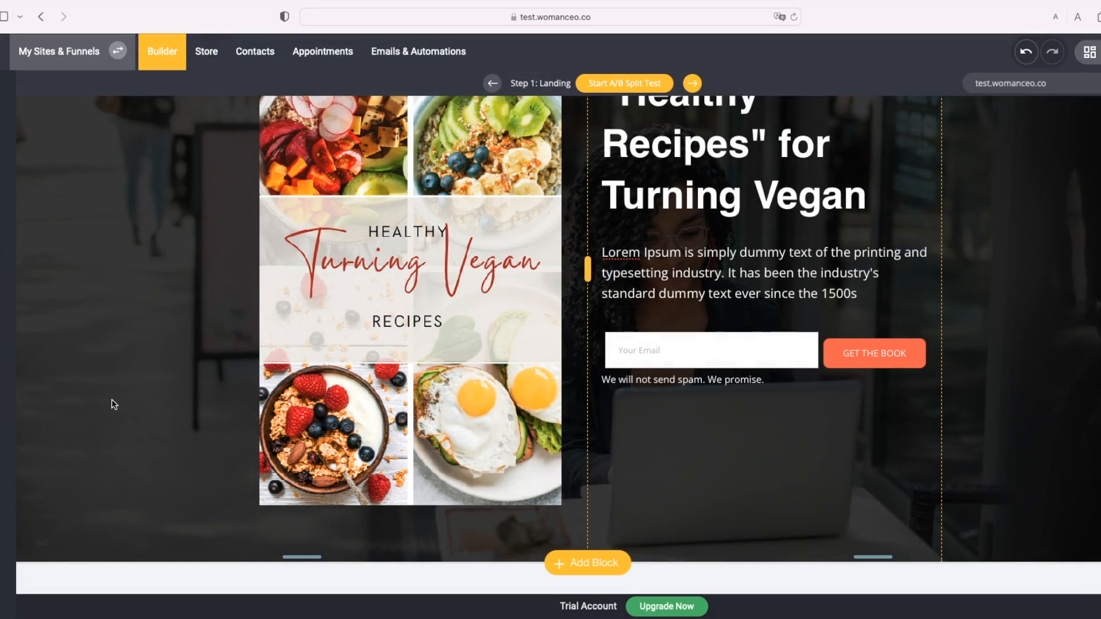
Step: Apply a teal-orange gradient overlay in the hero block's container settings
scroll(158, 367, up, 2)
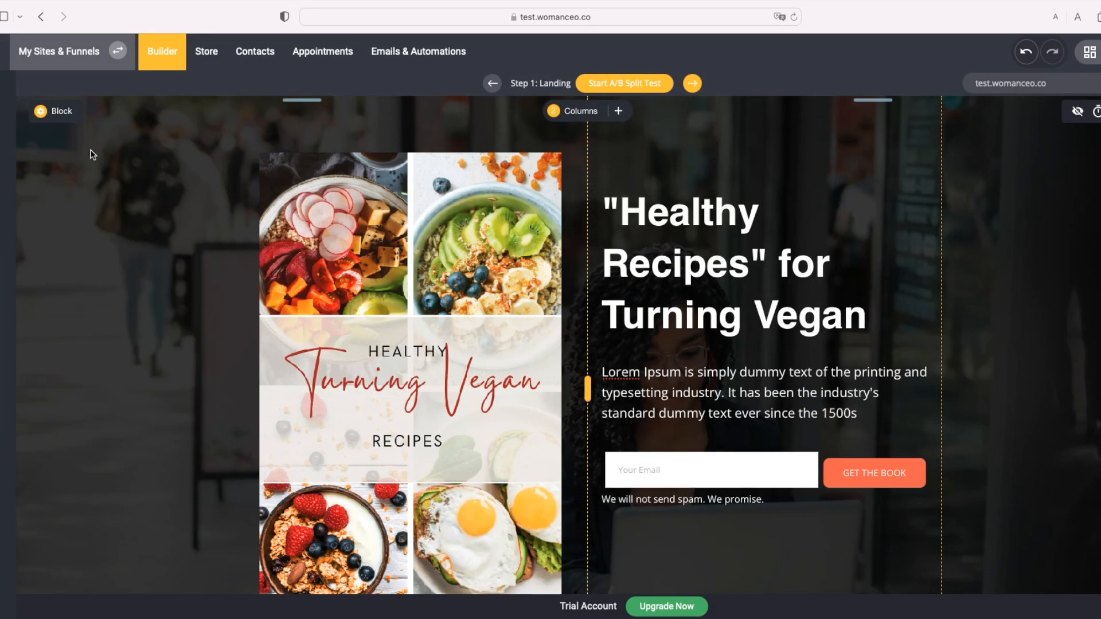
click(62, 111)
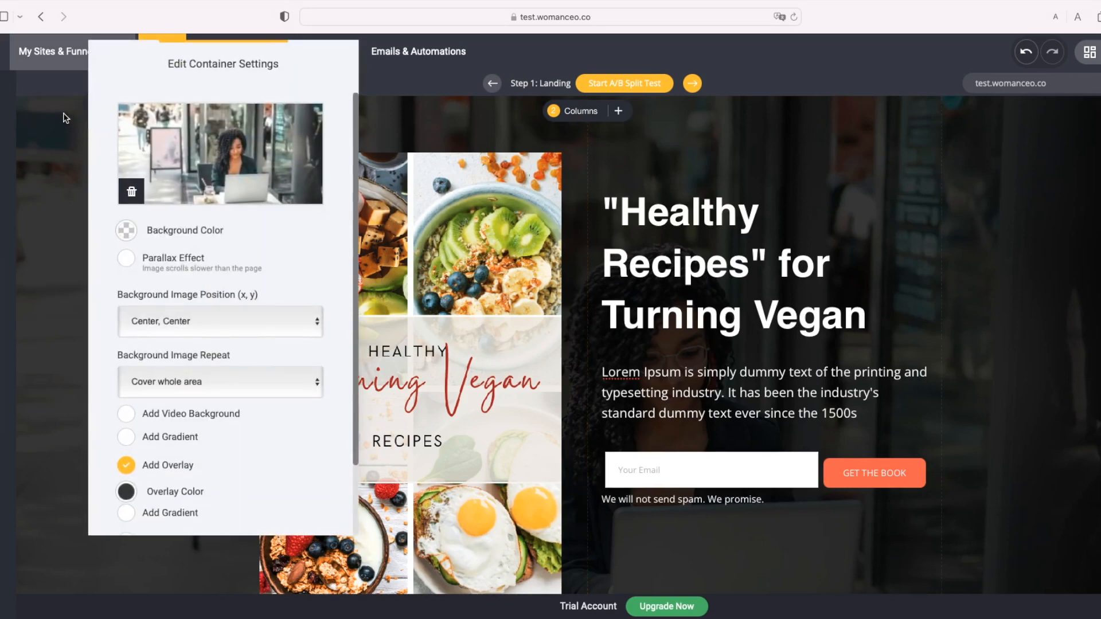
scroll(255, 322, down, 2)
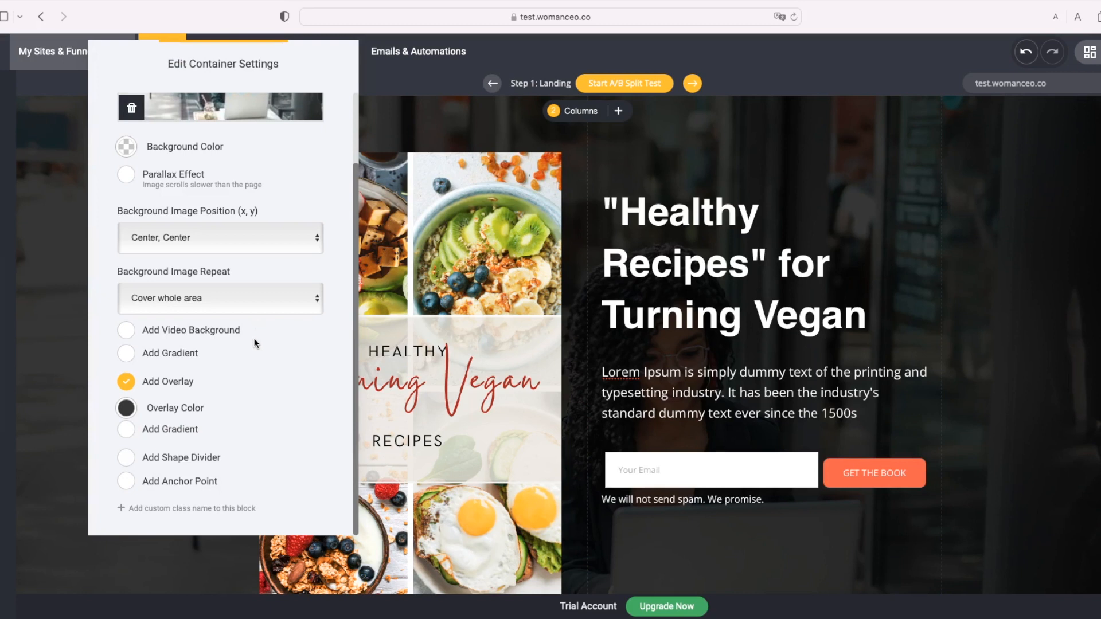
click(158, 465)
click(158, 464)
click(129, 433)
click(129, 432)
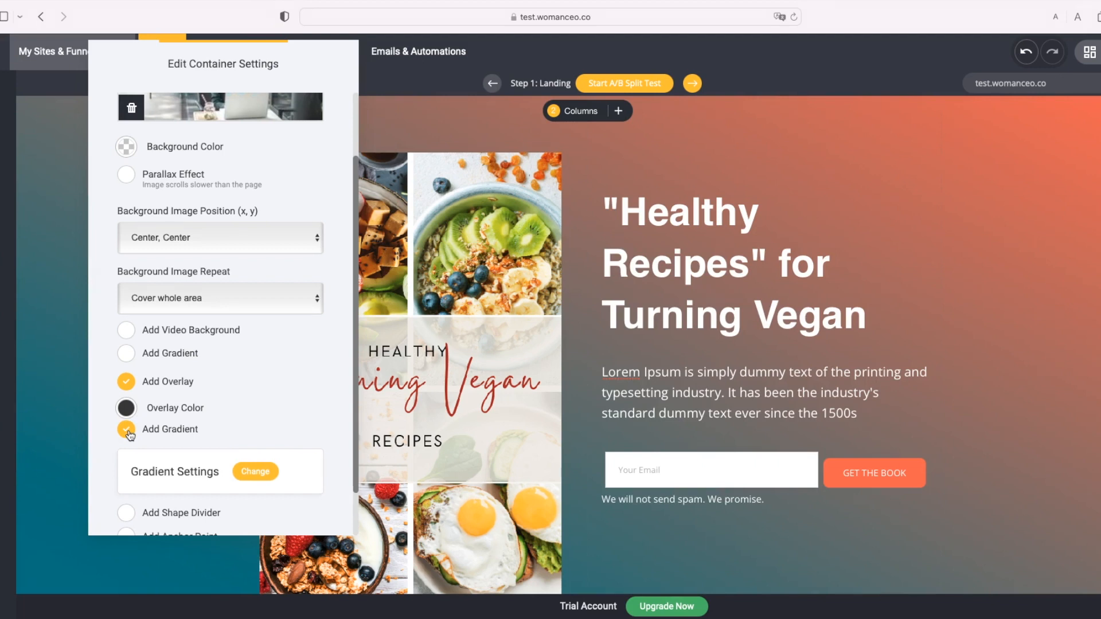
Step: Turn on a Curve shape divider at the bottom of the hero, then close the settings
scroll(130, 435, down, 2)
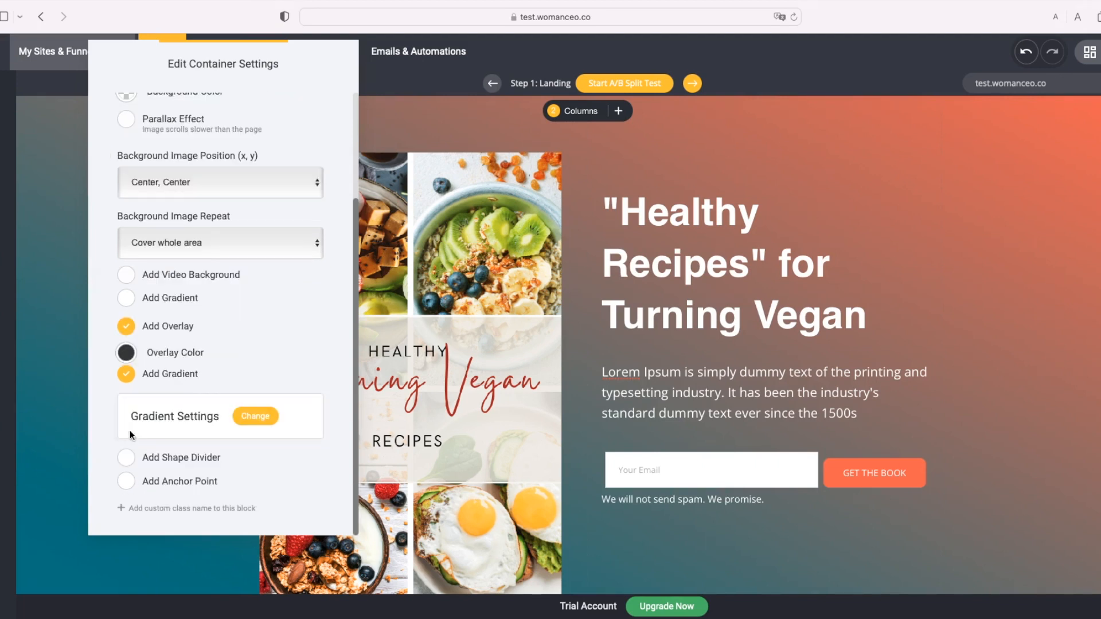
click(128, 461)
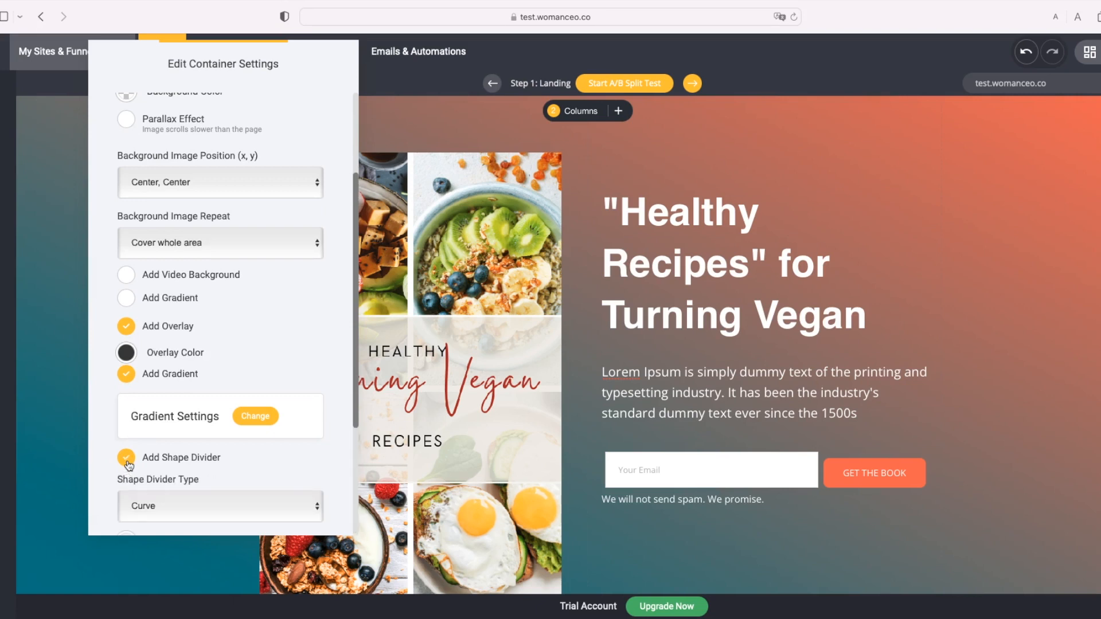
scroll(206, 456, down, 3)
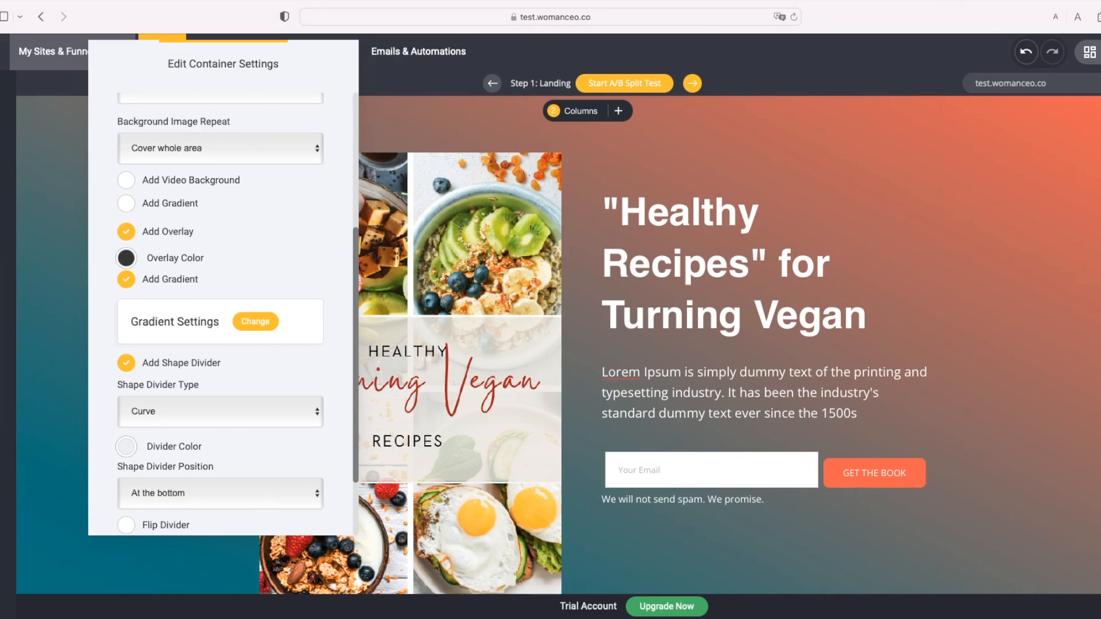
click(1050, 273)
scroll(1052, 271, down, 2)
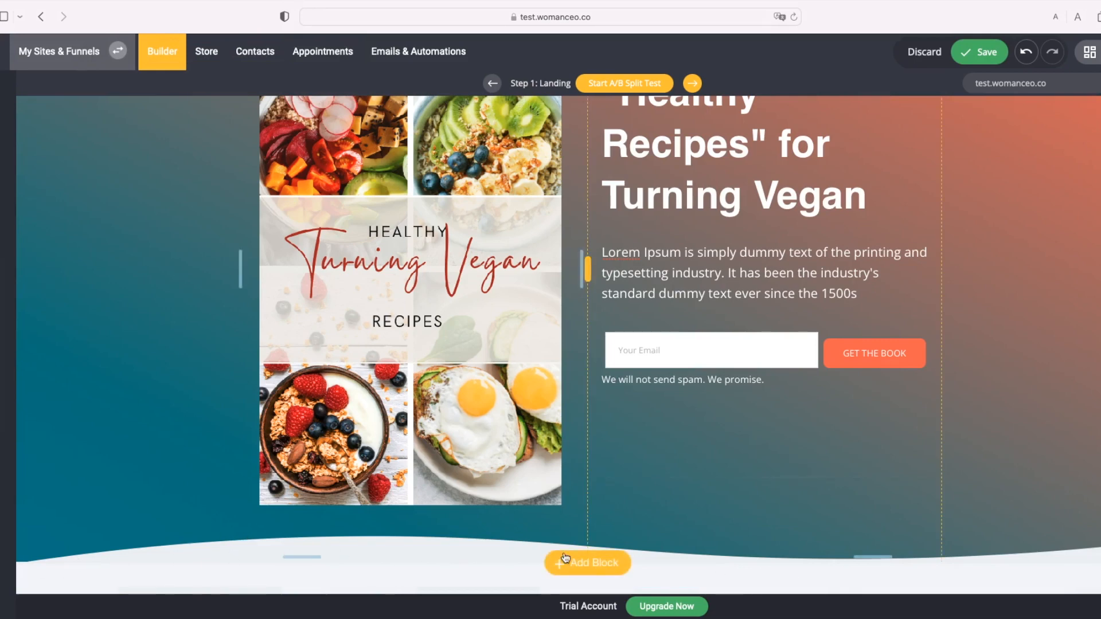
Step: Switch the hero's shape divider to Curve with opacity and view the result
scroll(146, 242, up, 3)
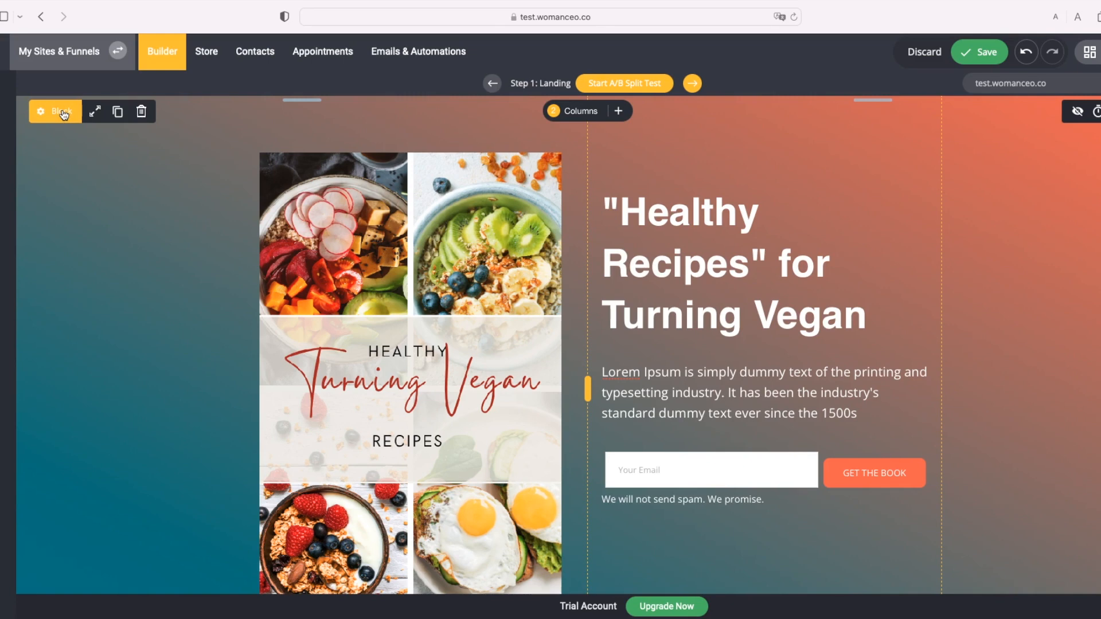
click(63, 113)
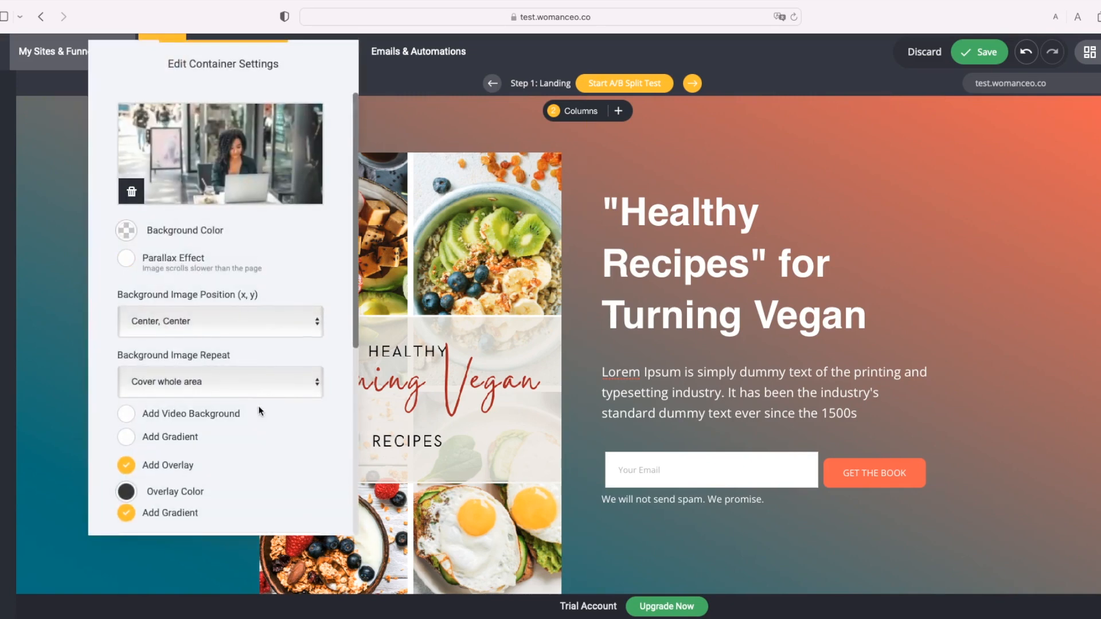
scroll(260, 411, down, 5)
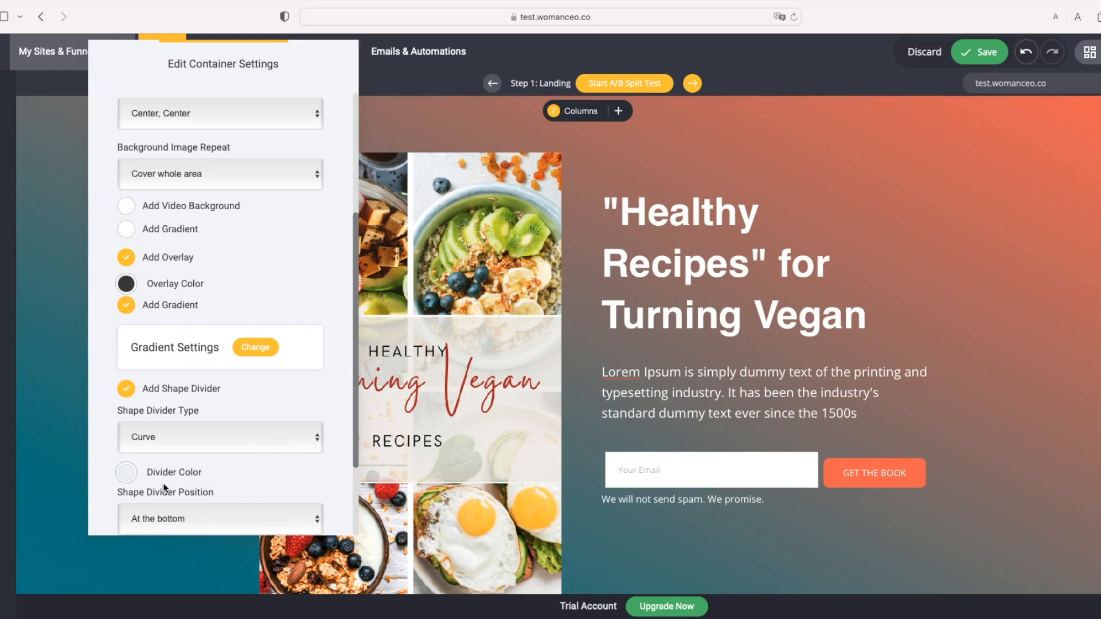
key(Down)
key(Escape)
scroll(558, 344, down, 2)
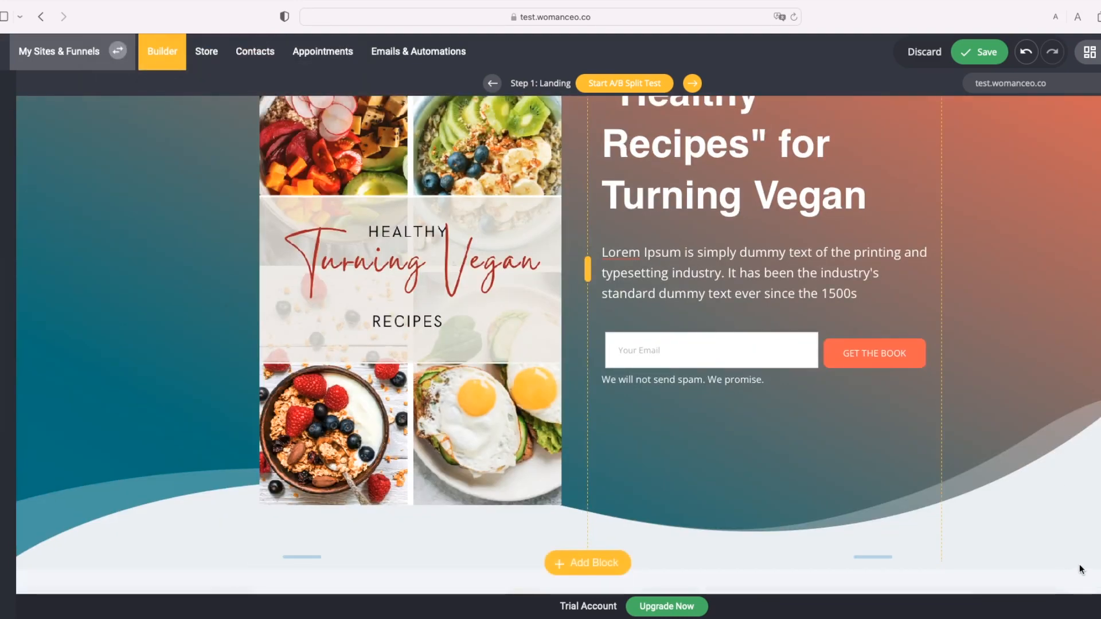
scroll(1082, 569, up, 2)
Step: Change the hero's divider style to Brush 2 and check it
click(63, 112)
scroll(287, 387, down, 5)
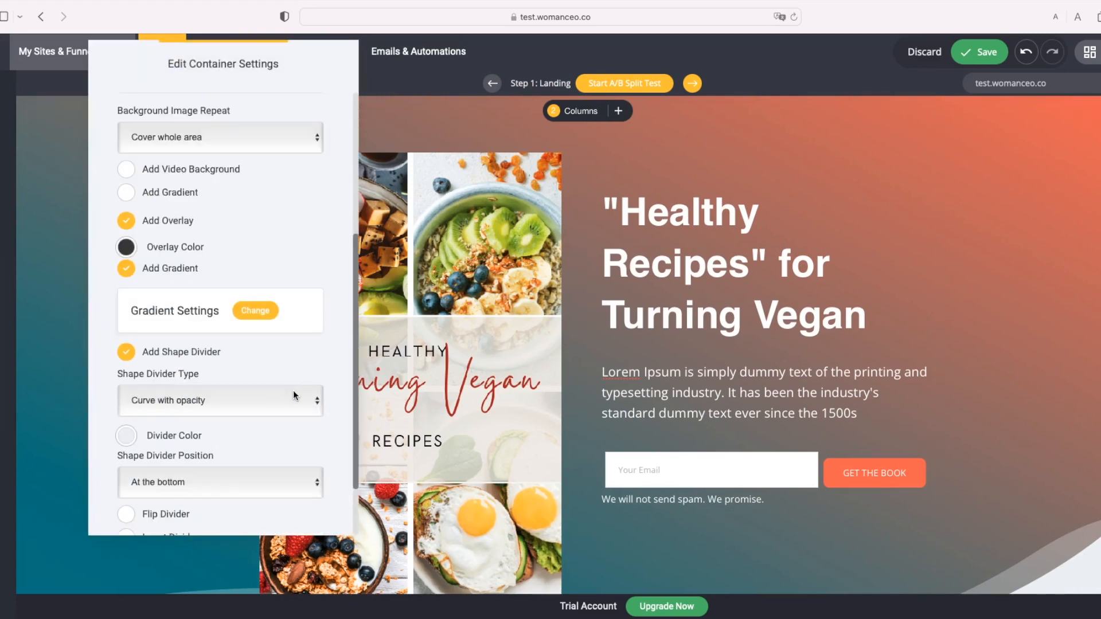
scroll(232, 347, down, 2)
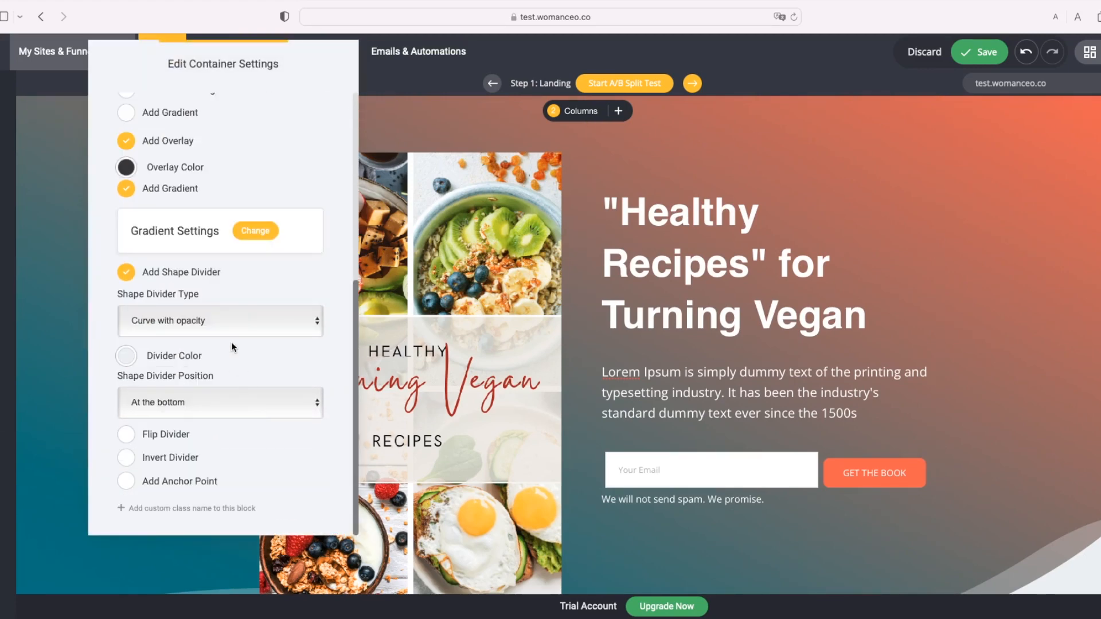
click(223, 434)
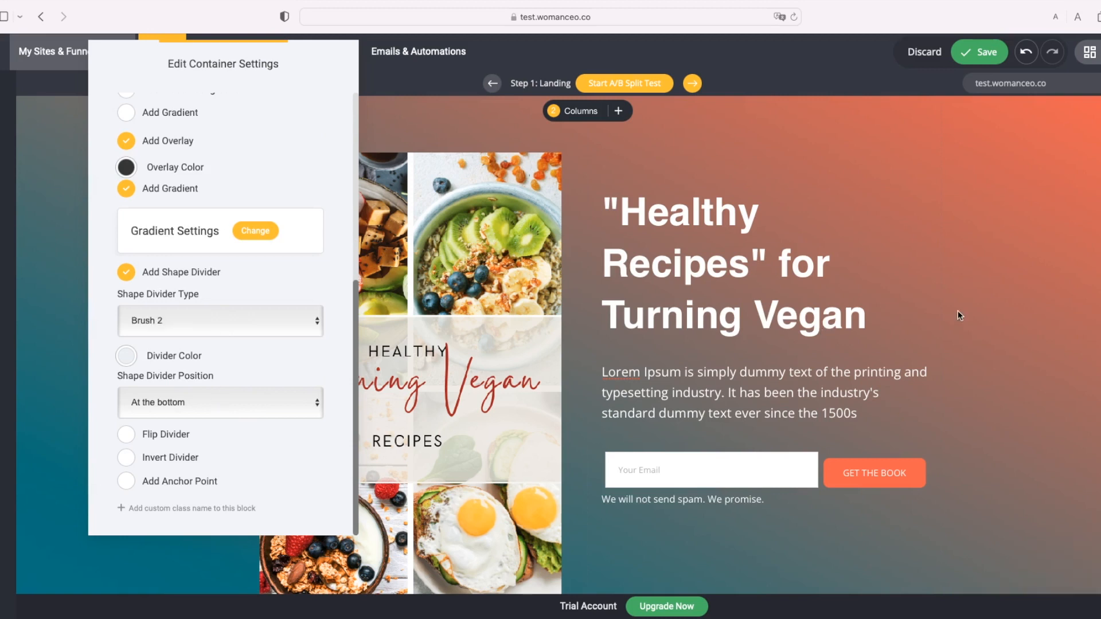
click(958, 314)
scroll(951, 324, down, 2)
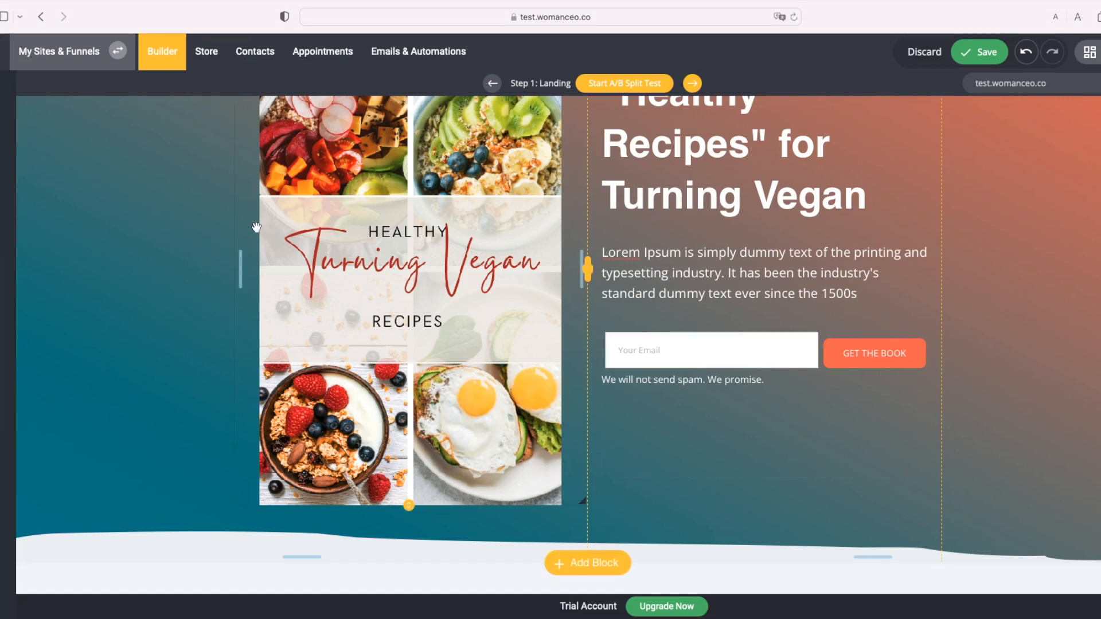
Step: Set the hero's divider style to Tilt for a diagonal lower edge
scroll(140, 163, up, 2)
click(60, 112)
scroll(281, 395, down, 4)
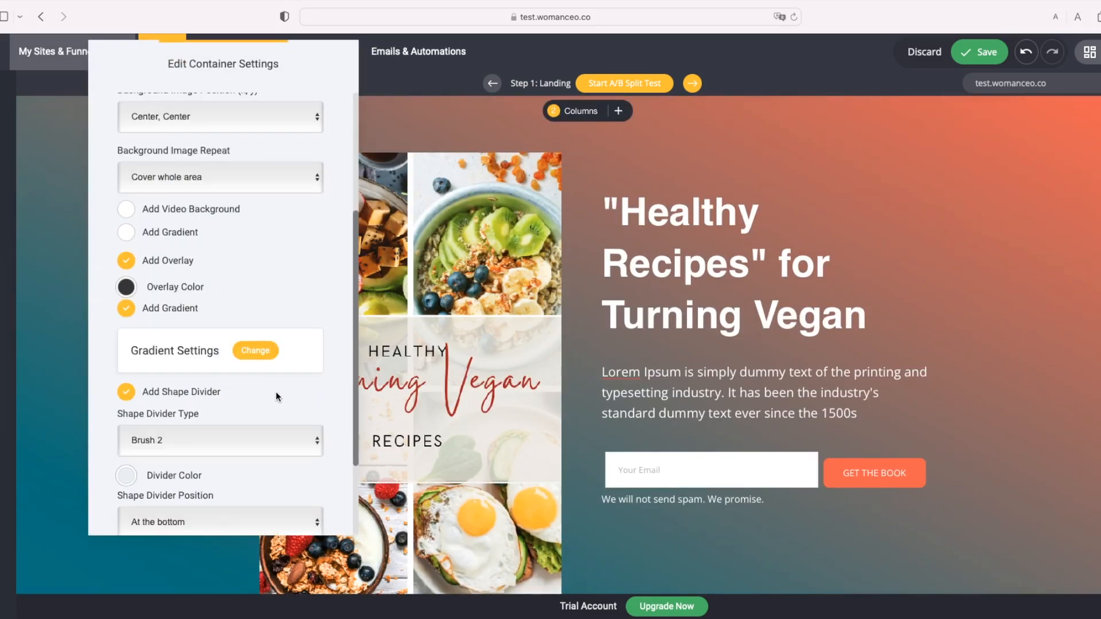
scroll(281, 396, down, 2)
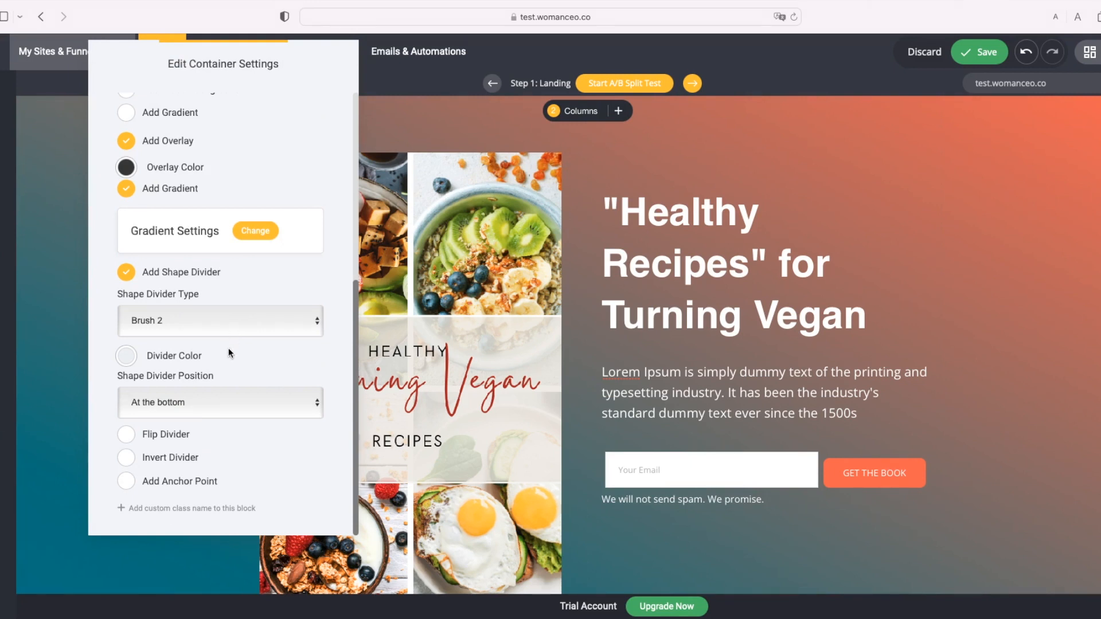
click(229, 390)
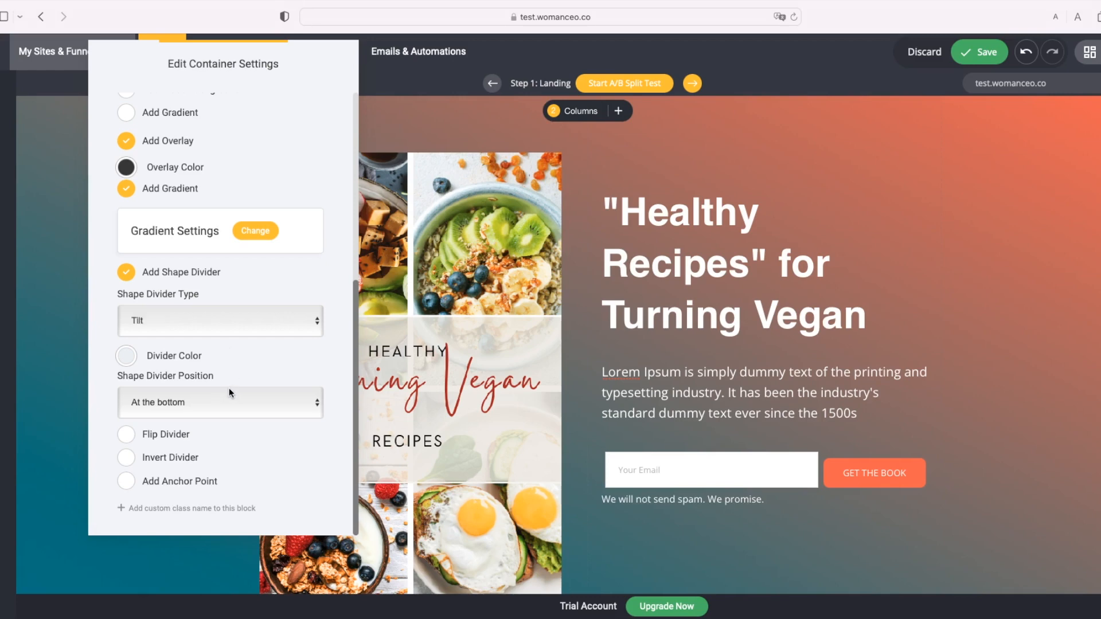
click(1003, 253)
scroll(1016, 321, down, 2)
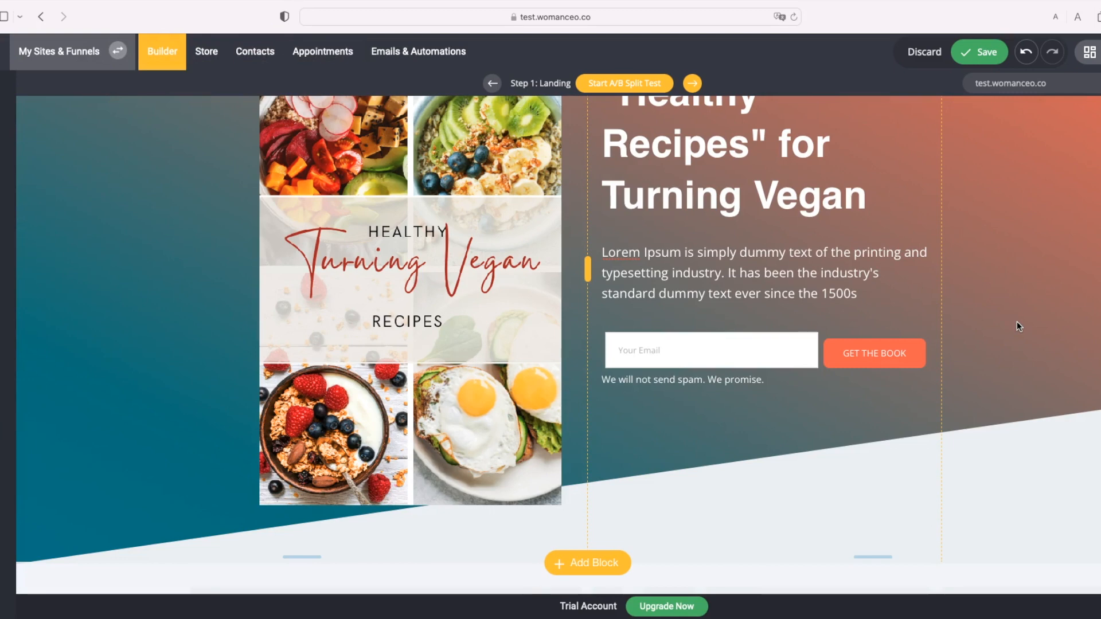
scroll(1034, 339, up, 2)
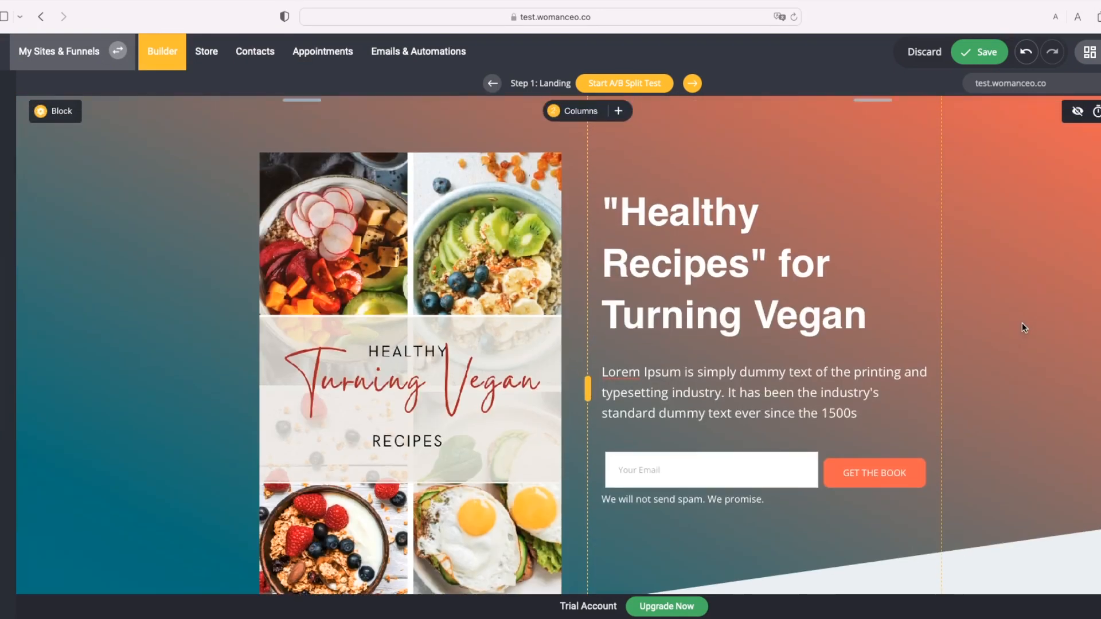
Step: Save the landing page and open the Website Preview
click(981, 53)
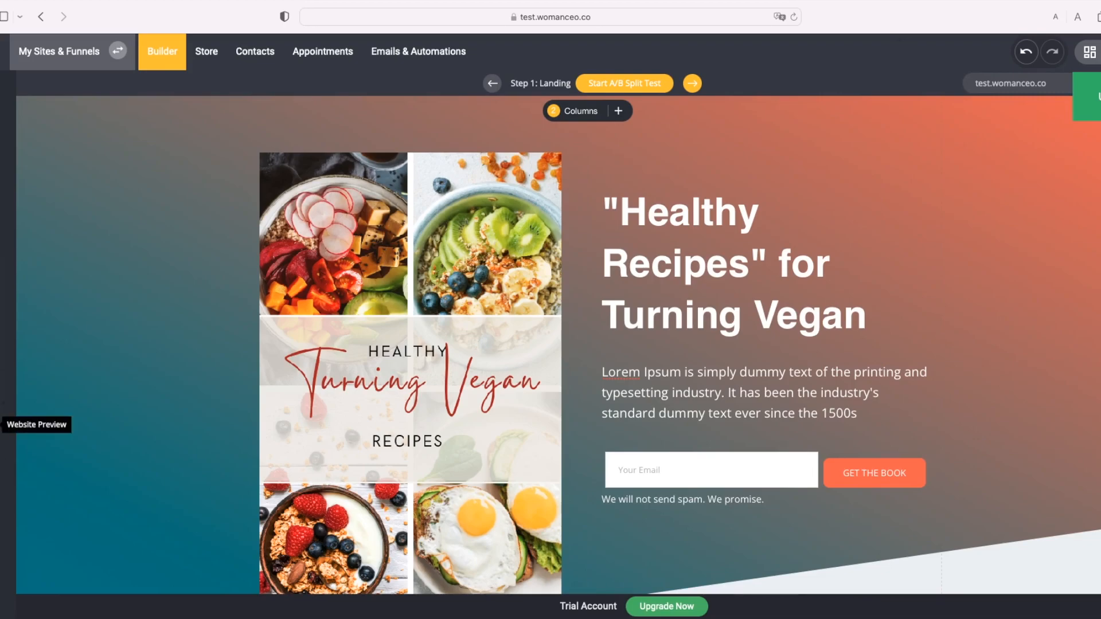
click(7, 425)
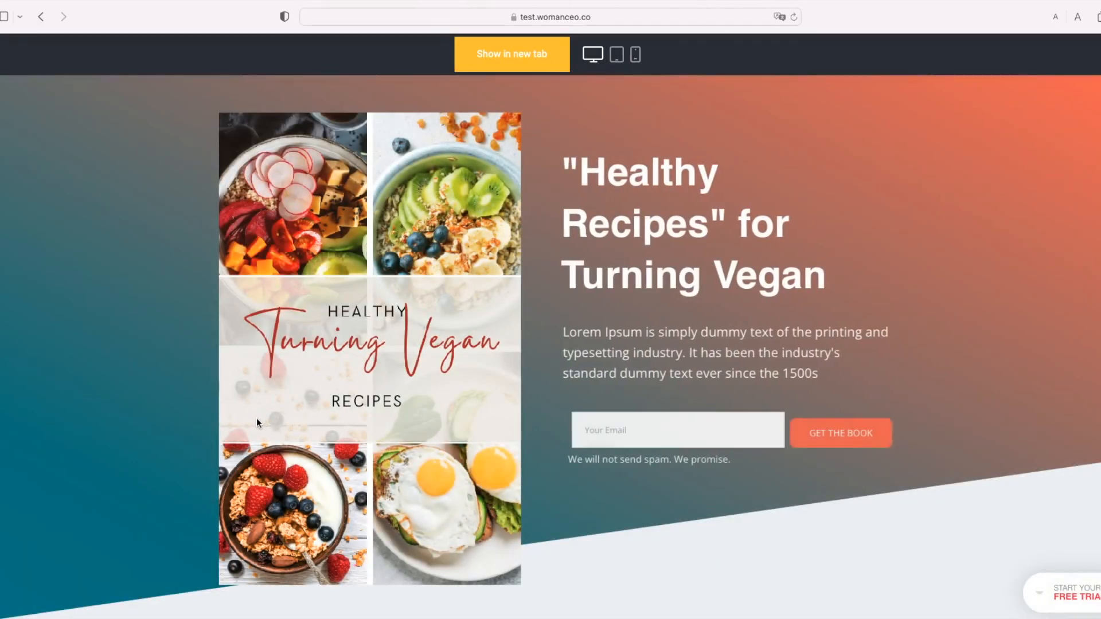
scroll(260, 422, down, 1)
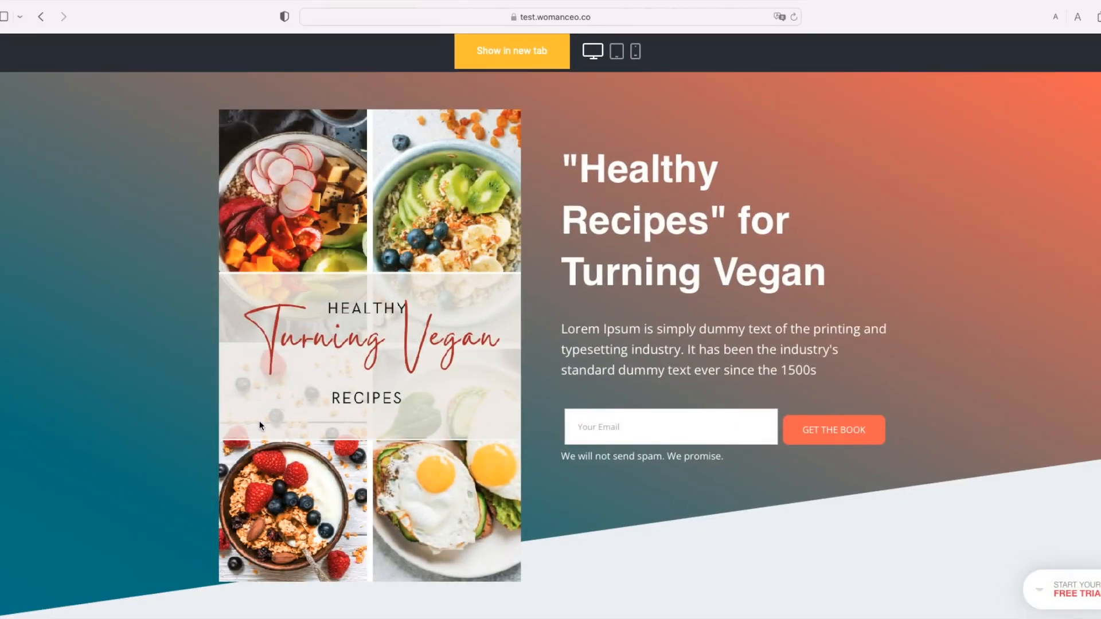
scroll(260, 426, up, 1)
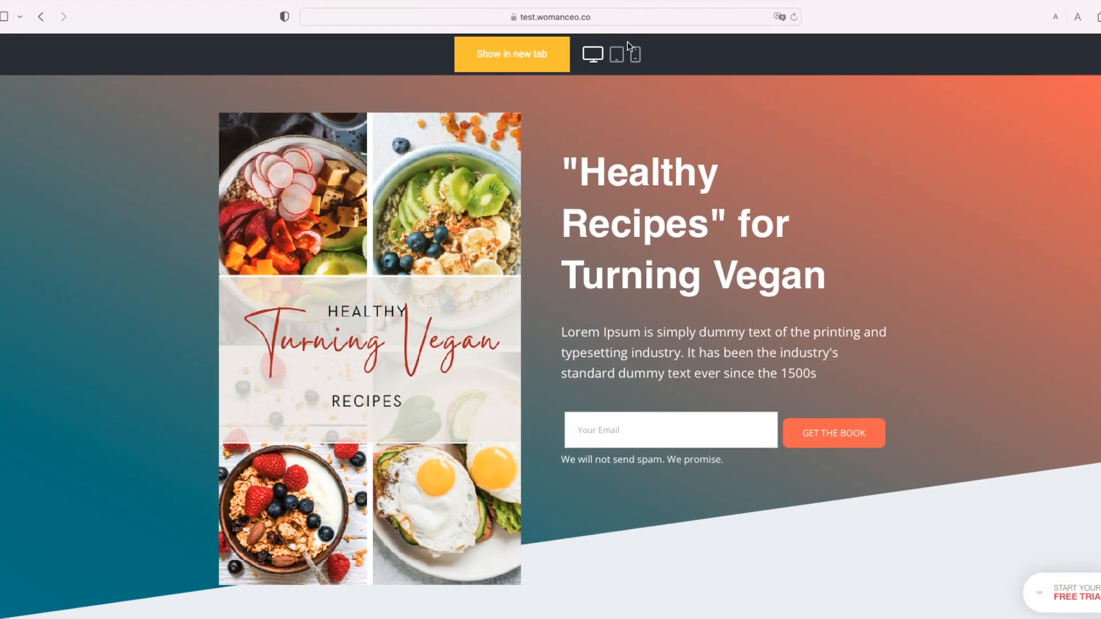
Step: Preview the page at tablet, then phone, then desktop width
click(618, 55)
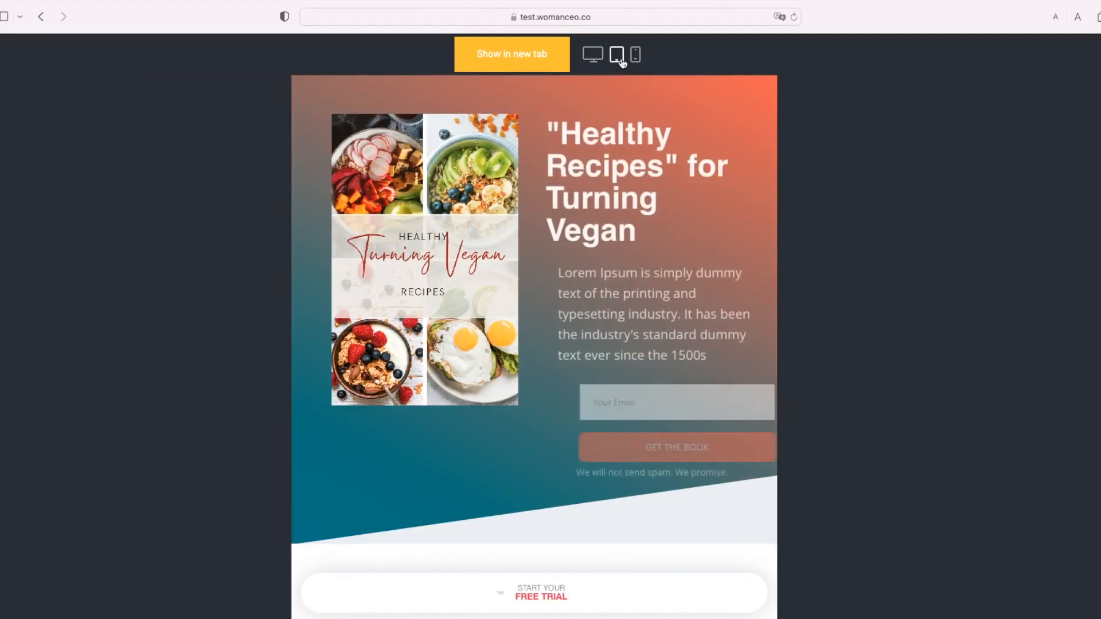
click(634, 61)
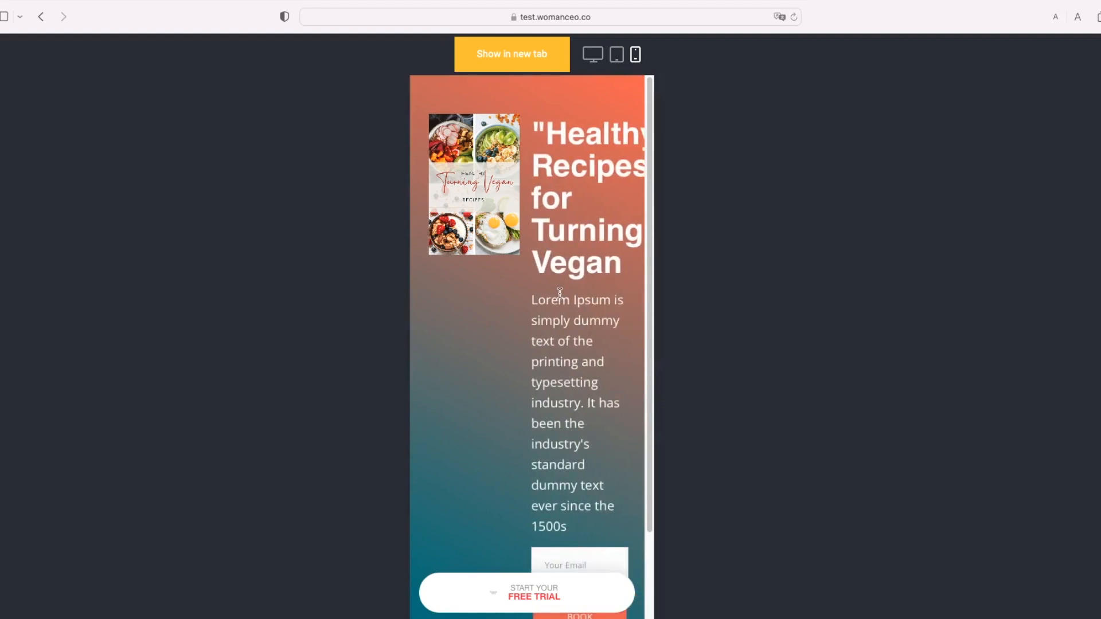
click(593, 55)
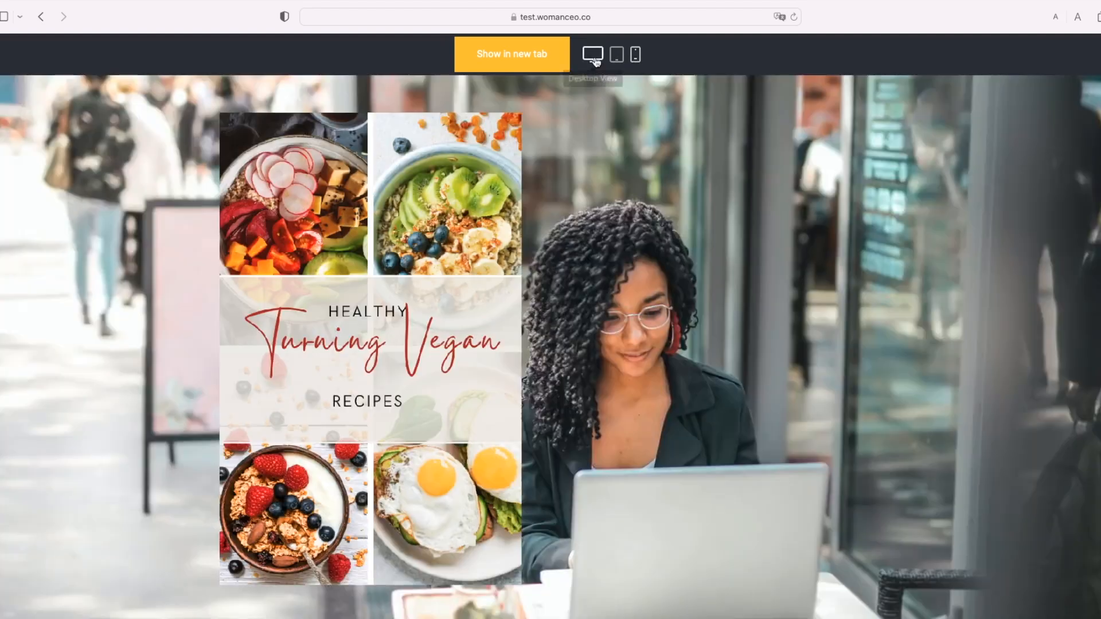
Step: Close the preview and put the Lorem Ipsum paragraph under the headline into text editing
click(1097, 55)
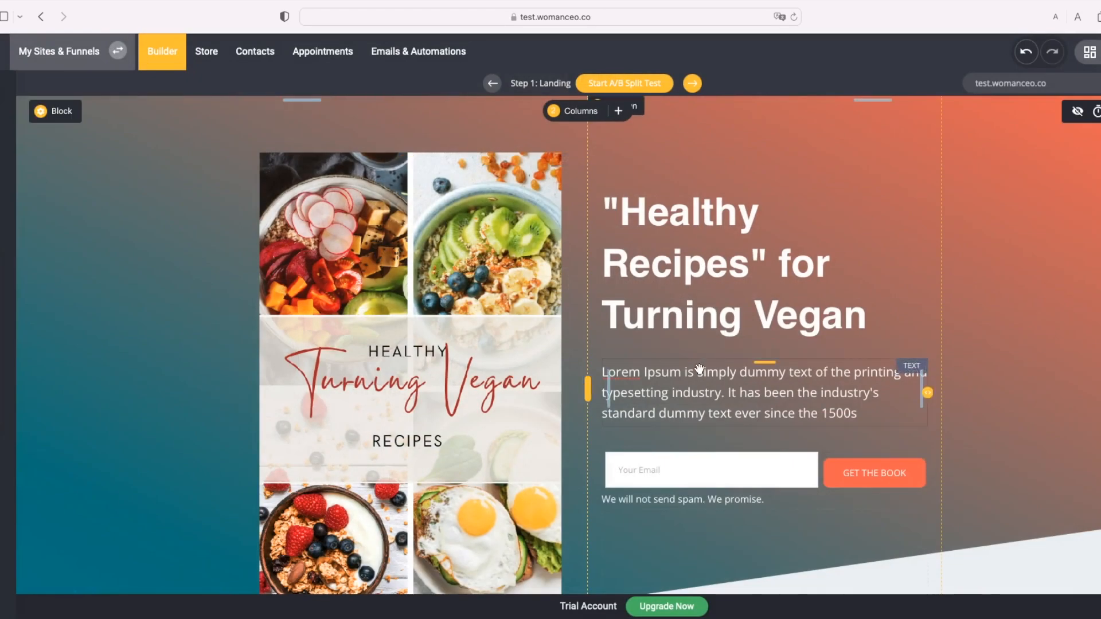
click(675, 418)
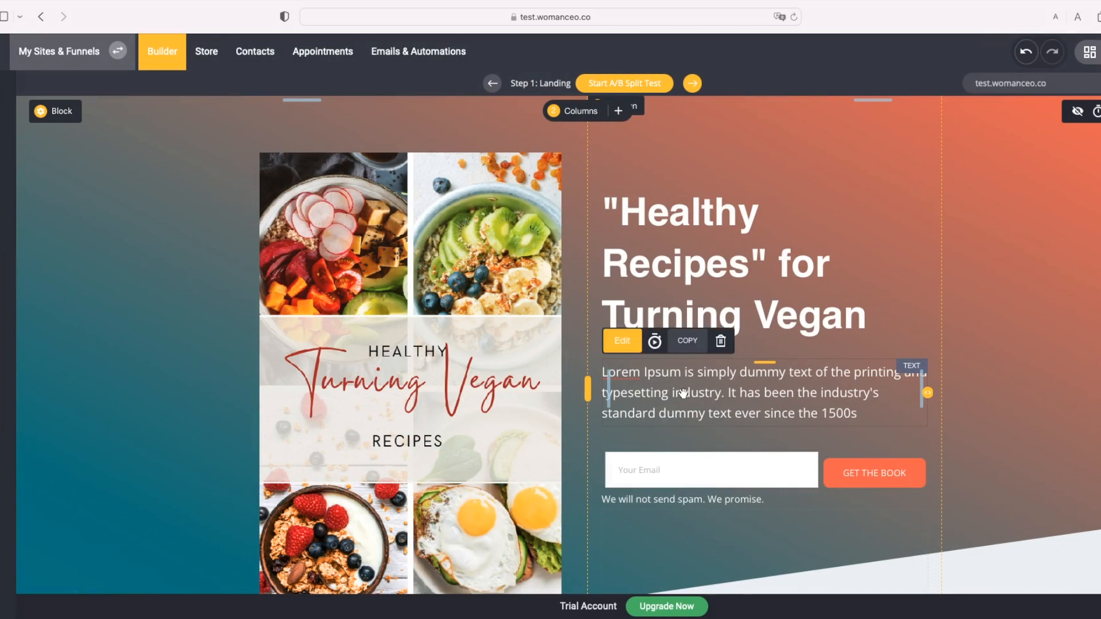
click(684, 393)
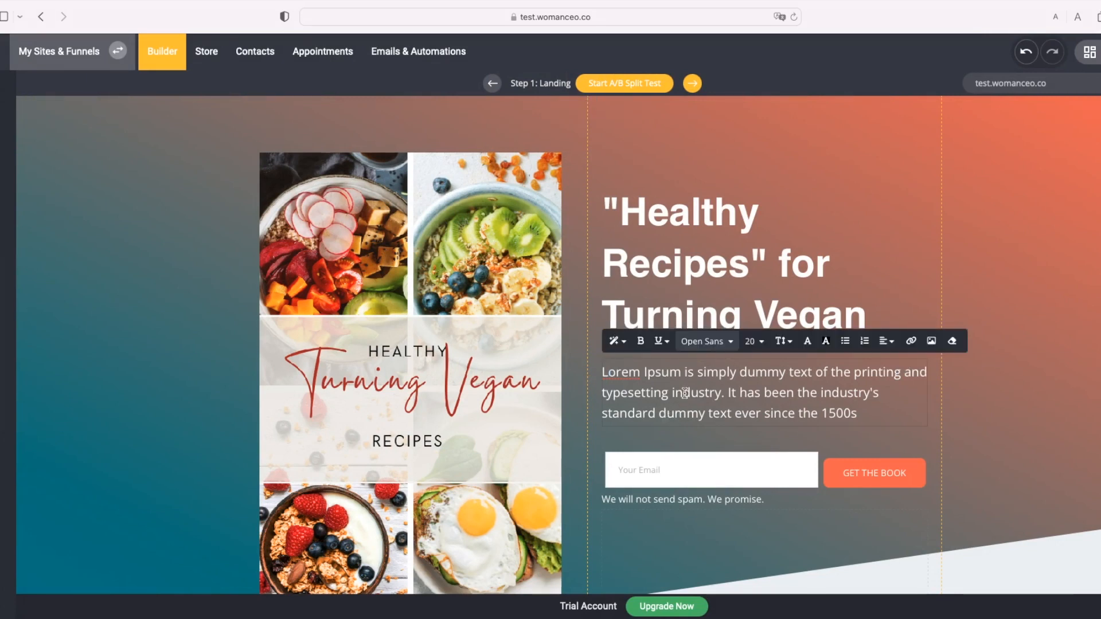